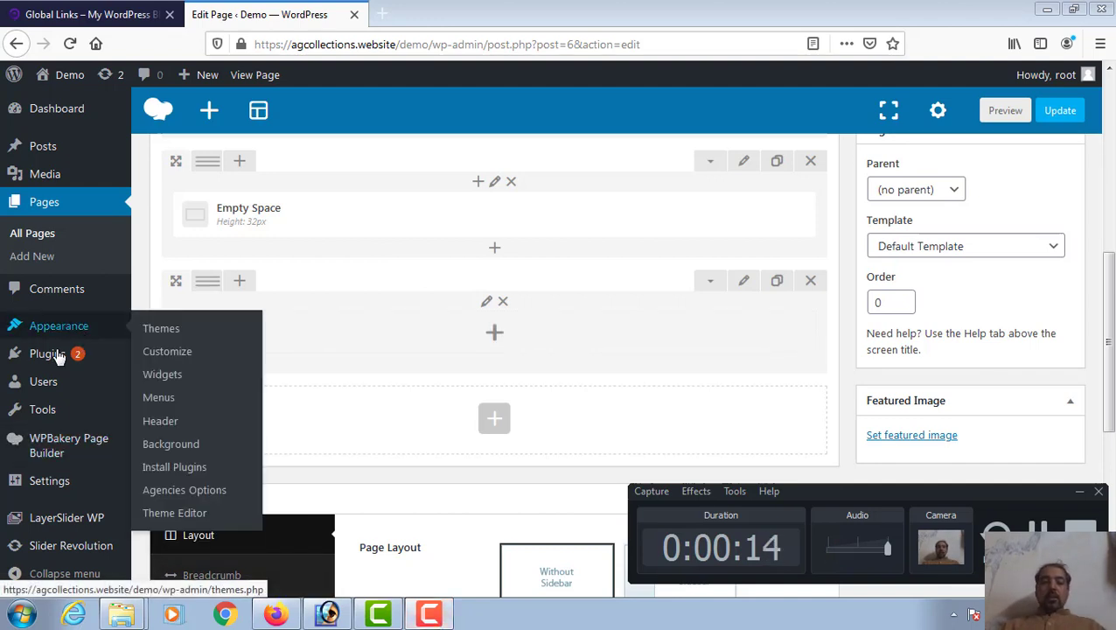
- Reload the Global Links home page on the other browser tab and examine its hero slider
{"action": "mouse_move", "coordinate": [100, 354]}
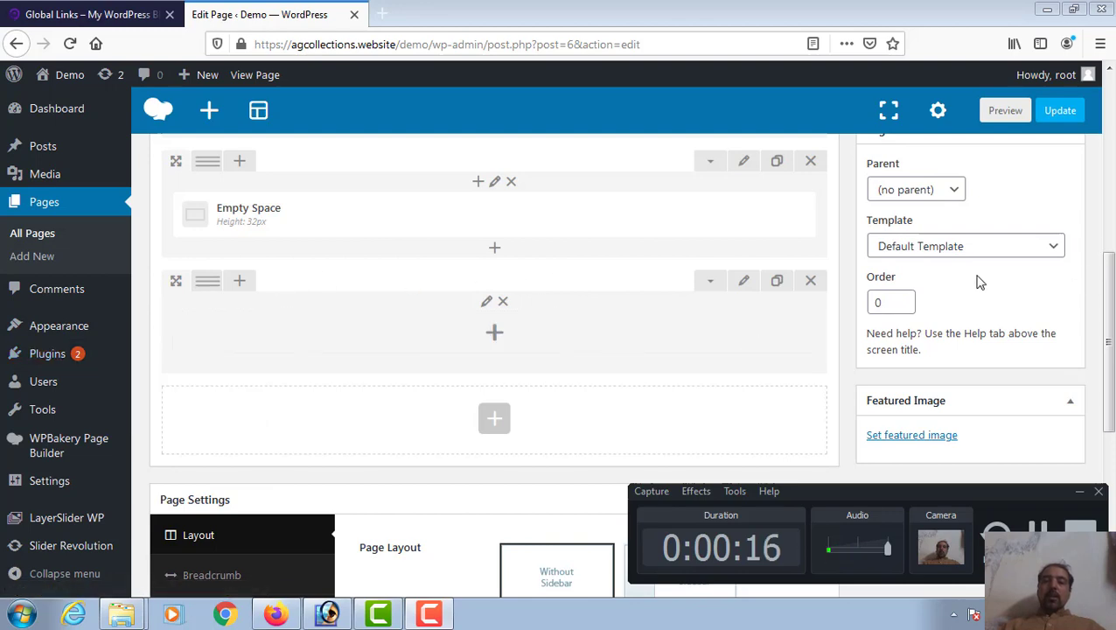
{"action": "left_click", "coordinate": [125, 11]}
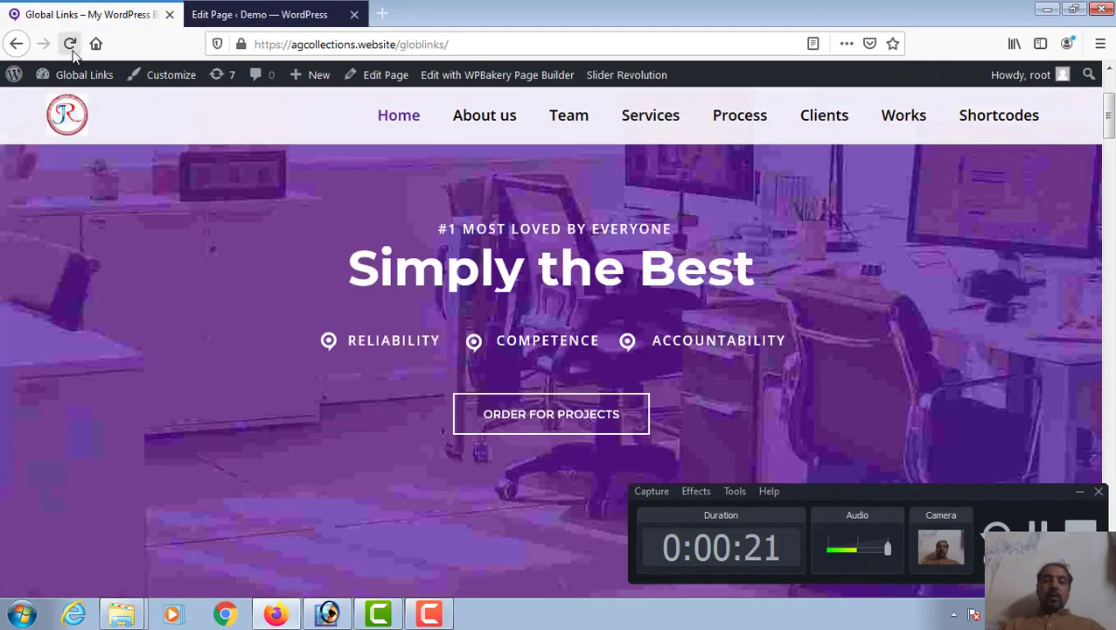
{"action": "left_click", "coordinate": [72, 48]}
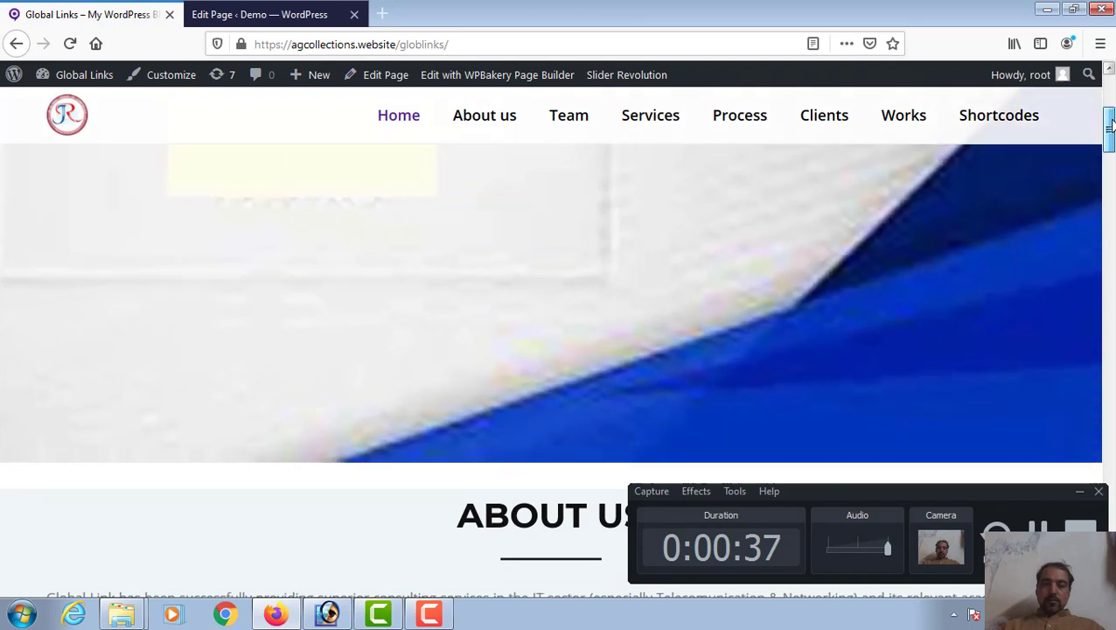
{"action": "left_click_drag", "start_coordinate": [1110, 123], "coordinate": [1111, 107]}
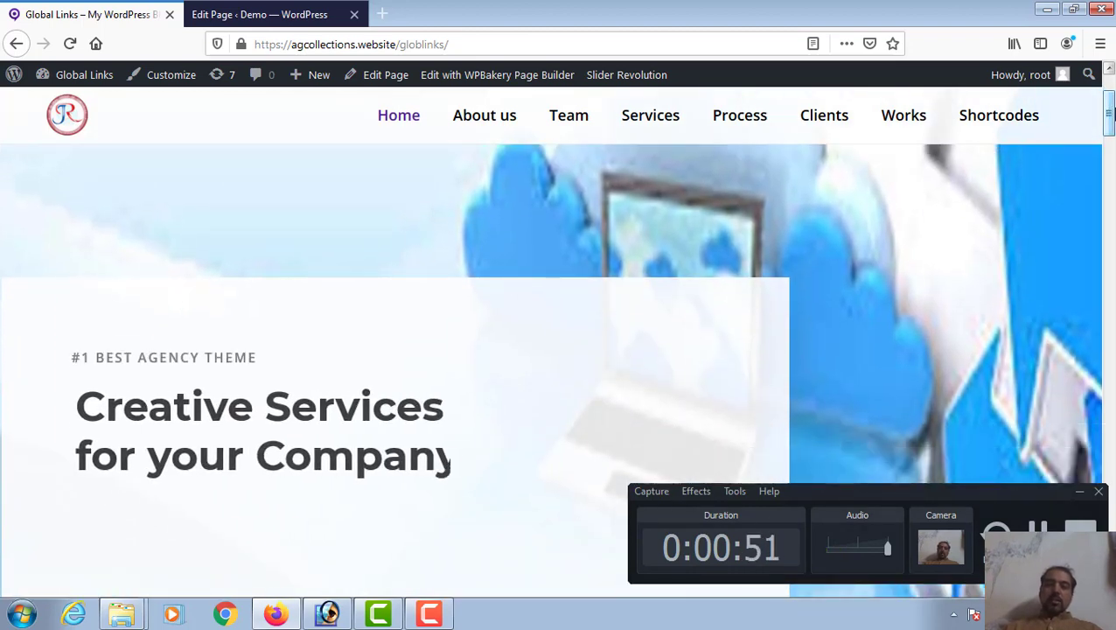
{"action": "scroll", "coordinate": [1109, 114], "scroll_direction": "down", "scroll_amount": 2}
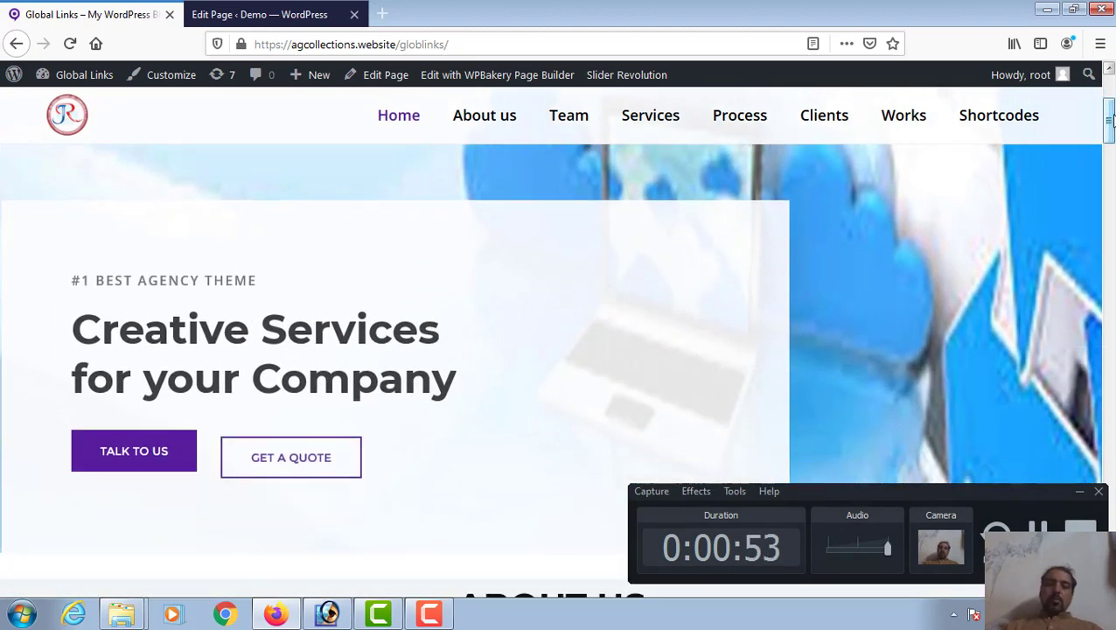
- Return to the Demo site admin, leave the page editor without saving, open Slider Revolution and start a new slider
{"action": "left_click", "coordinate": [258, 15]}
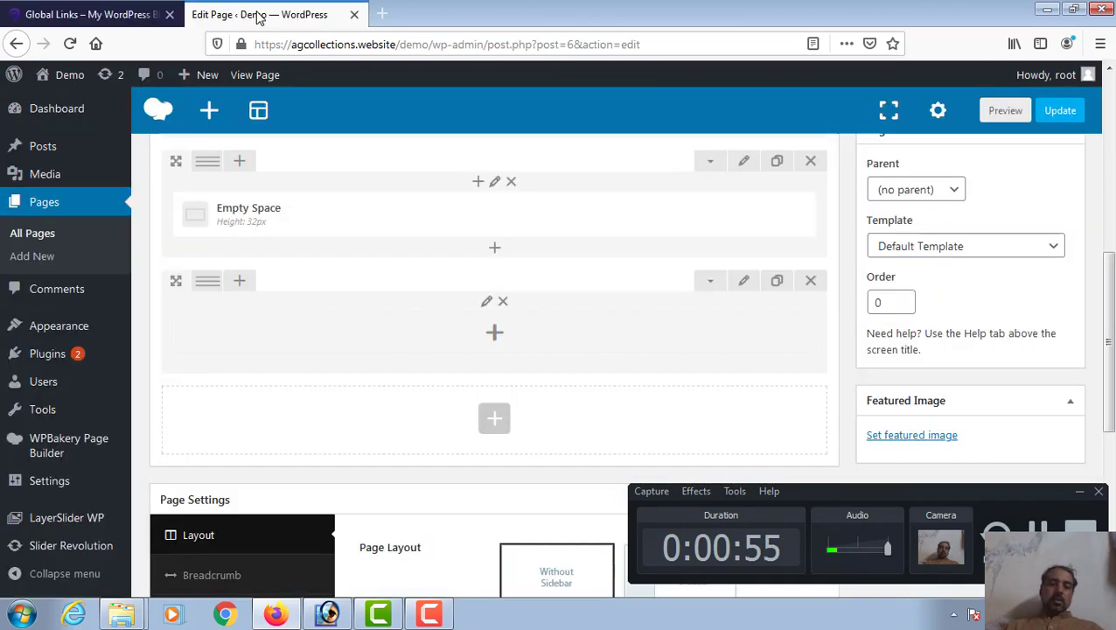
{"action": "left_click", "coordinate": [88, 555]}
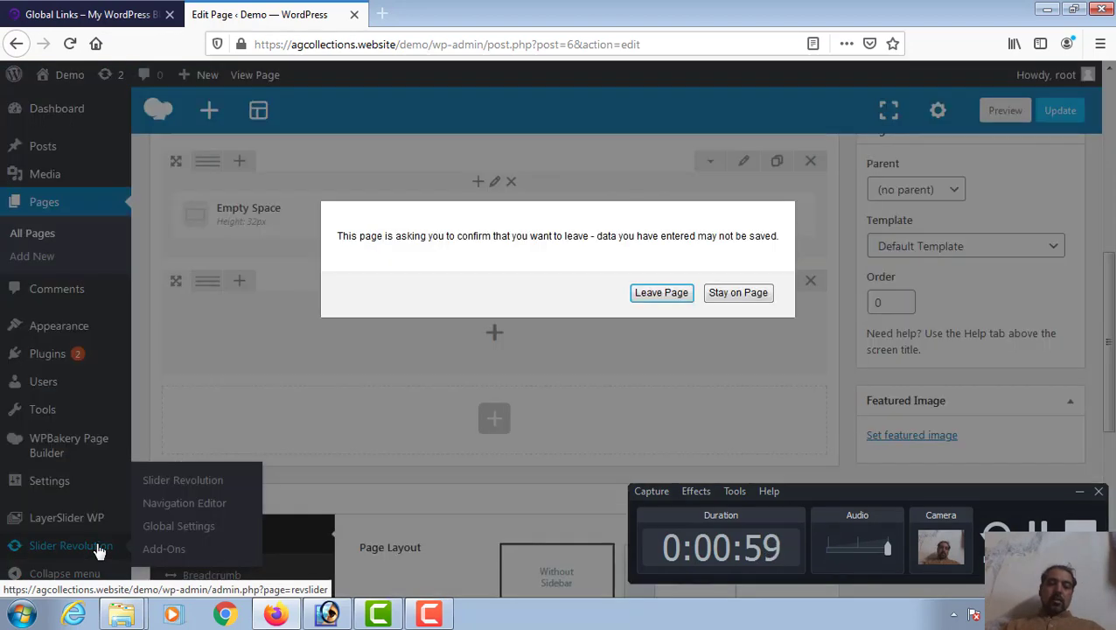
{"action": "left_click", "coordinate": [661, 292]}
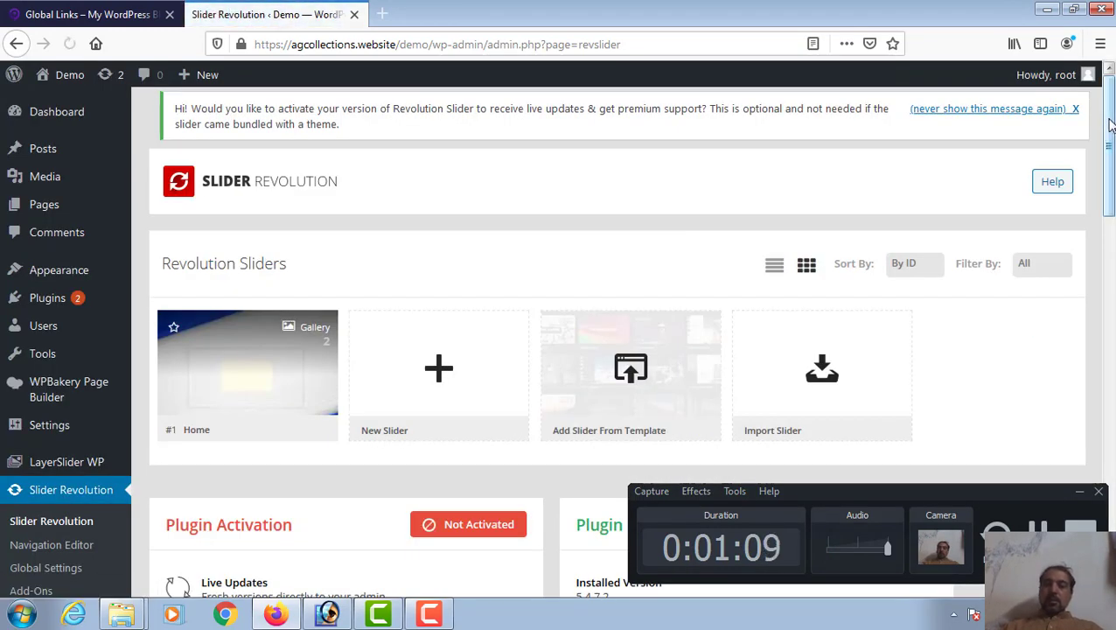
{"action": "mouse_move", "coordinate": [1109, 124]}
{"action": "left_mouse_down"}
{"action": "mouse_move", "coordinate": [1113, 168]}
{"action": "mouse_move", "coordinate": [1112, 124]}
{"action": "mouse_move", "coordinate": [1112, 139]}
{"action": "left_mouse_up"}
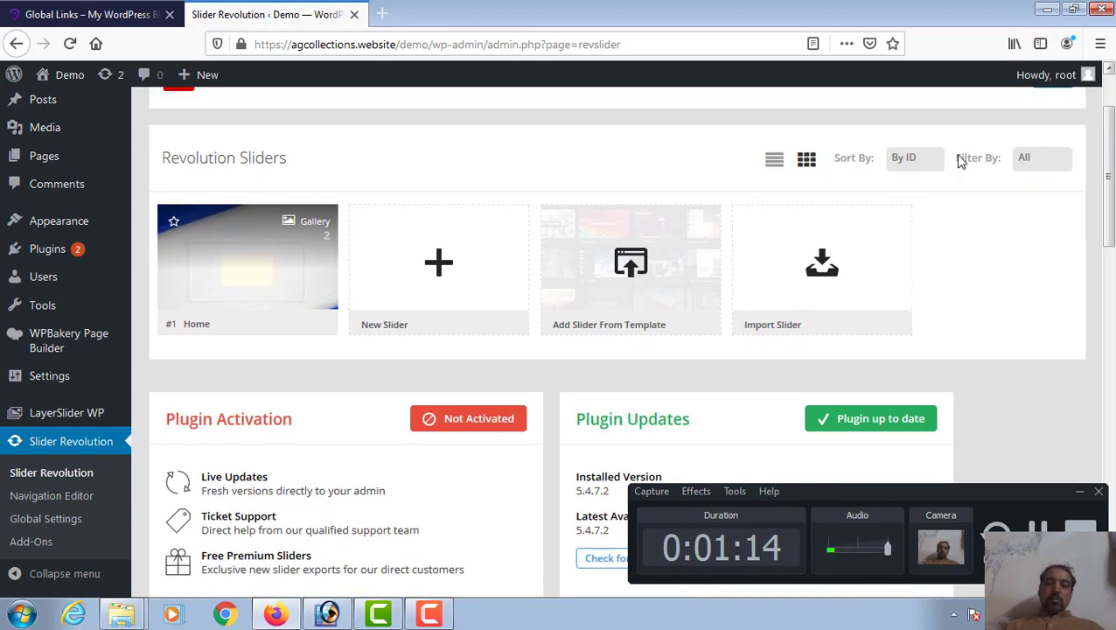
{"action": "left_click", "coordinate": [441, 268]}
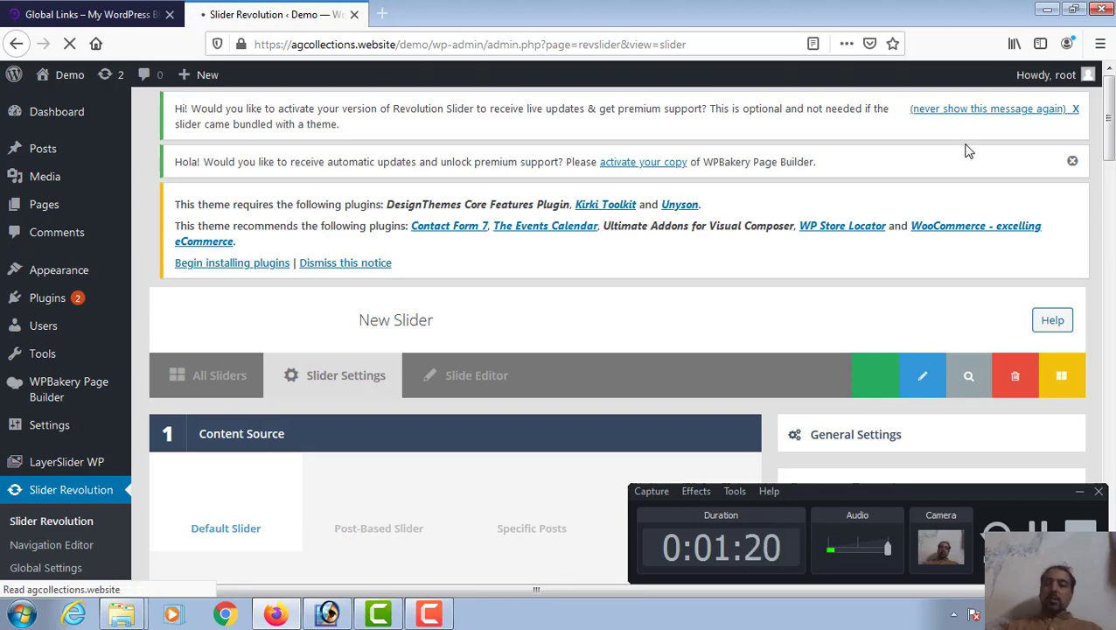
- Choose Default Slider as the new slider's content source
{"action": "scroll", "coordinate": [968, 151], "scroll_direction": "down", "scroll_amount": 3}
{"action": "mouse_move", "coordinate": [1111, 146]}
{"action": "left_mouse_down"}
{"action": "mouse_move", "coordinate": [1111, 113]}
{"action": "mouse_move", "coordinate": [1111, 126]}
{"action": "left_mouse_up"}
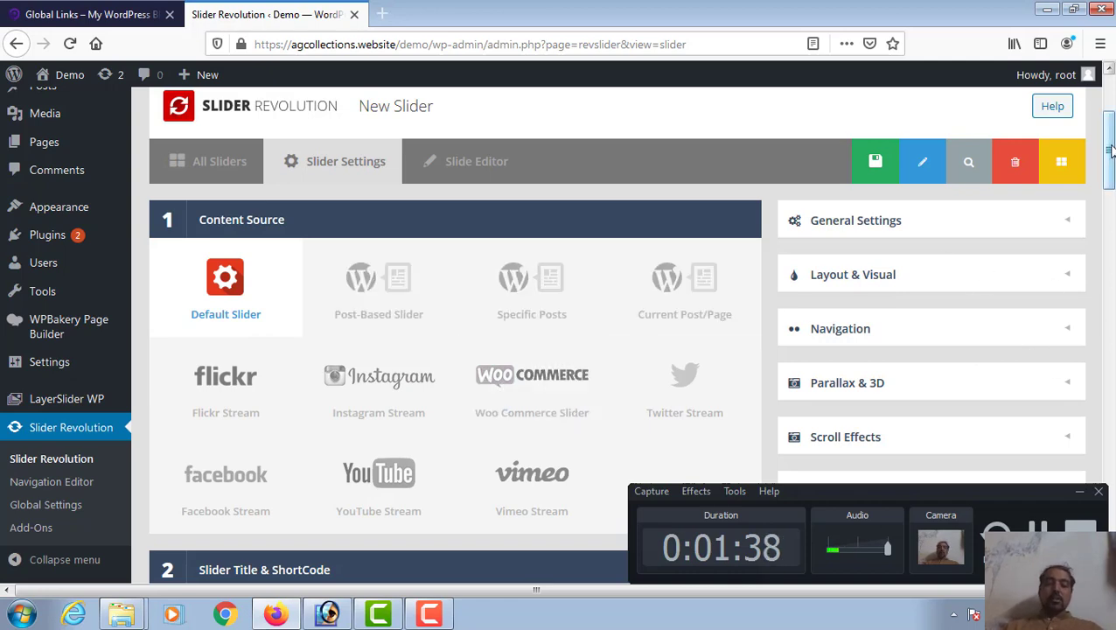
{"action": "scroll", "coordinate": [1109, 151], "scroll_direction": "down", "scroll_amount": 1}
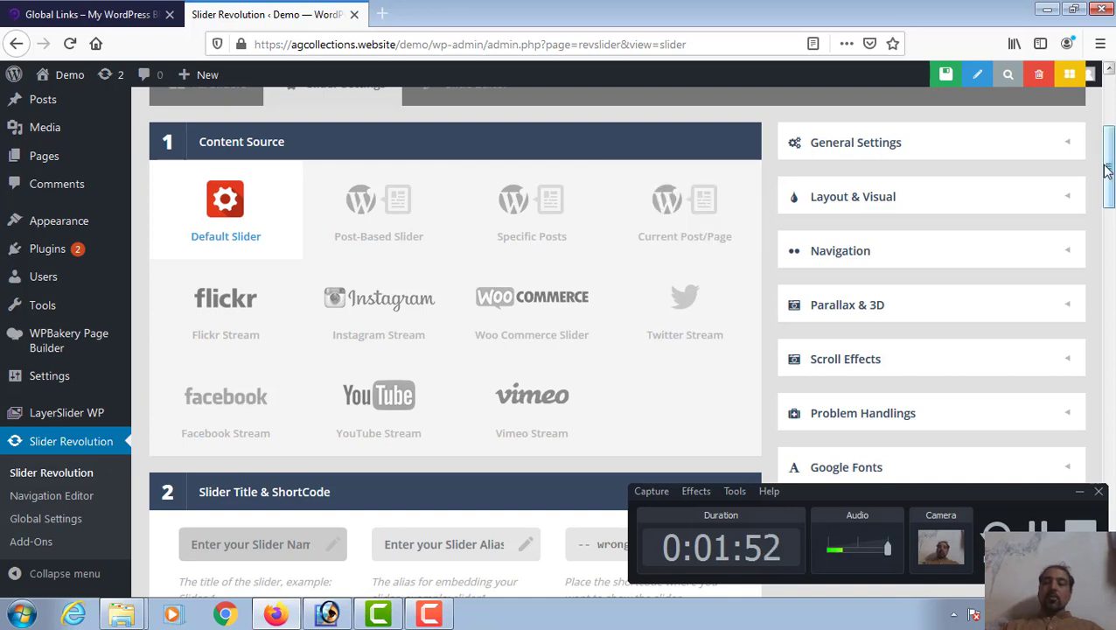
{"action": "mouse_move", "coordinate": [1104, 171]}
{"action": "left_mouse_down"}
{"action": "mouse_move", "coordinate": [1107, 155]}
{"action": "mouse_move", "coordinate": [1107, 165]}
{"action": "left_mouse_up"}
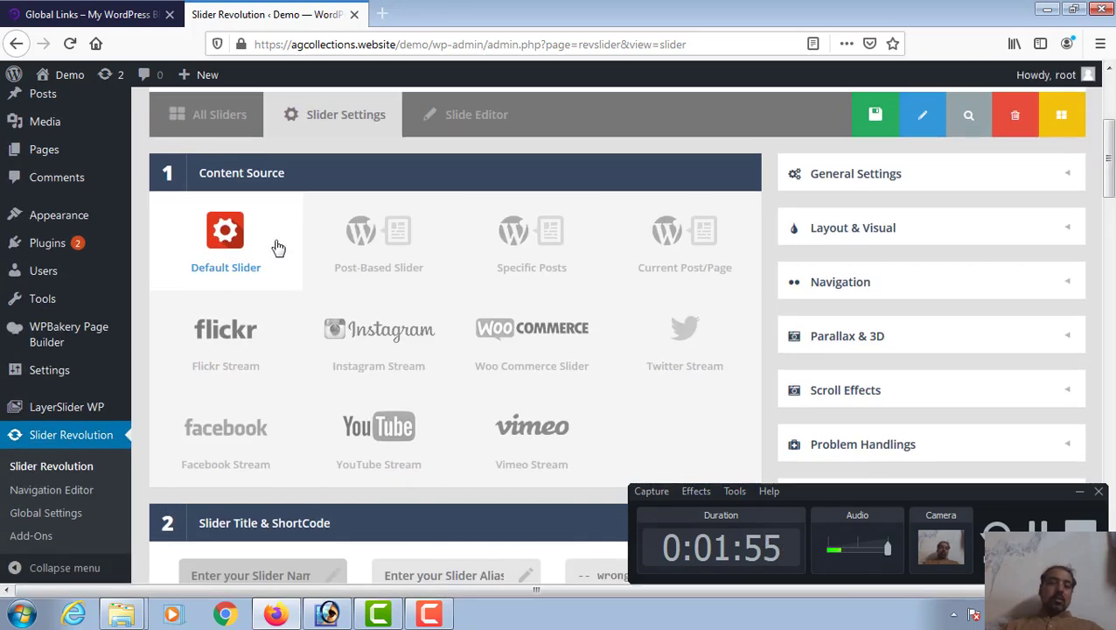
{"action": "left_click", "coordinate": [227, 253]}
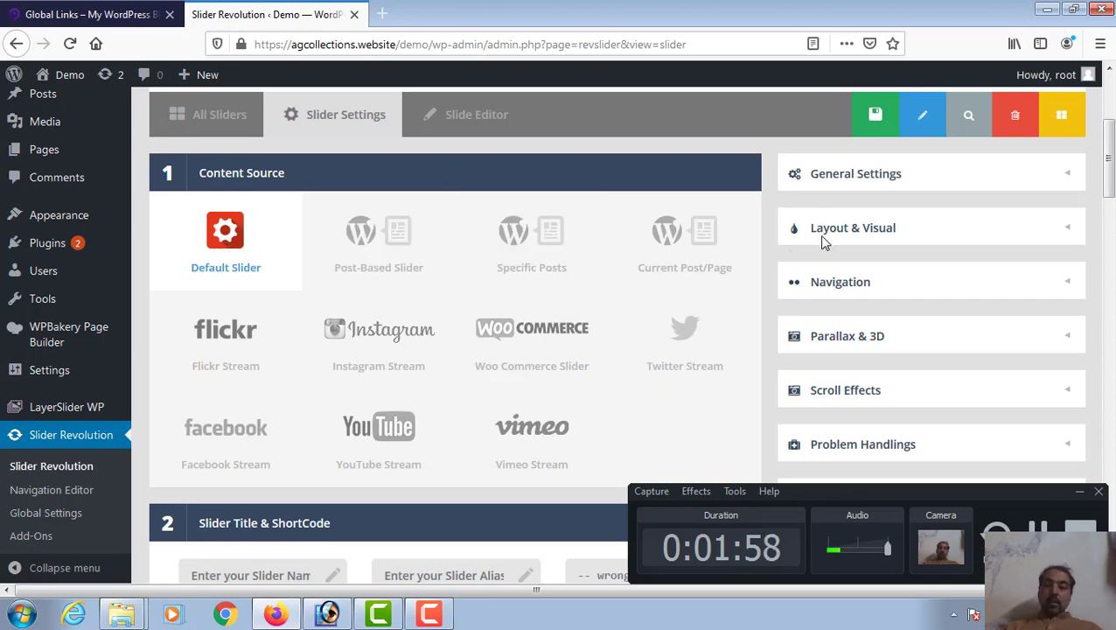
- Enter Demo as both the slider's title and its alias, and select its generated shortcode
{"action": "left_click_drag", "start_coordinate": [1110, 157], "coordinate": [1110, 214]}
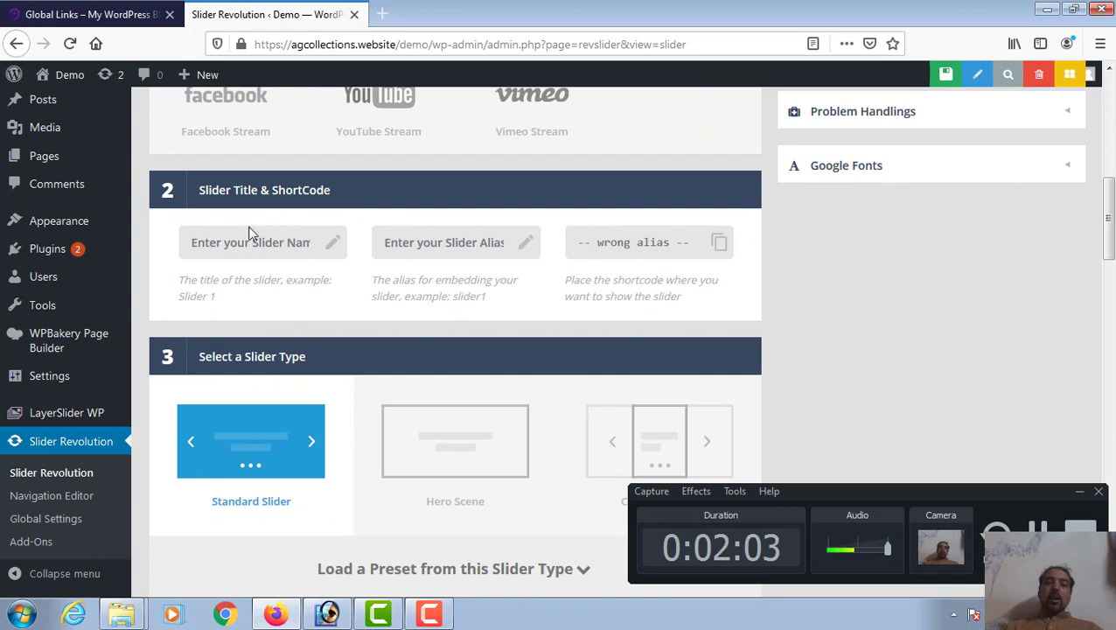
{"action": "left_click", "coordinate": [217, 245]}
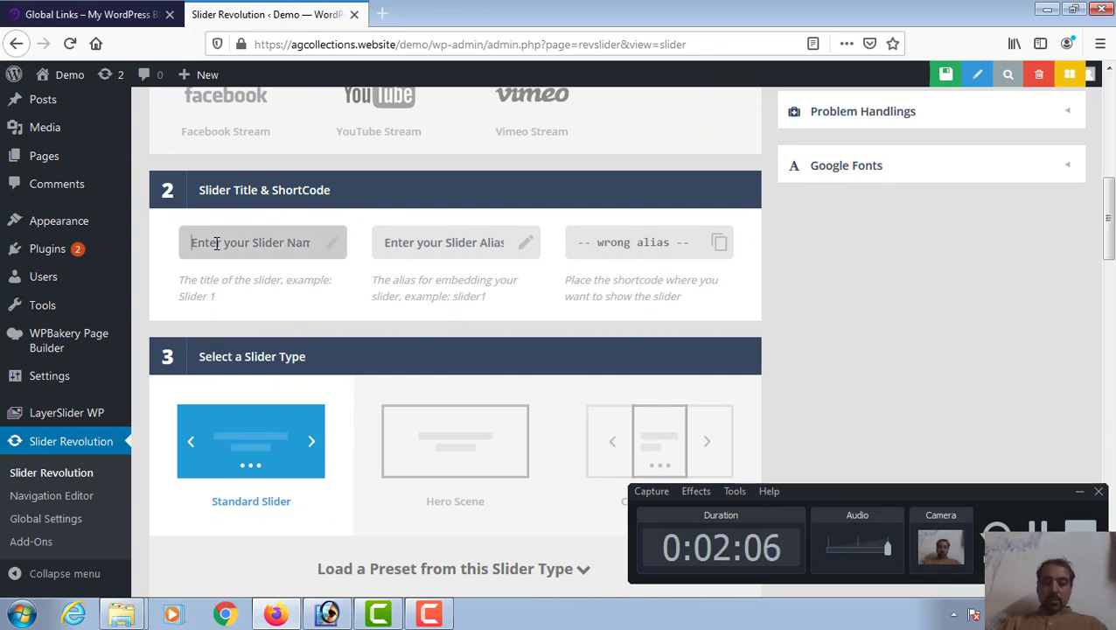
{"action": "type", "text": "Demo"}
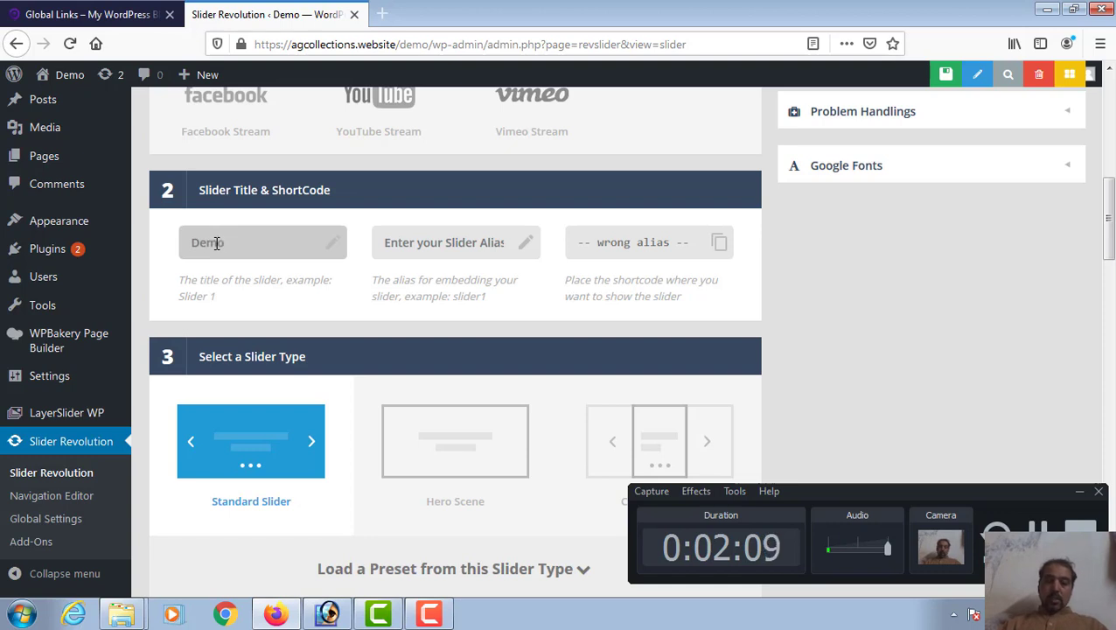
{"action": "left_click", "coordinate": [421, 246]}
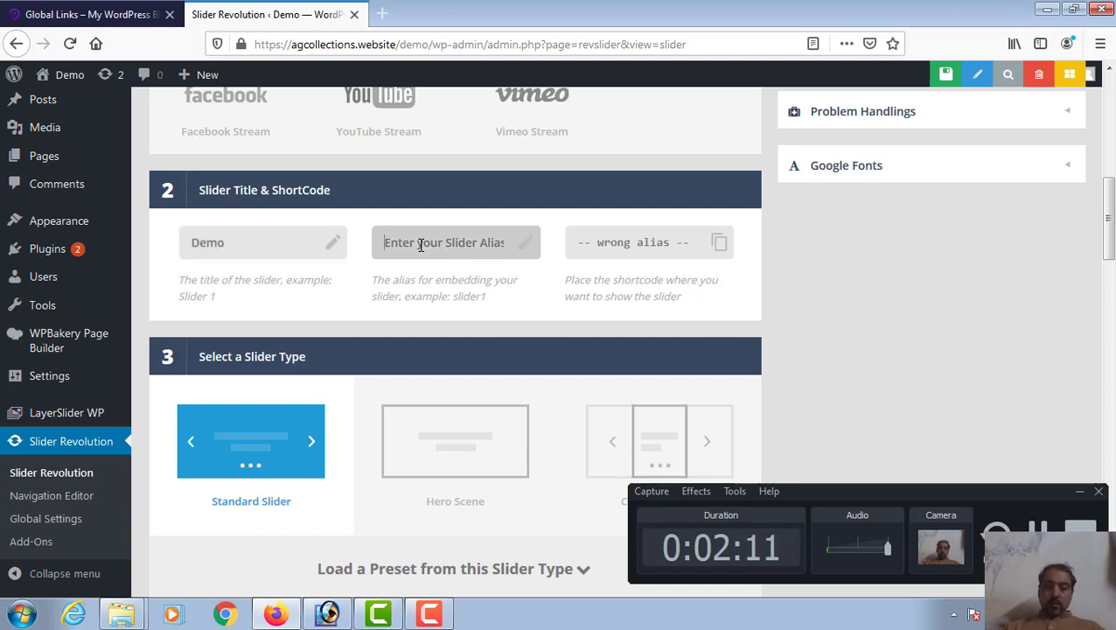
{"action": "type", "text": "Demo"}
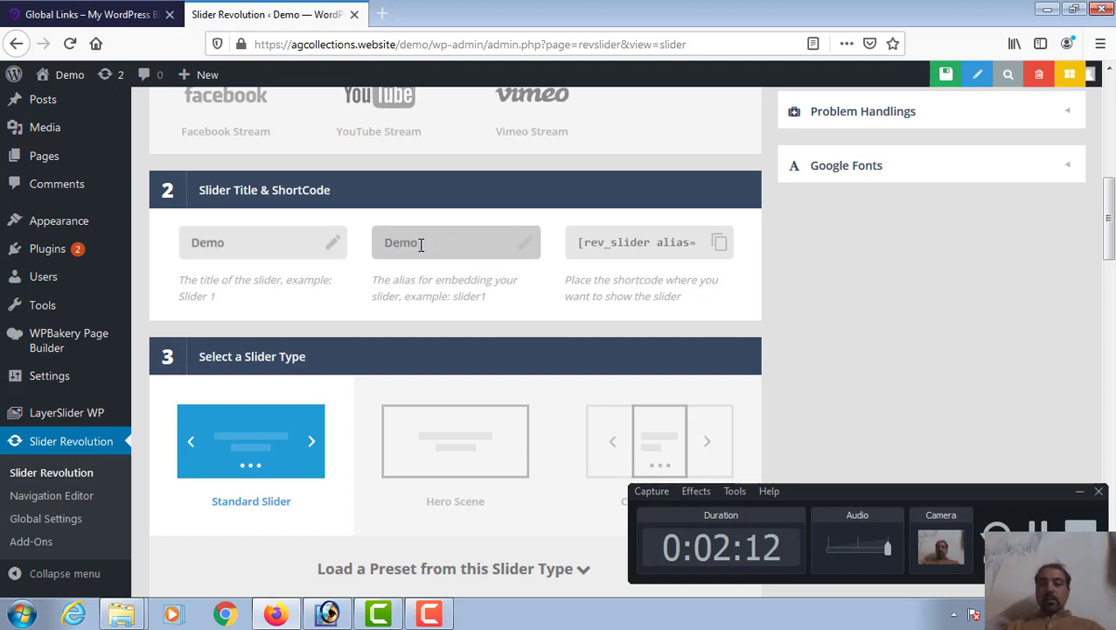
{"action": "left_click", "coordinate": [643, 243]}
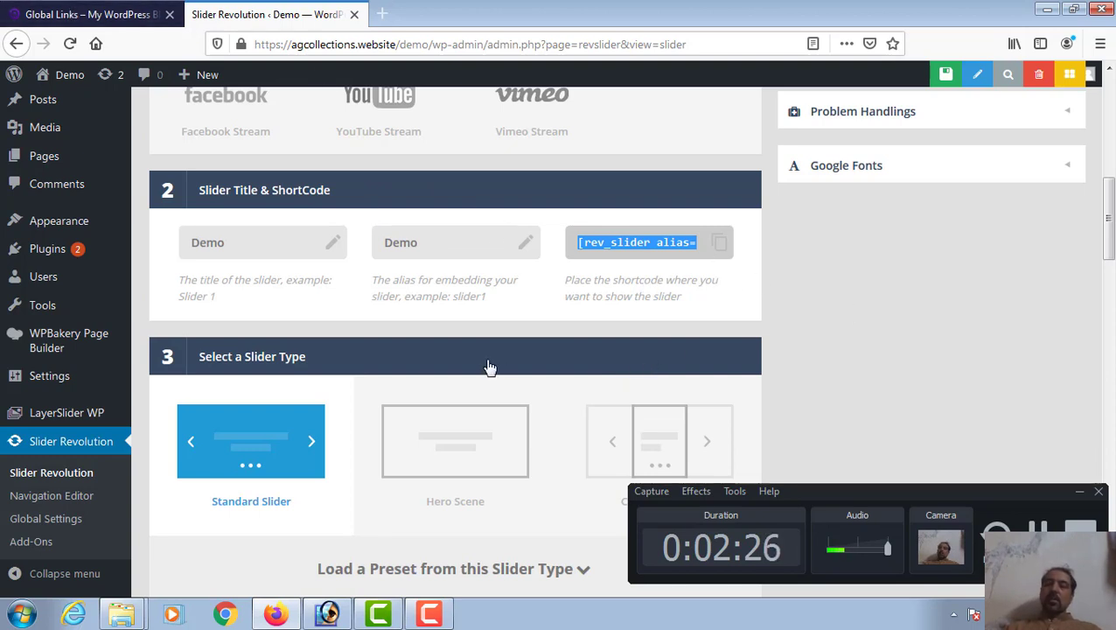
{"action": "left_click", "coordinate": [737, 296]}
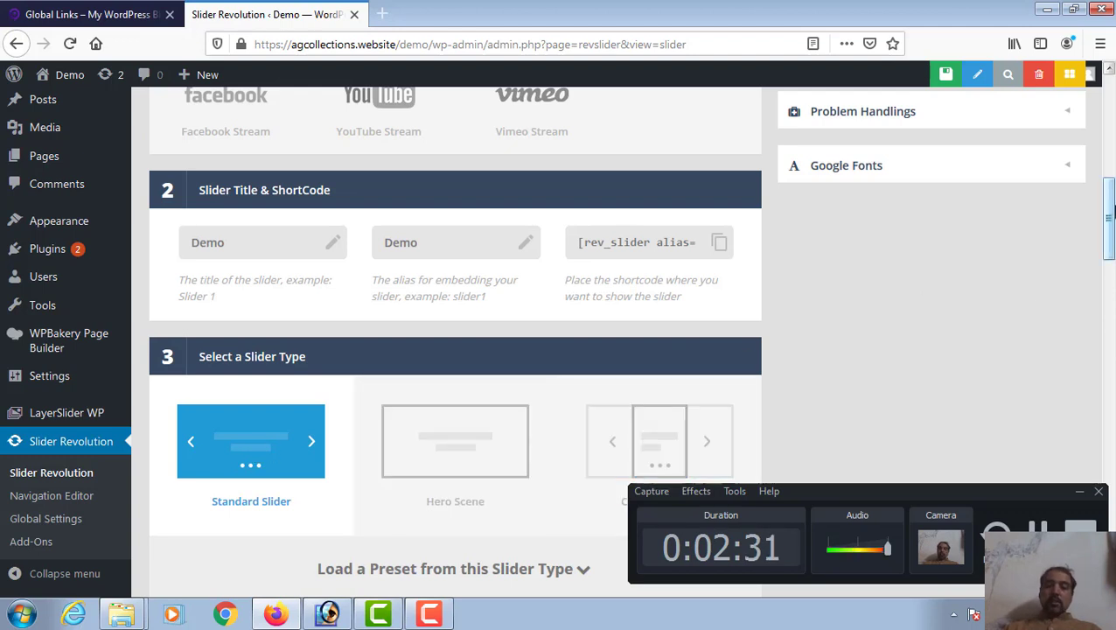
- Try the Full-Width slide layout and review its previews for desktop, notebook, tablet and mobile
{"action": "scroll", "coordinate": [1110, 229], "scroll_direction": "down", "scroll_amount": 3}
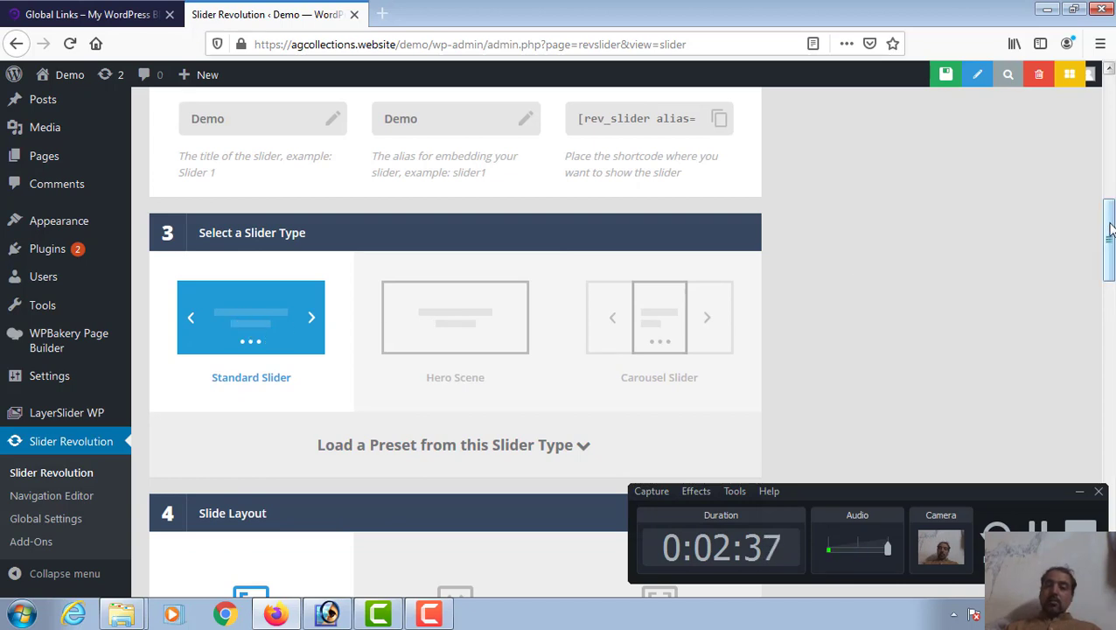
{"action": "left_click_drag", "start_coordinate": [1109, 226], "coordinate": [1109, 306]}
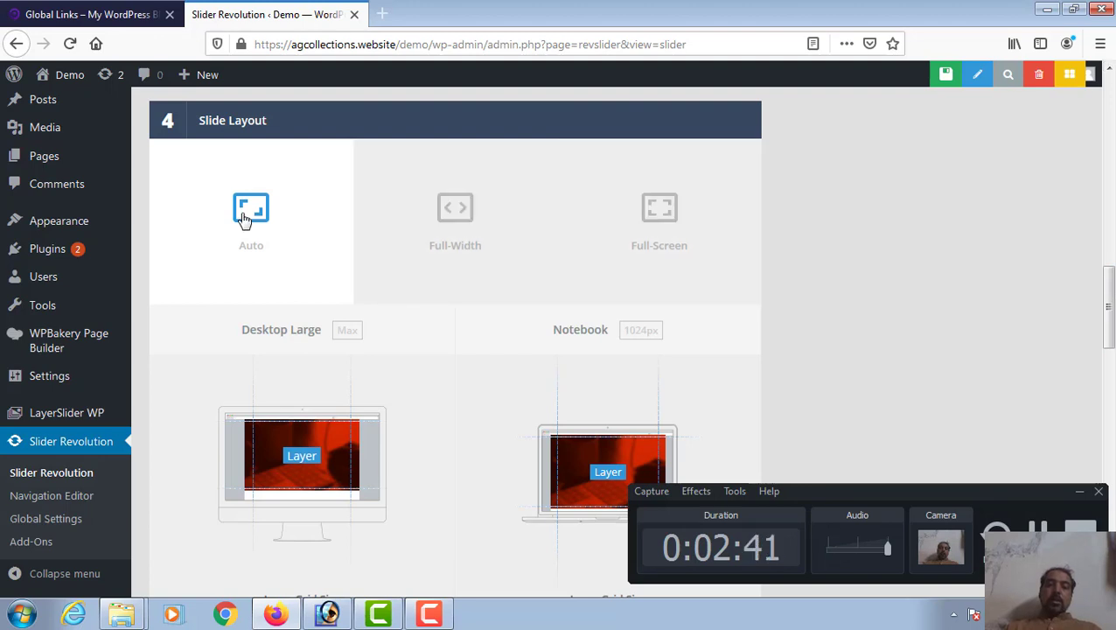
{"action": "left_click", "coordinate": [460, 229]}
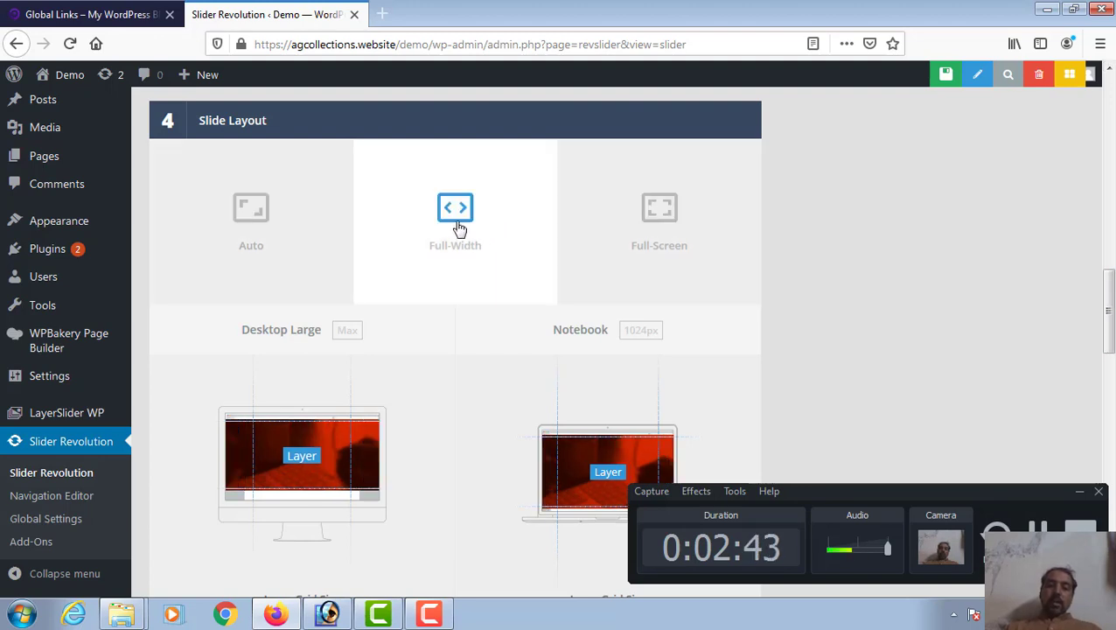
{"action": "left_click_drag", "start_coordinate": [1111, 289], "coordinate": [1111, 320]}
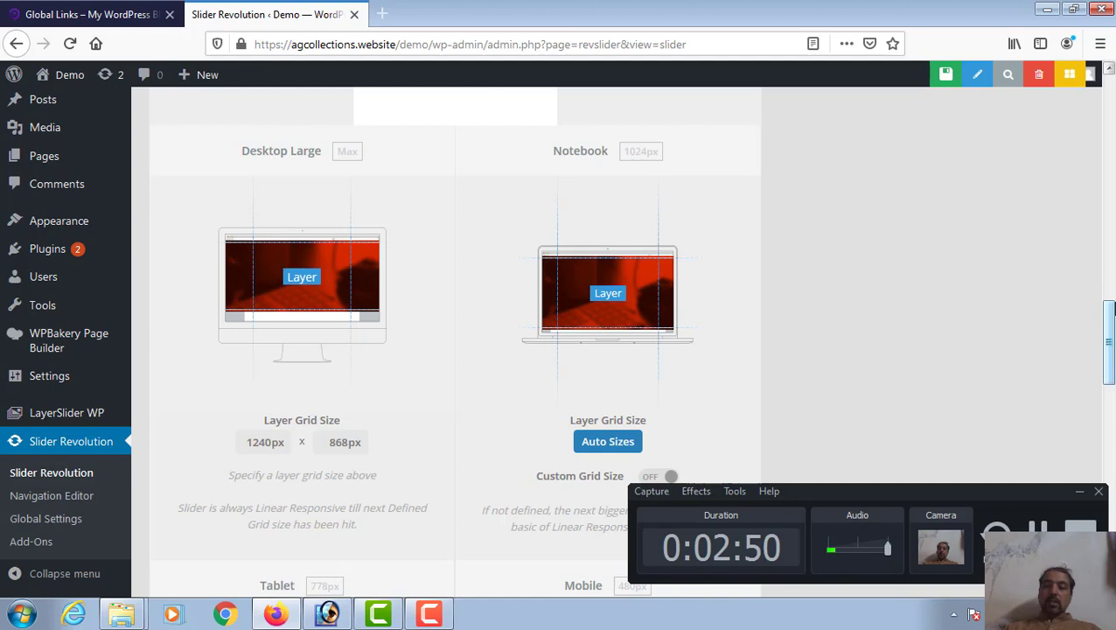
{"action": "left_click_drag", "start_coordinate": [1112, 315], "coordinate": [1111, 378]}
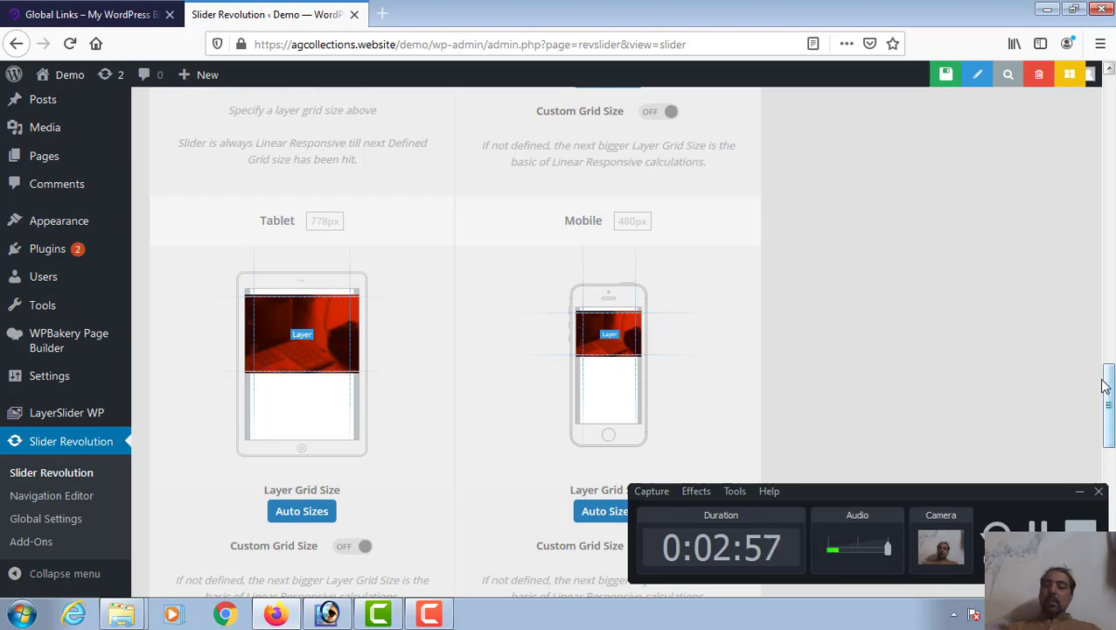
{"action": "left_click_drag", "start_coordinate": [1104, 378], "coordinate": [1091, 292]}
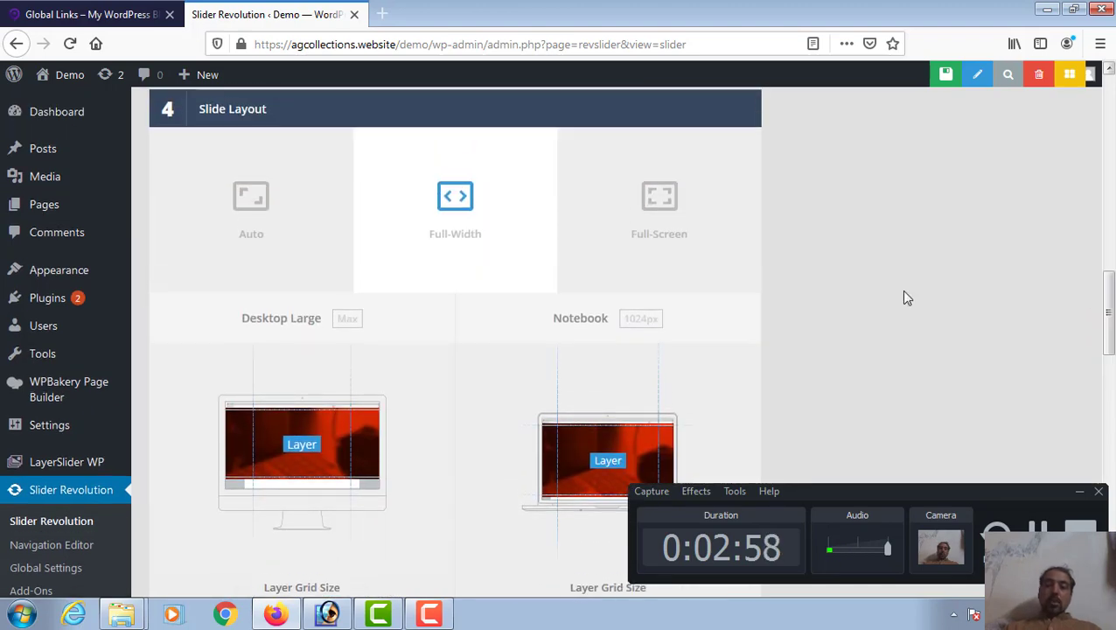
- Try the Full-Screen slide layout, and set the layout back to Auto
{"action": "left_click", "coordinate": [668, 229]}
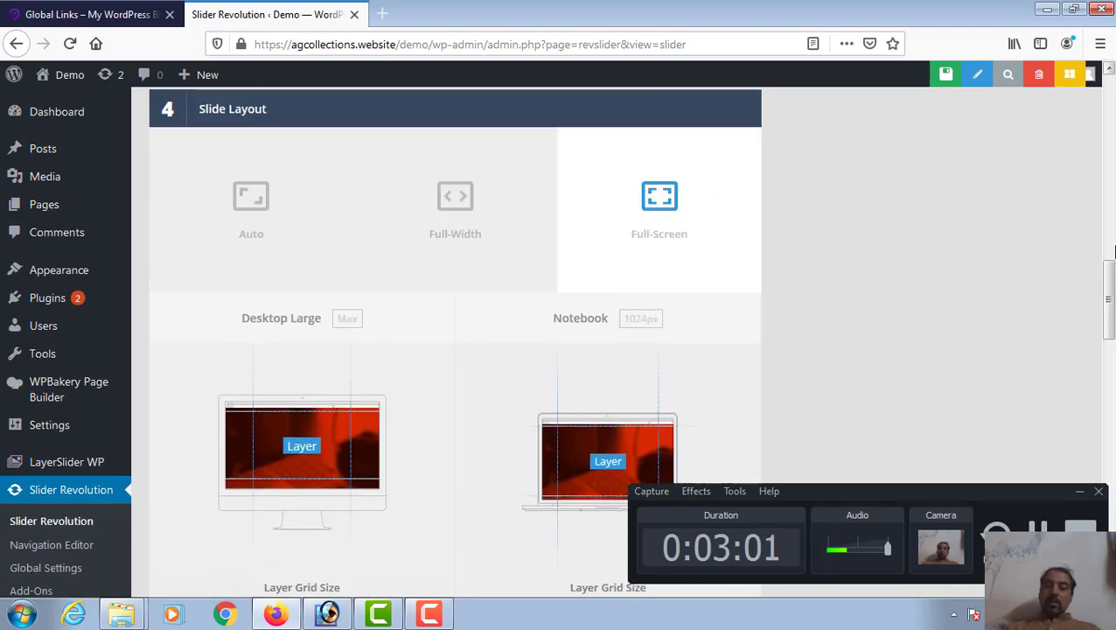
{"action": "left_click_drag", "start_coordinate": [1113, 289], "coordinate": [1111, 243]}
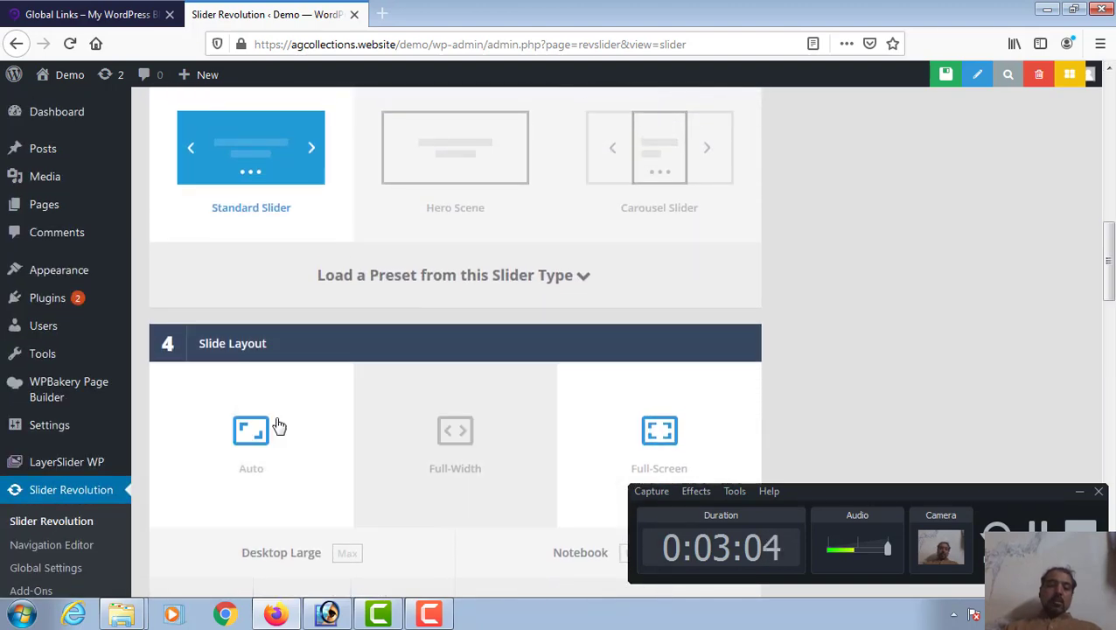
{"action": "left_click", "coordinate": [278, 425]}
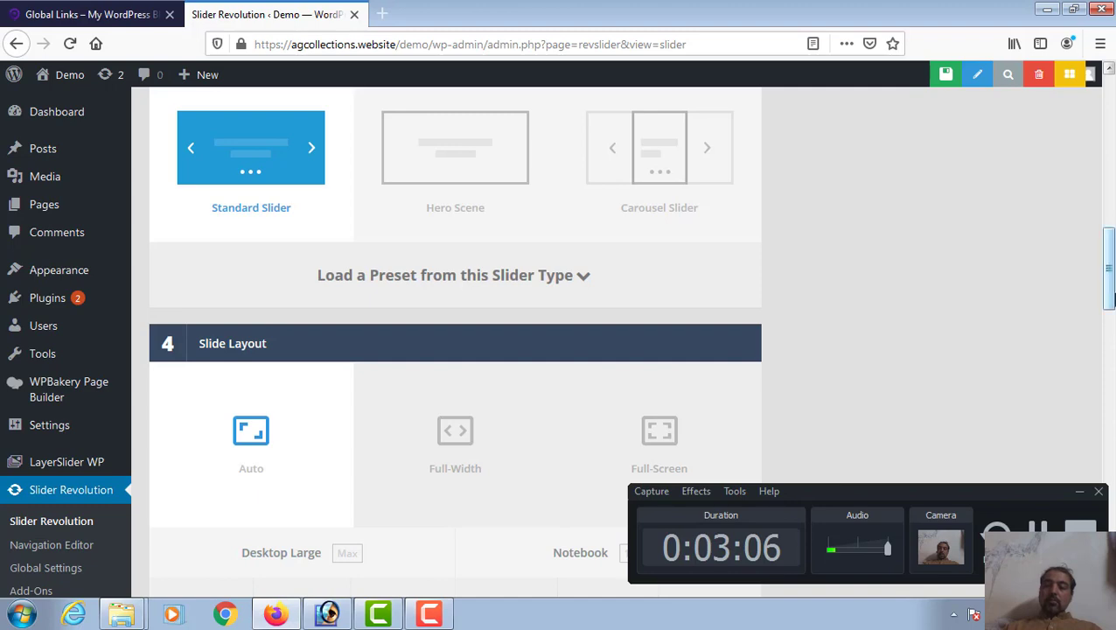
- Save the Demo slider's settings to proceed to its slide editor
{"action": "left_click_drag", "start_coordinate": [1113, 299], "coordinate": [1113, 514]}
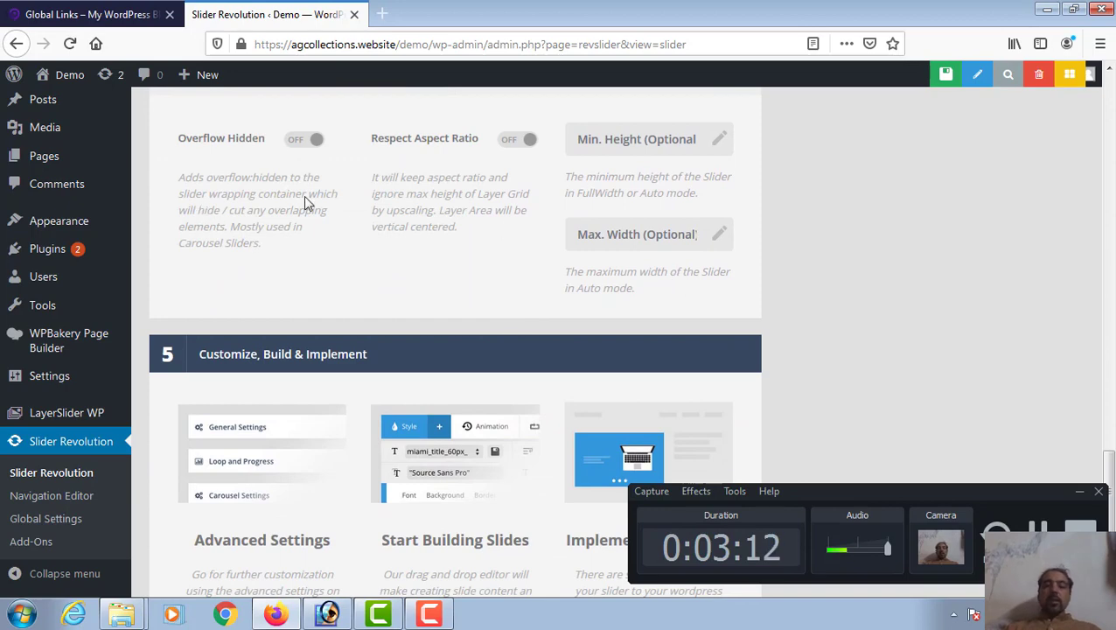
{"action": "scroll", "coordinate": [1113, 420], "scroll_direction": "down", "scroll_amount": 5}
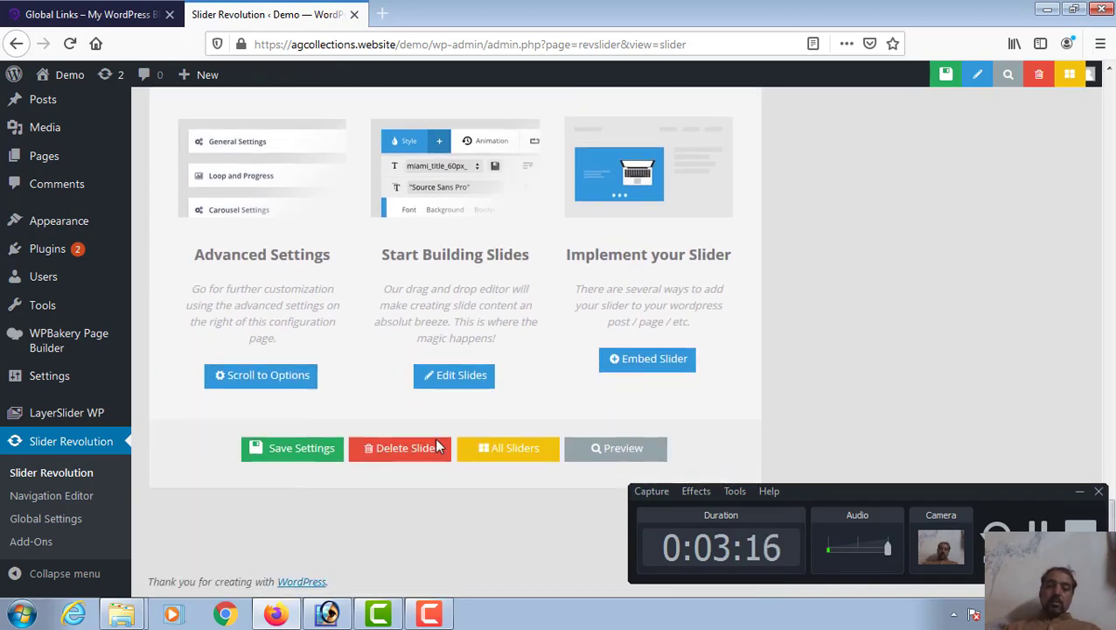
{"action": "left_click", "coordinate": [303, 456]}
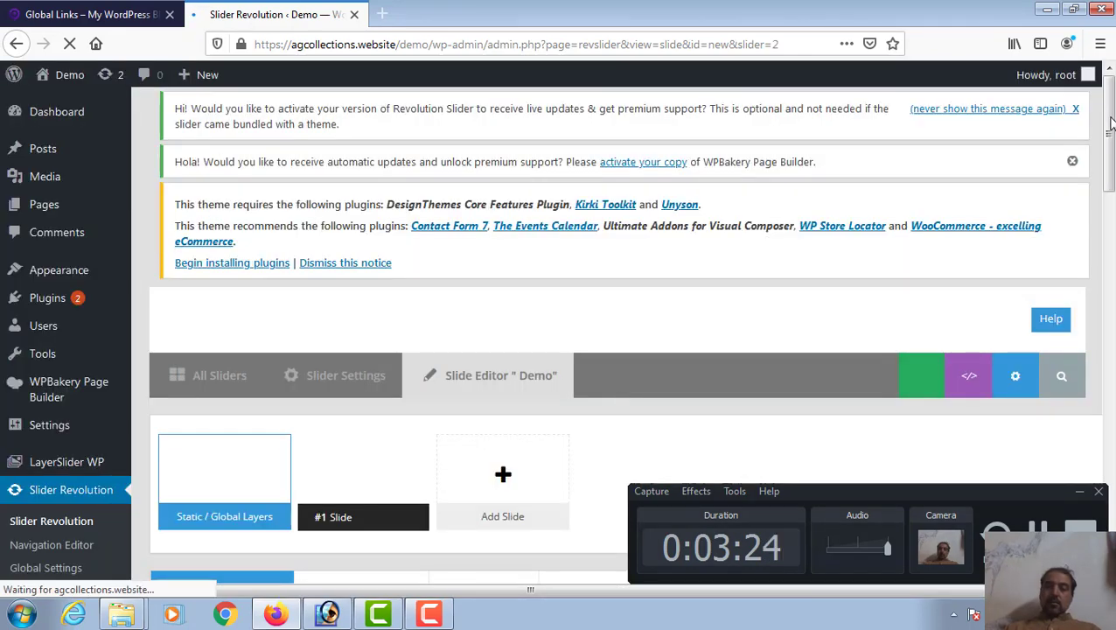
- Try the External URL, Colored and YouTube Video sources for slide #1's main background
{"action": "left_click_drag", "start_coordinate": [1111, 125], "coordinate": [1113, 184]}
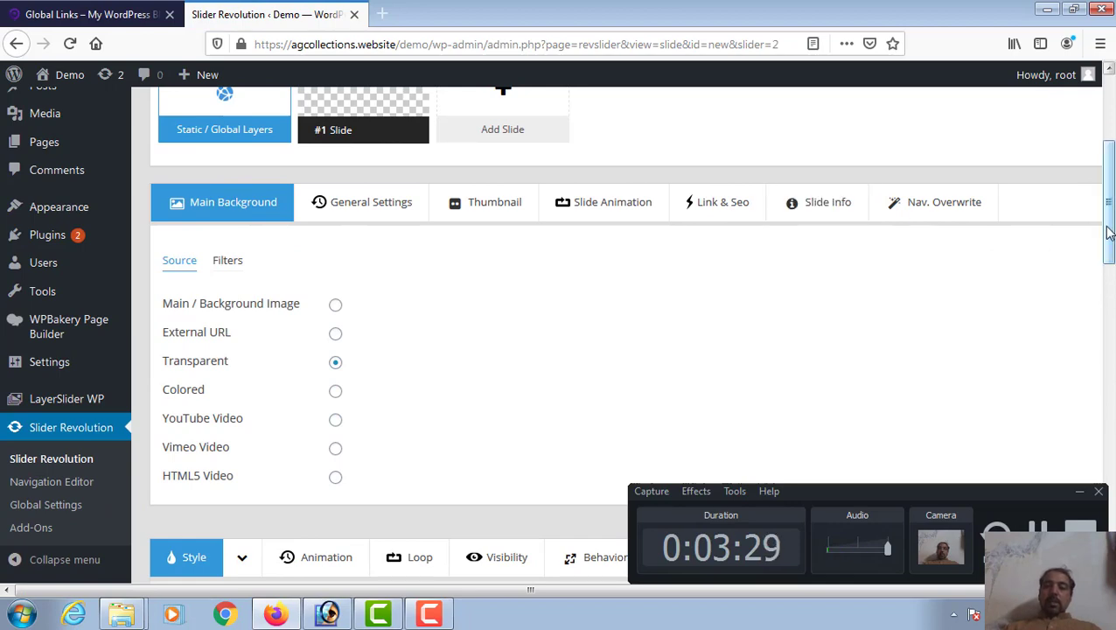
{"action": "left_click_drag", "start_coordinate": [1110, 232], "coordinate": [1110, 262]}
{"action": "scroll", "coordinate": [1113, 230], "scroll_direction": "up", "scroll_amount": 3}
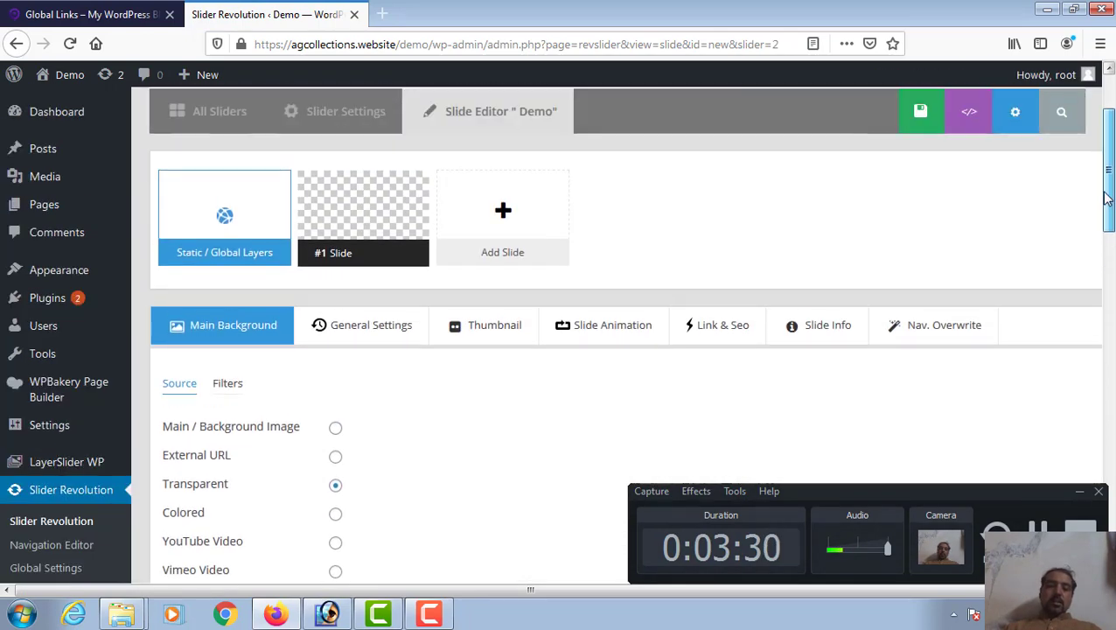
{"action": "mouse_move", "coordinate": [319, 252]}
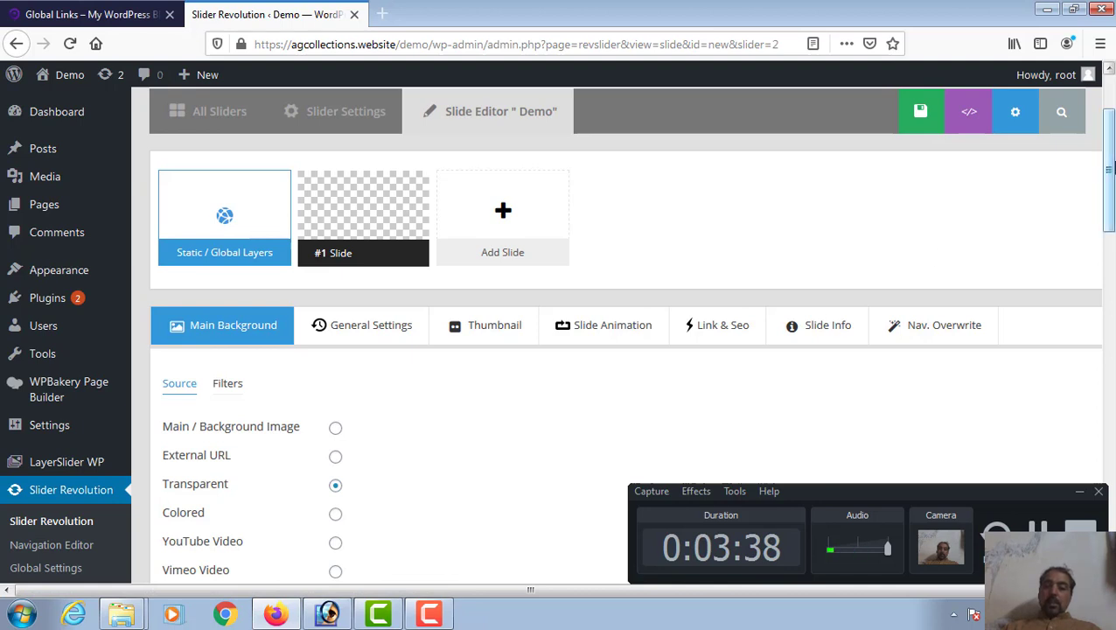
{"action": "left_click_drag", "start_coordinate": [1110, 168], "coordinate": [1109, 203]}
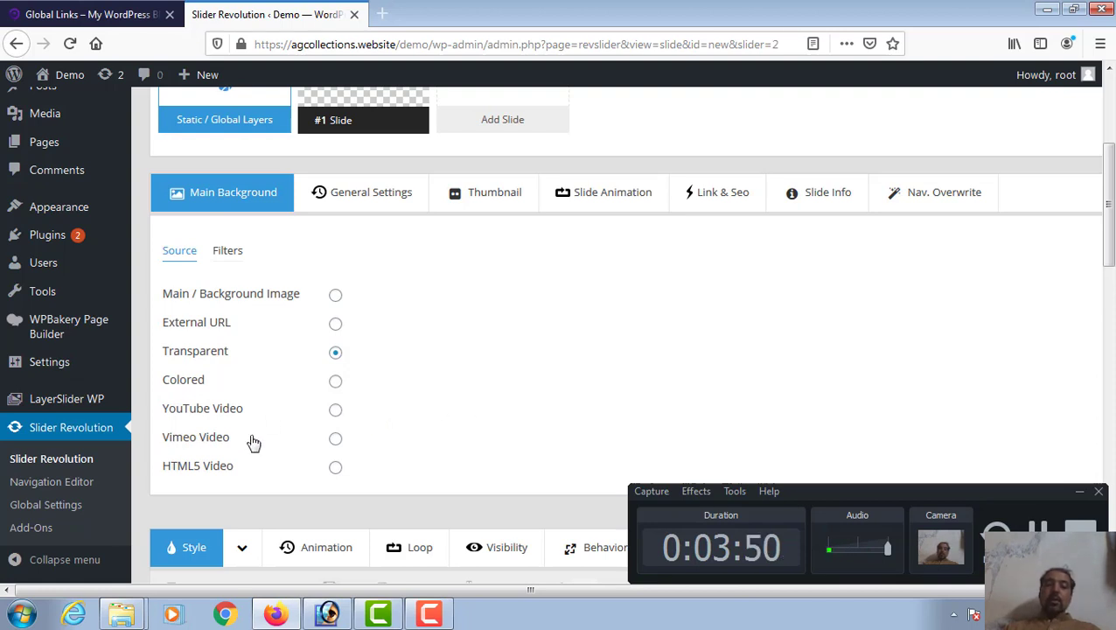
{"action": "left_click", "coordinate": [336, 325]}
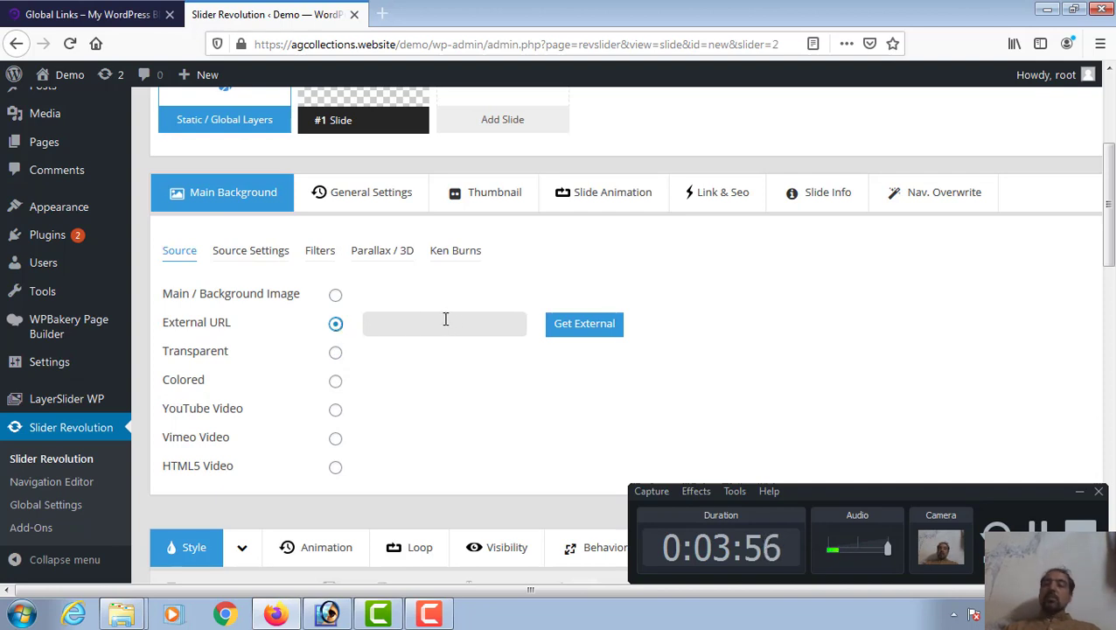
{"action": "left_click", "coordinate": [336, 383]}
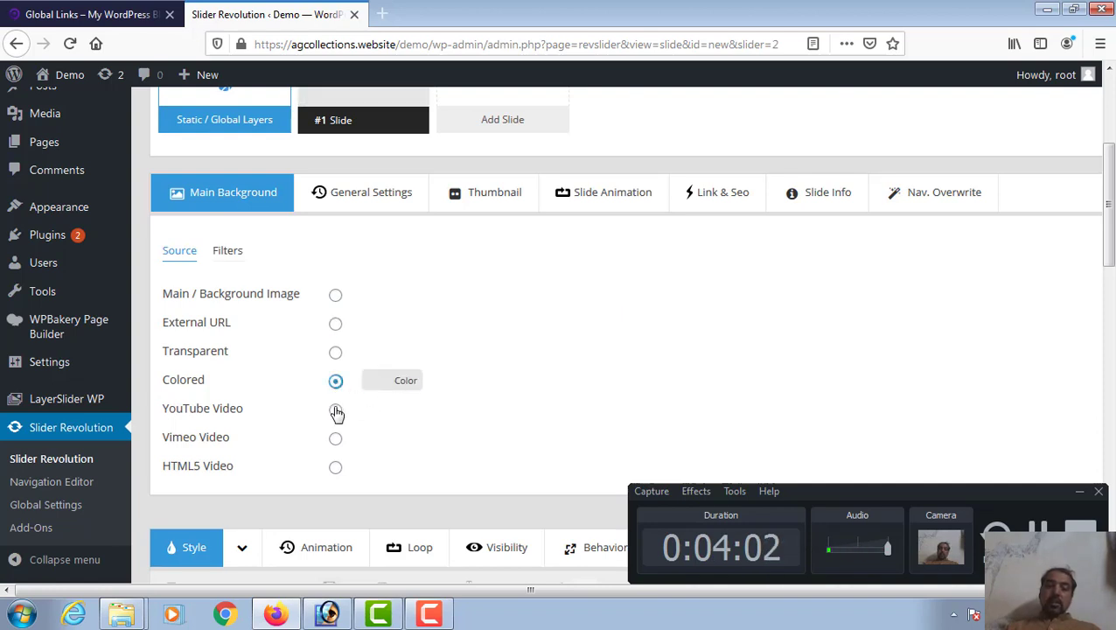
{"action": "left_click", "coordinate": [336, 412]}
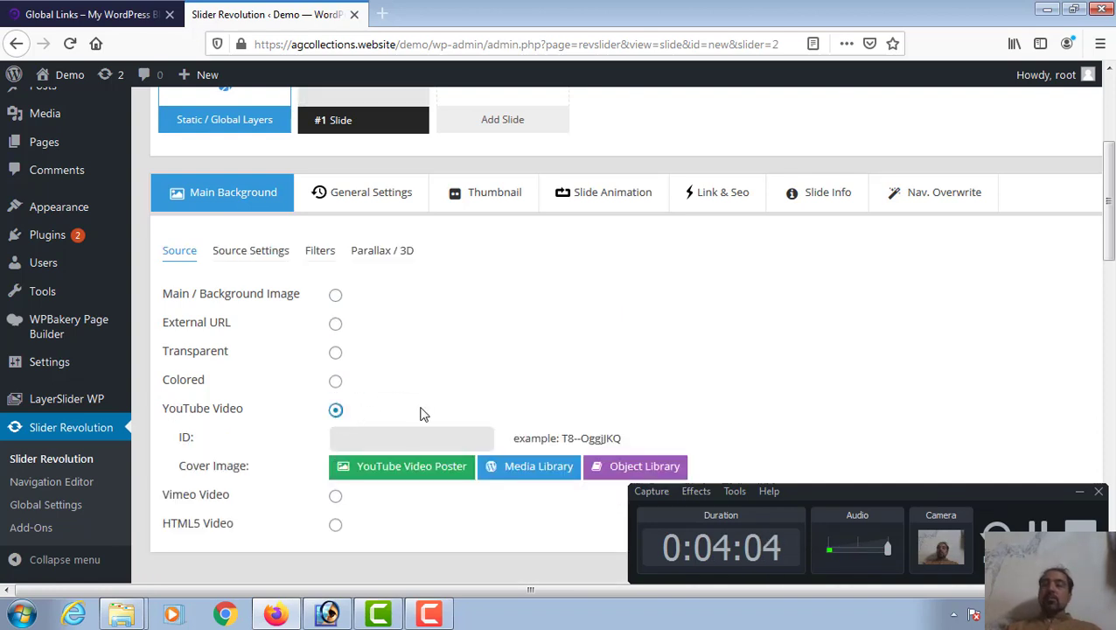
- Set slide #1's background source to Main / Background Image and upload the ab1 copy file from the images folder
{"action": "left_click", "coordinate": [337, 297]}
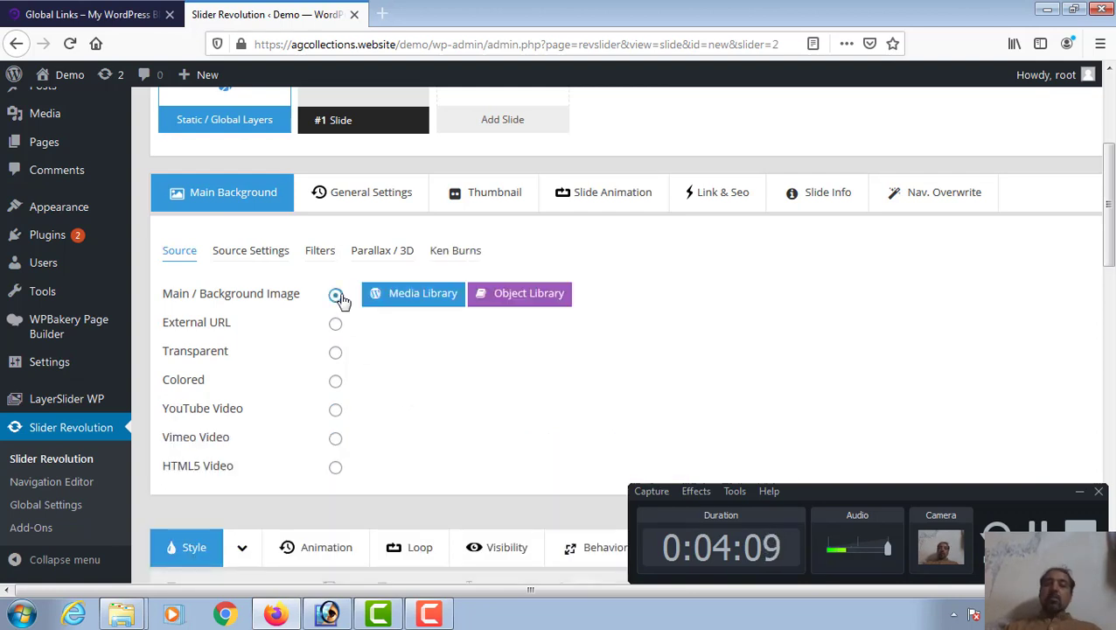
{"action": "left_click", "coordinate": [428, 297]}
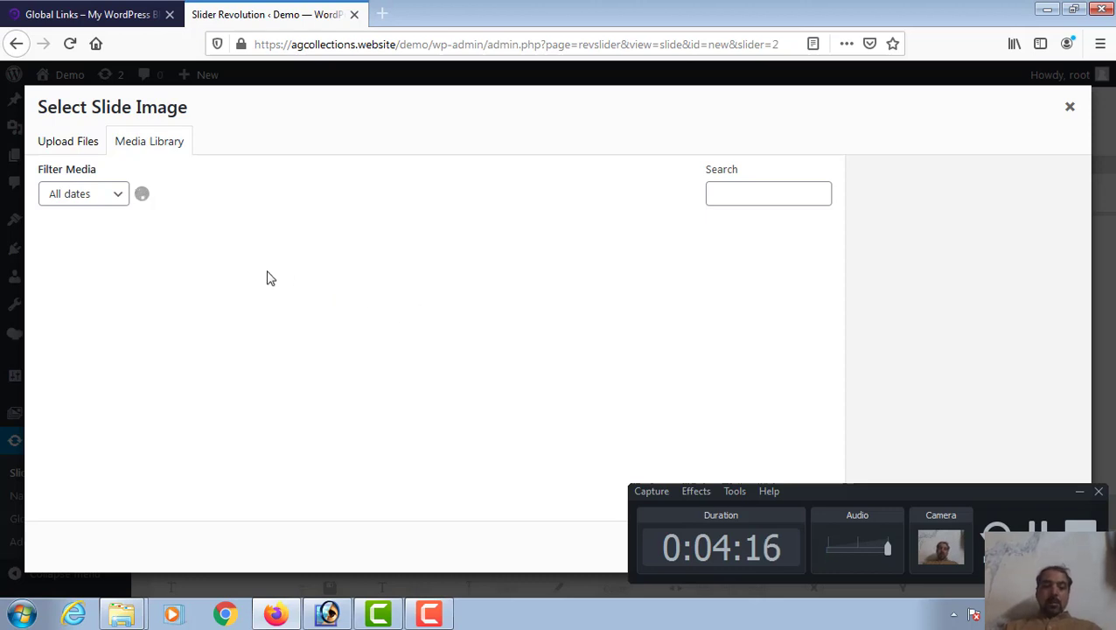
{"action": "left_click", "coordinate": [75, 144]}
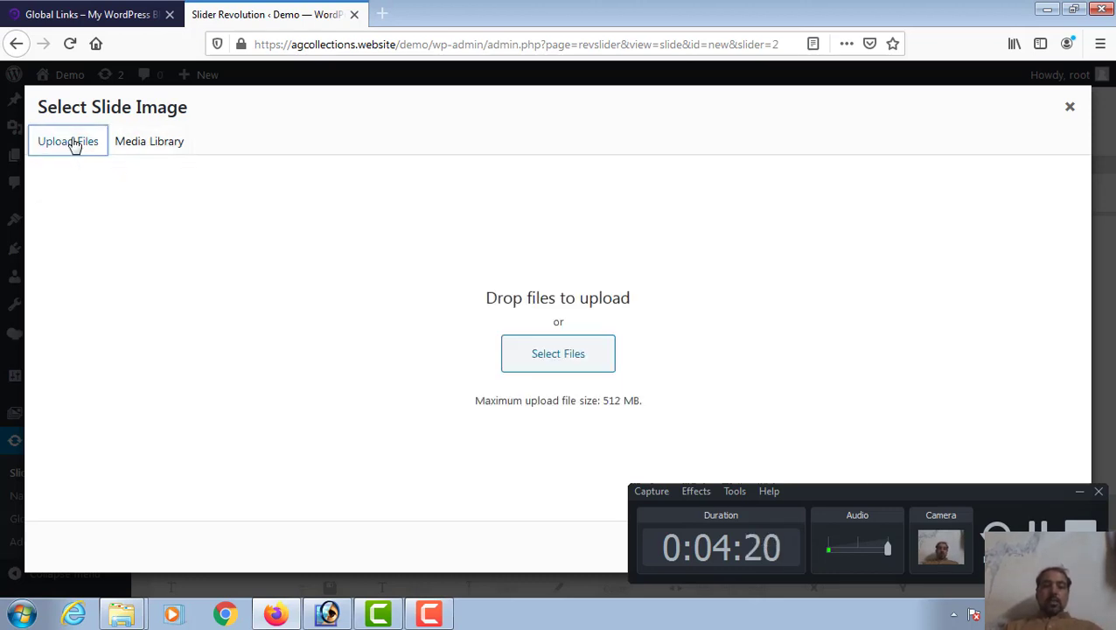
{"action": "left_click", "coordinate": [566, 369]}
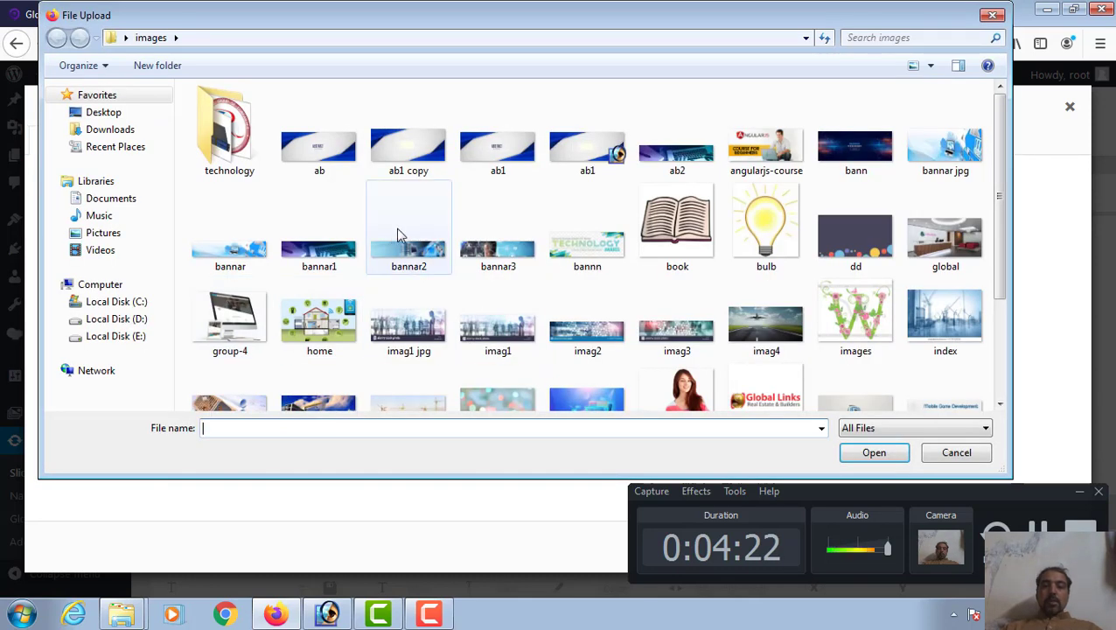
{"action": "left_click", "coordinate": [401, 150]}
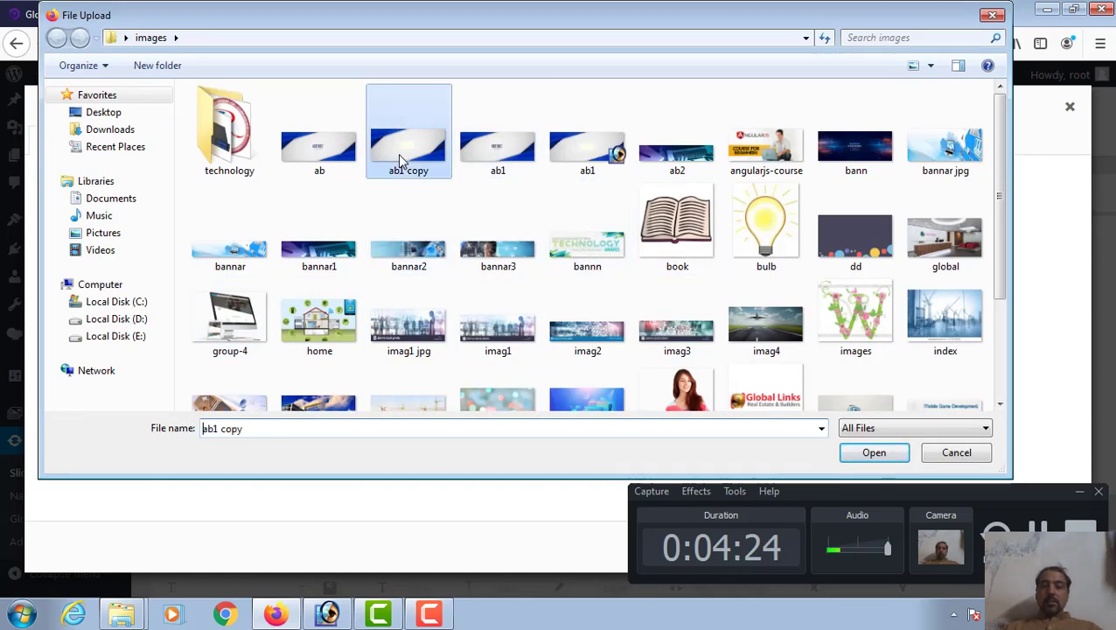
{"action": "left_click", "coordinate": [869, 452]}
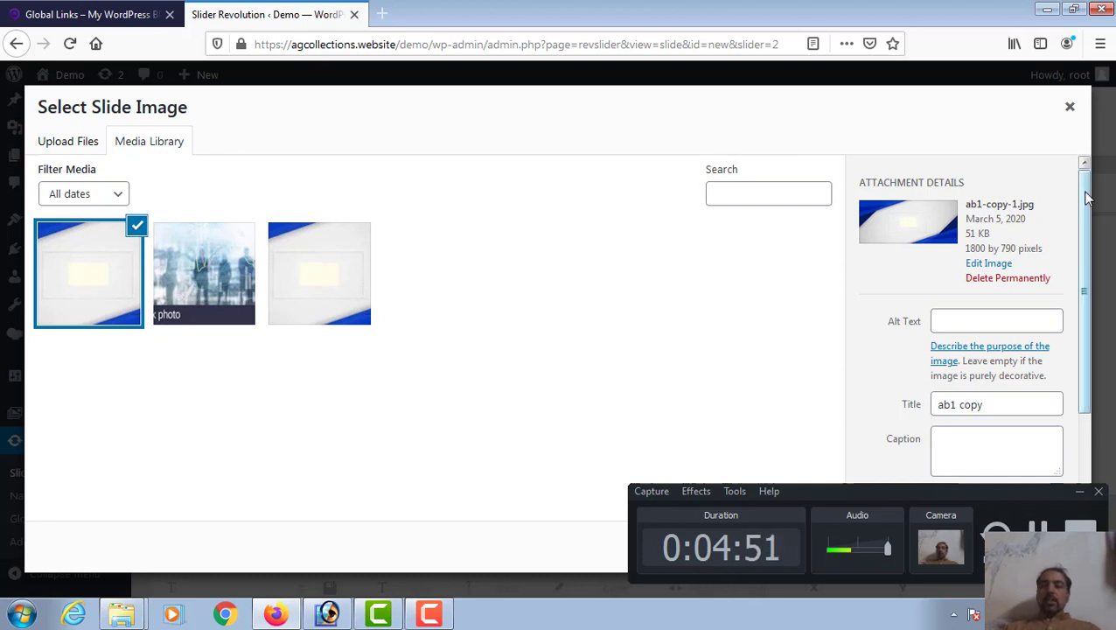
- Insert the uploaded ab1 copy image as slide #1's background and review it on the slide canvas
{"action": "scroll", "coordinate": [1081, 179], "scroll_direction": "down", "scroll_amount": 1}
{"action": "scroll", "coordinate": [1083, 177], "scroll_direction": "up", "scroll_amount": 1}
{"action": "left_click_drag", "start_coordinate": [1082, 178], "coordinate": [1102, 318]}
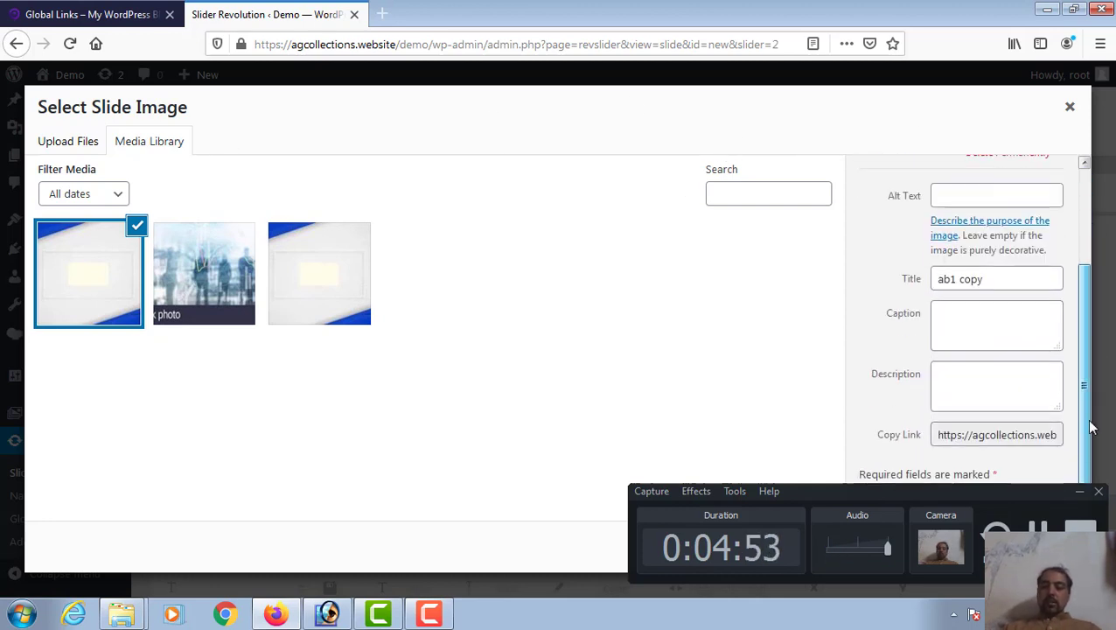
{"action": "left_click_drag", "start_coordinate": [1003, 495], "coordinate": [857, 288]}
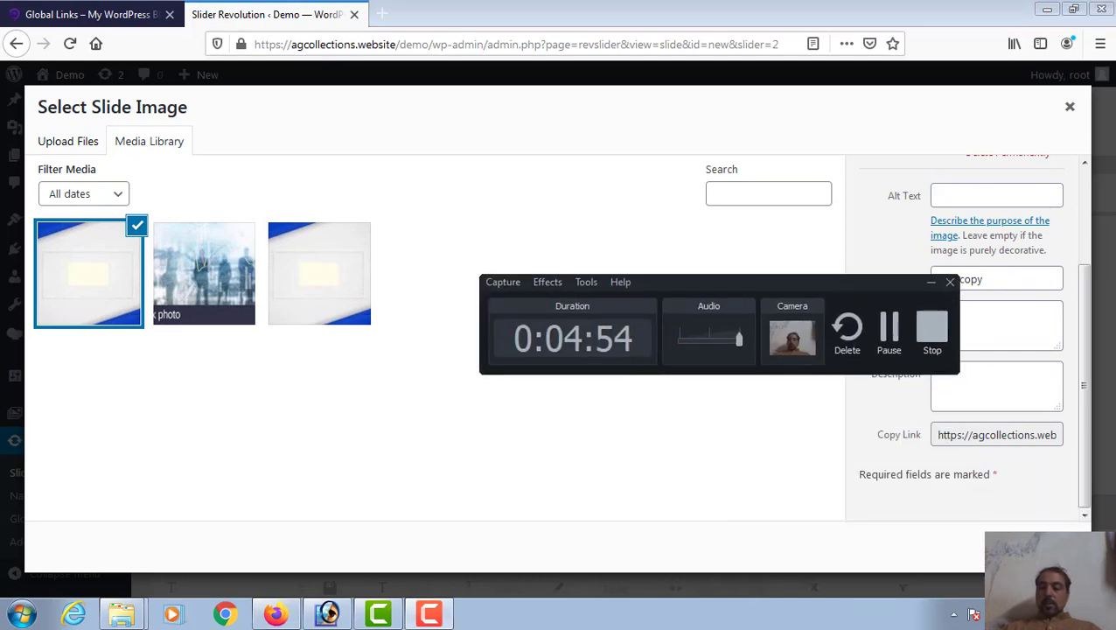
{"action": "key", "text": "Escape"}
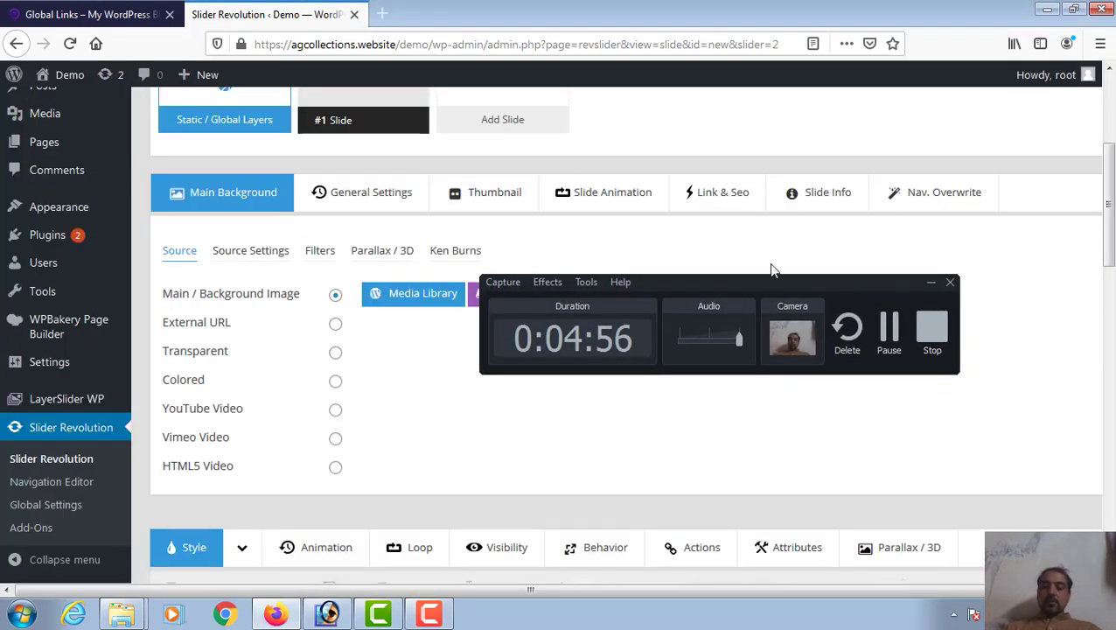
{"action": "left_click_drag", "start_coordinate": [763, 289], "coordinate": [1000, 553]}
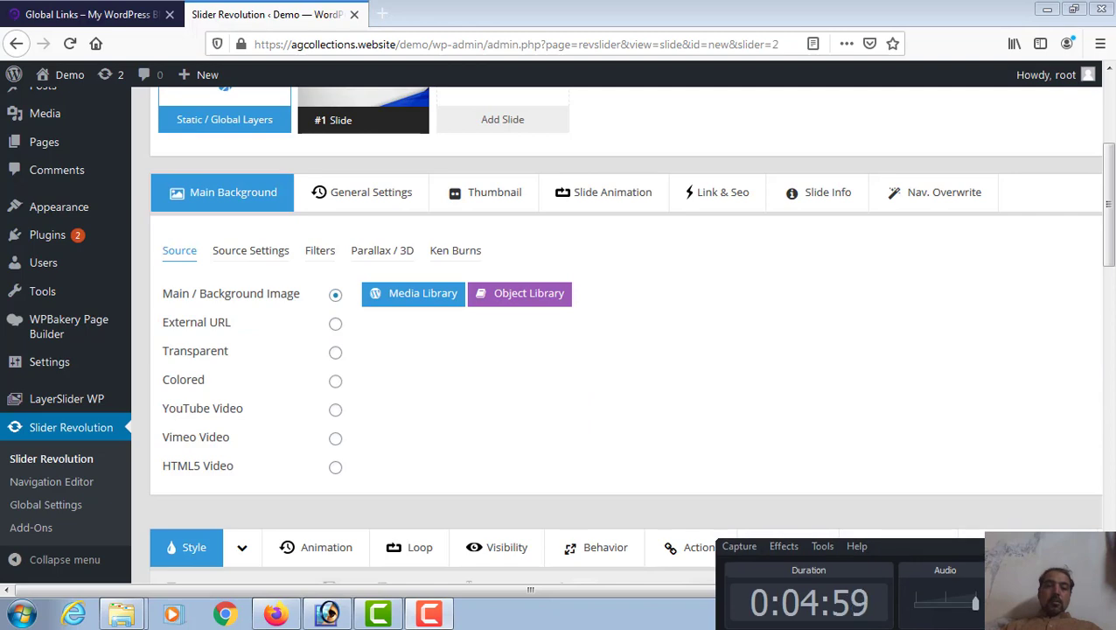
{"action": "left_click_drag", "start_coordinate": [1109, 203], "coordinate": [1110, 277]}
{"action": "scroll", "coordinate": [1109, 277], "scroll_direction": "down", "scroll_amount": 2}
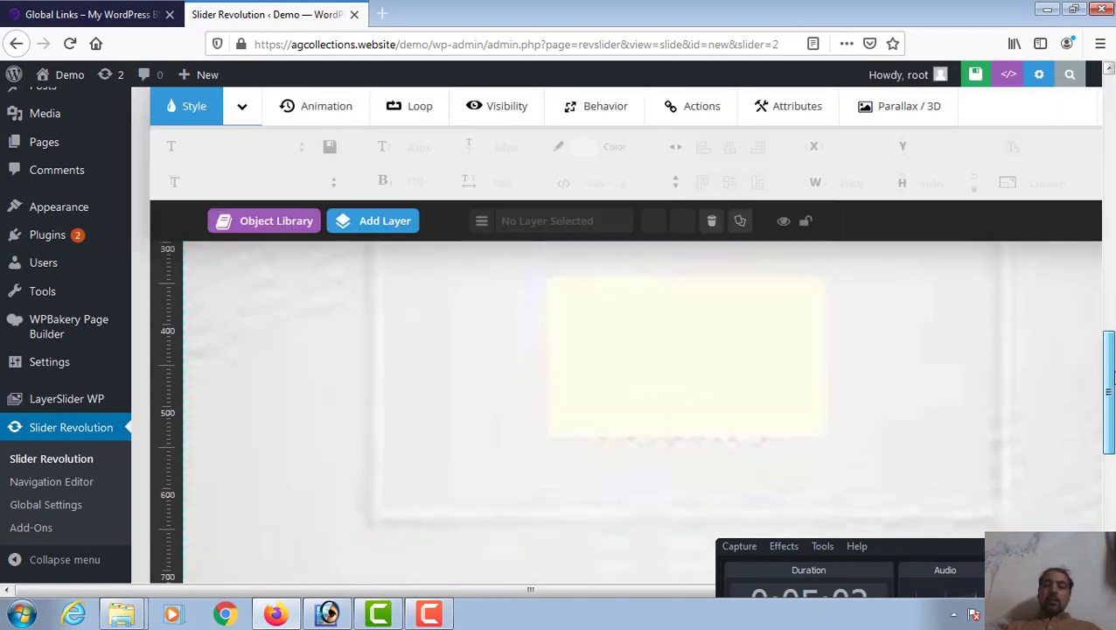
{"action": "scroll", "coordinate": [1109, 277], "scroll_direction": "up", "scroll_amount": 5}
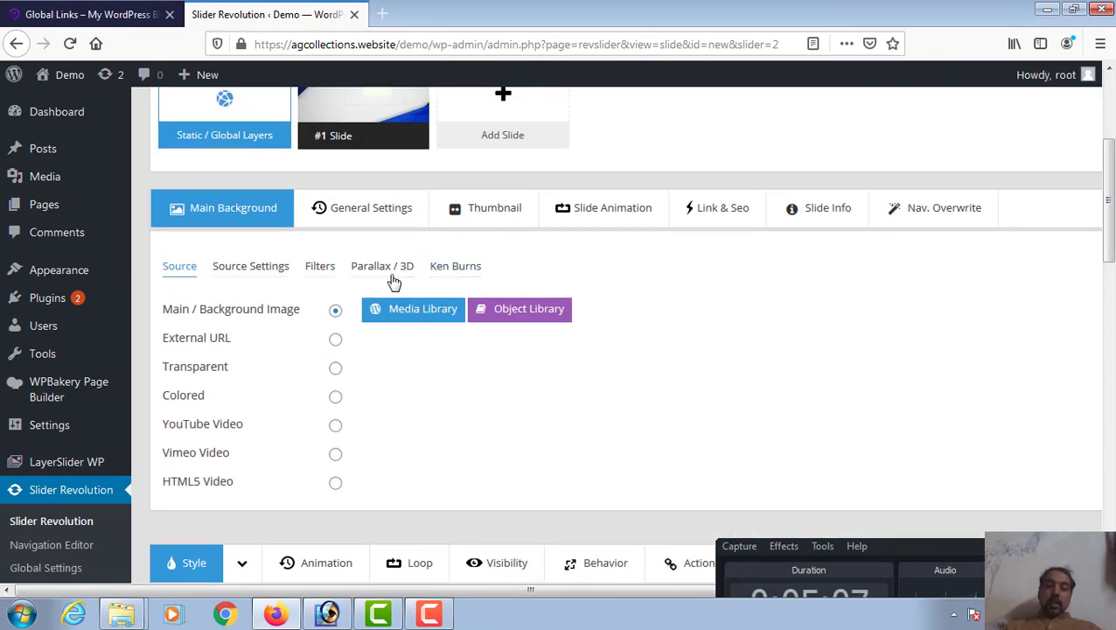
- Enable the Ken Burns / Pan Zoom effect on the background, set its starting scale to 120%, and play its preview
{"action": "left_click", "coordinate": [456, 266]}
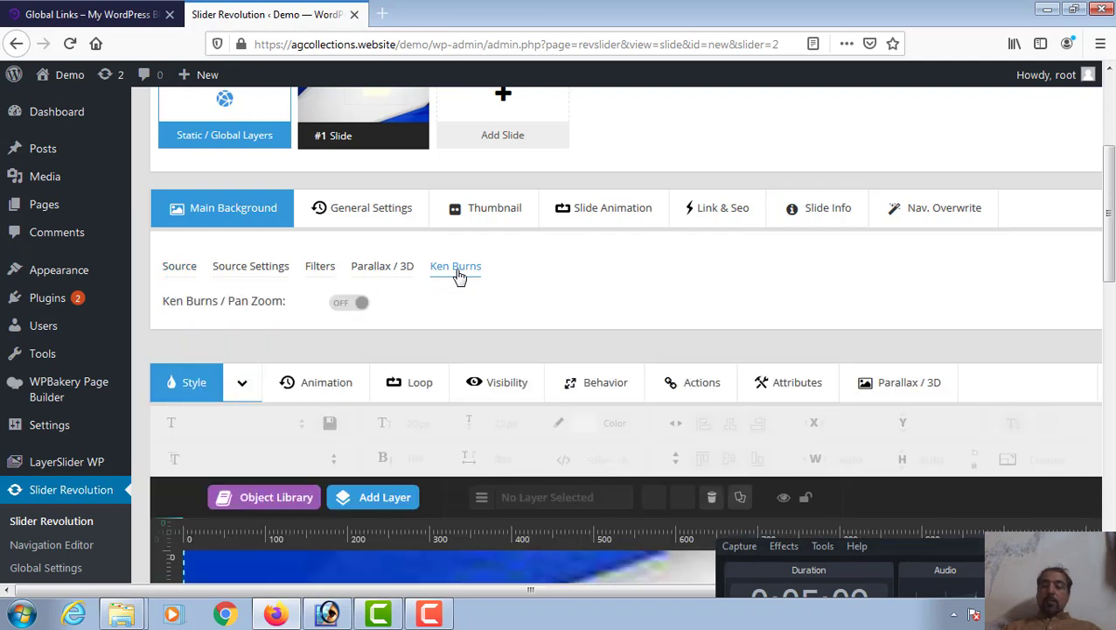
{"action": "left_click", "coordinate": [349, 303]}
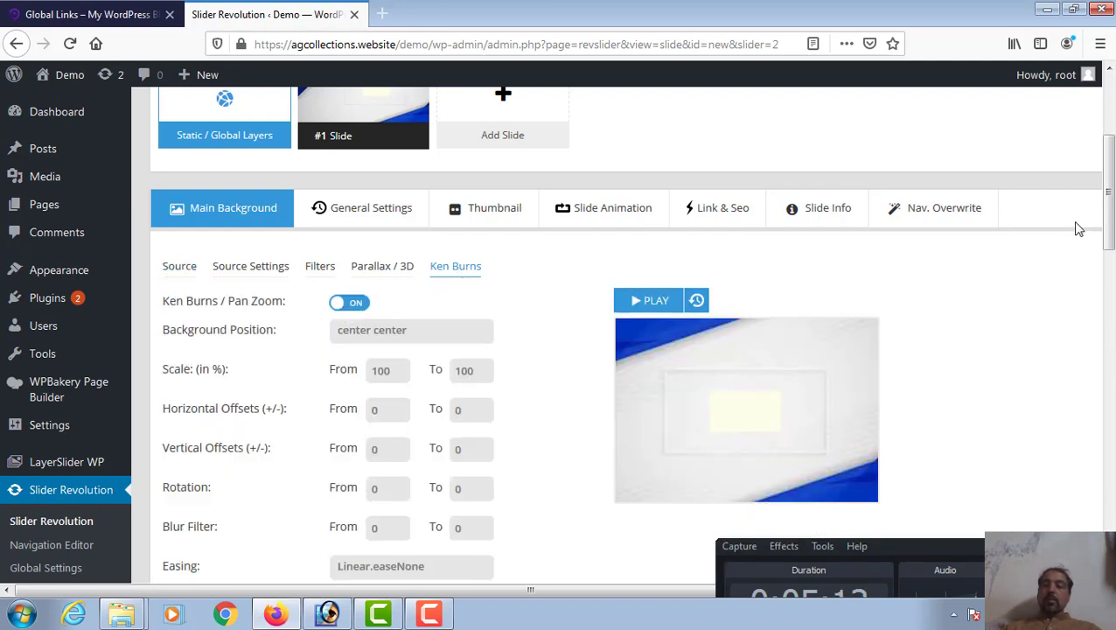
{"action": "scroll", "coordinate": [593, 273], "scroll_direction": "down", "scroll_amount": 3}
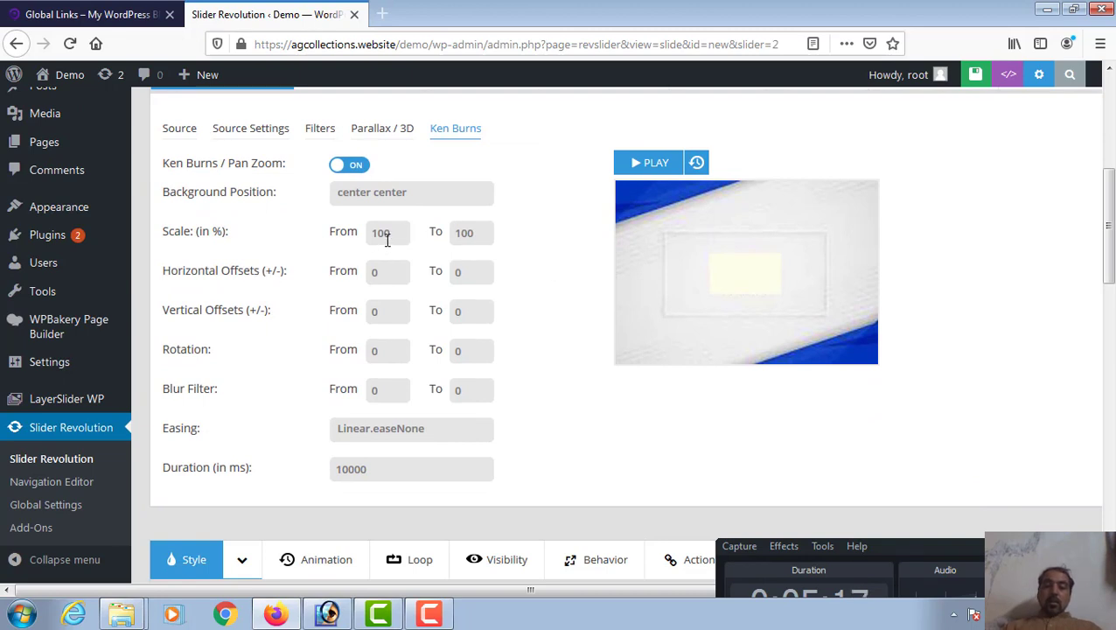
{"action": "left_click_drag", "start_coordinate": [387, 240], "coordinate": [347, 238]}
{"action": "type", "text": "12"}
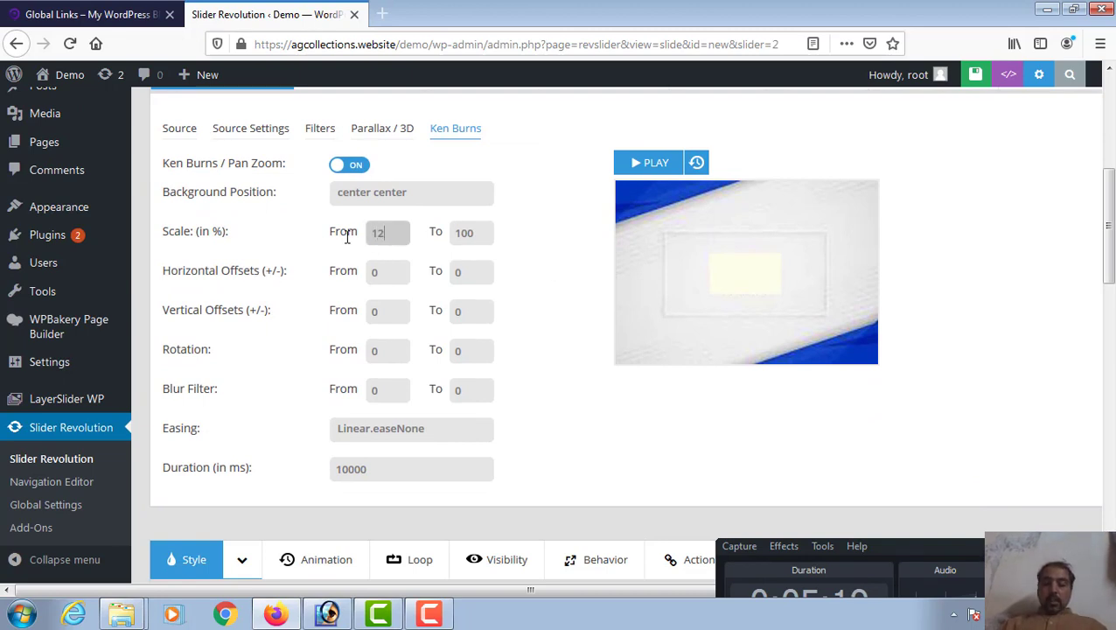
{"action": "type", "text": "0"}
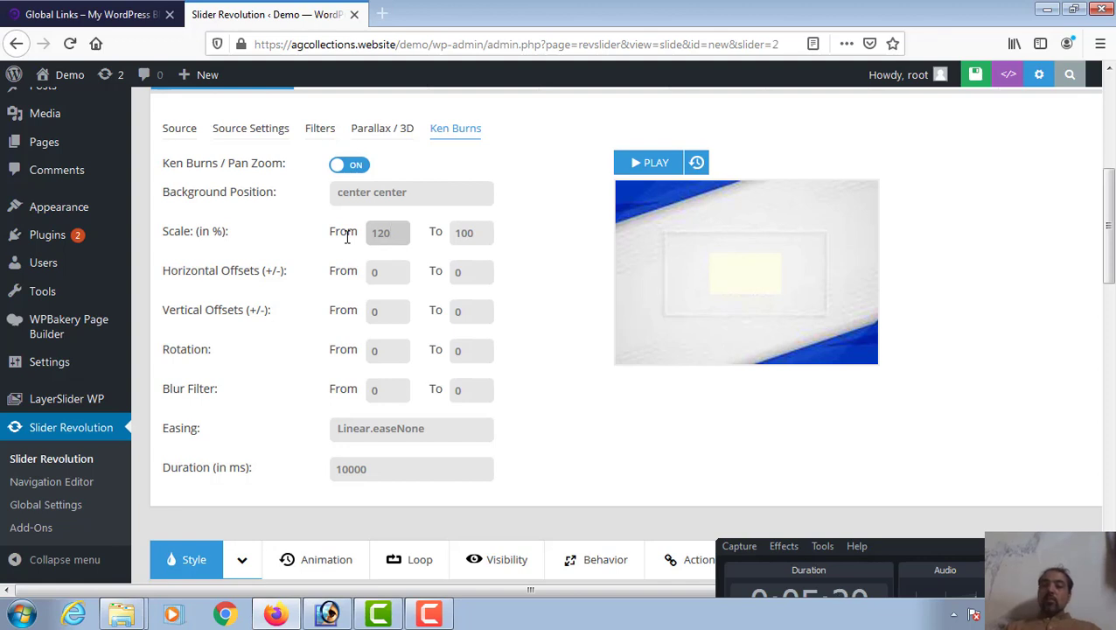
{"action": "left_click", "coordinate": [647, 167]}
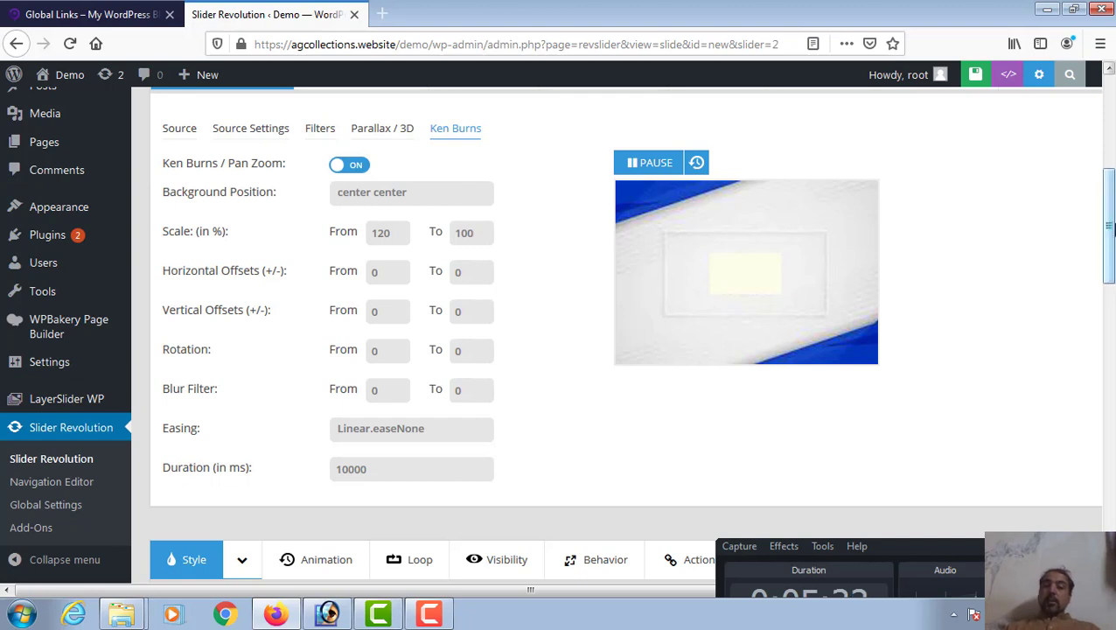
- Save slide #1 with its background settings
{"action": "left_click_drag", "start_coordinate": [1108, 224], "coordinate": [1108, 201]}
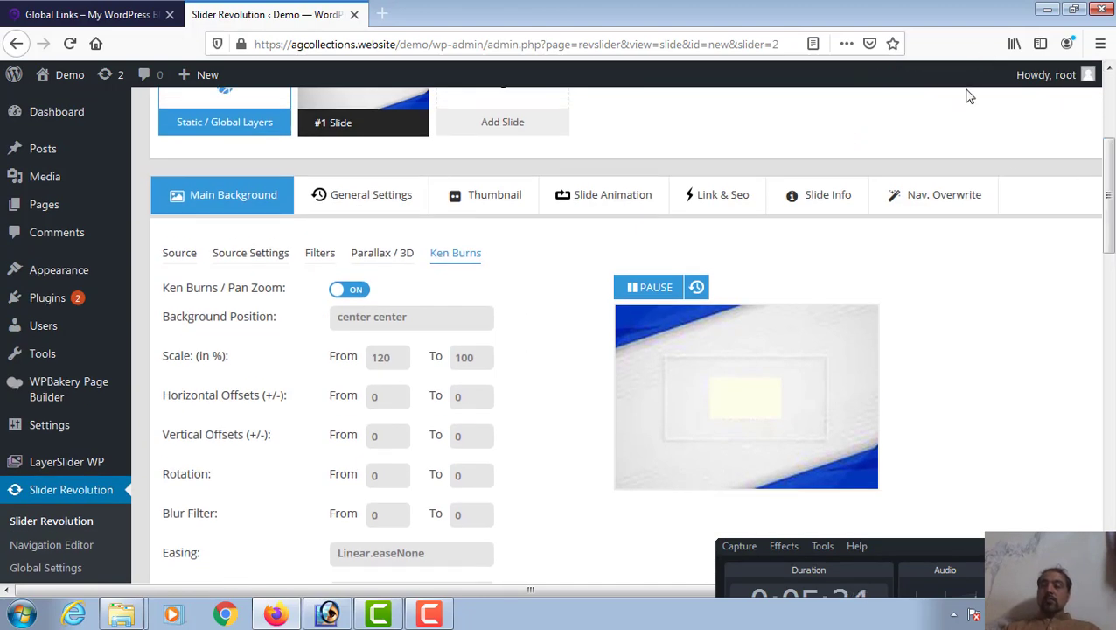
{"action": "left_click_drag", "start_coordinate": [1108, 147], "coordinate": [1110, 83]}
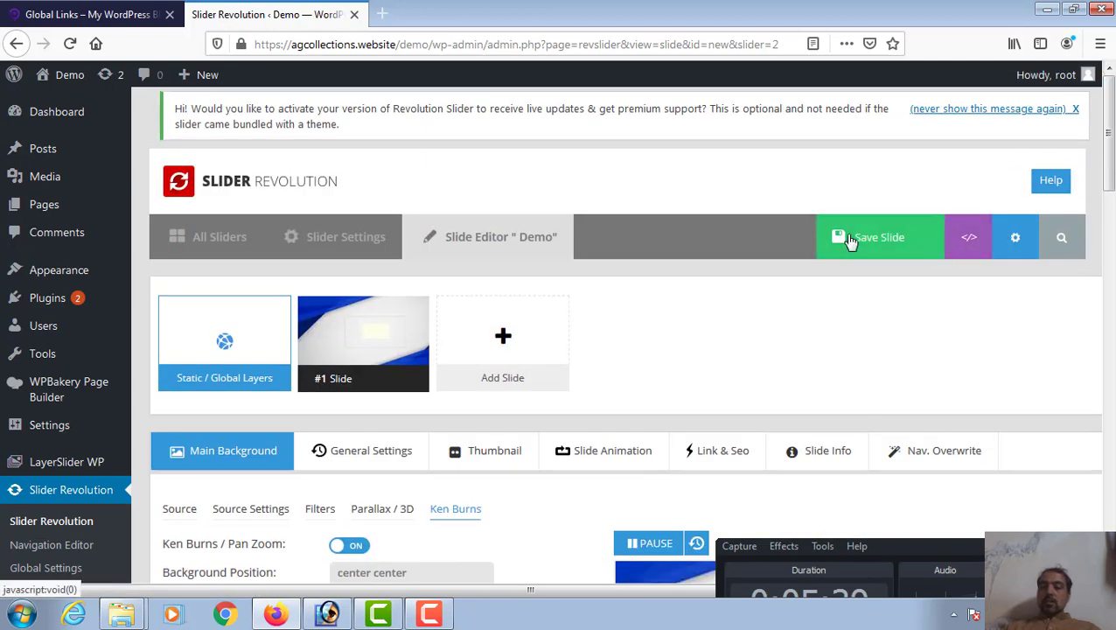
{"action": "left_click", "coordinate": [849, 241]}
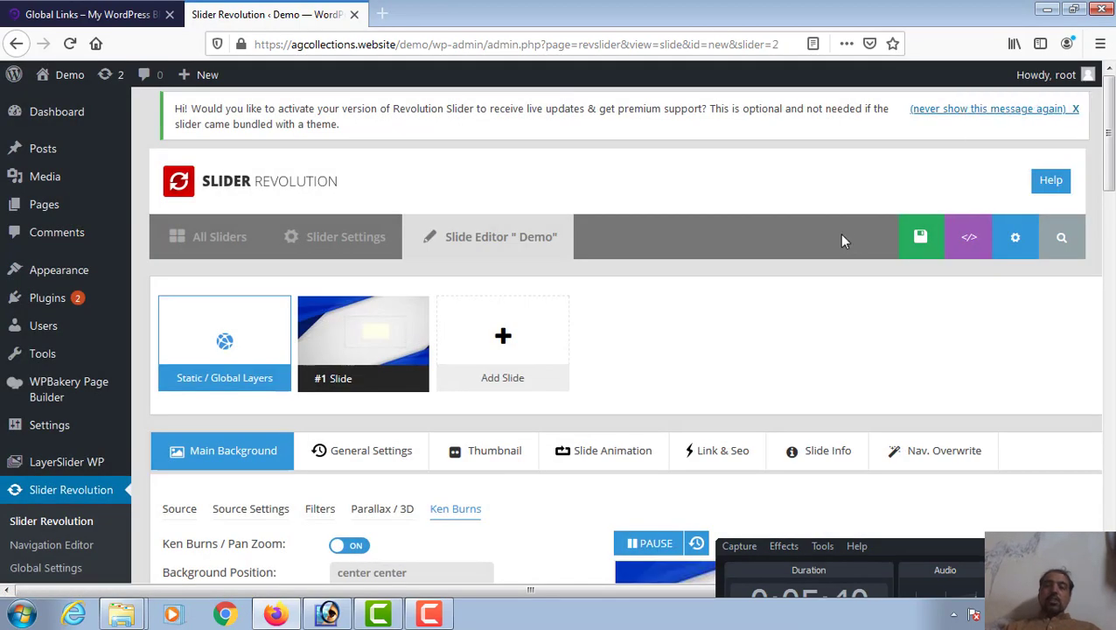
- Add a Text/Html layer to slide #1 with the text "Welcome to my page"
{"action": "left_click_drag", "start_coordinate": [1113, 112], "coordinate": [1107, 299]}
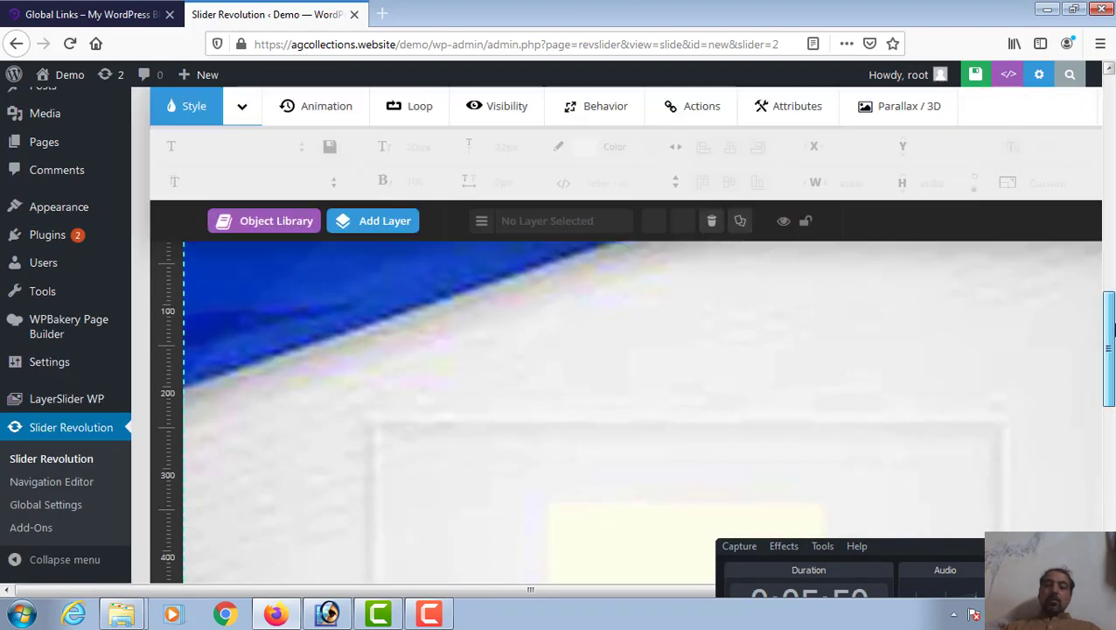
{"action": "mouse_move", "coordinate": [386, 220]}
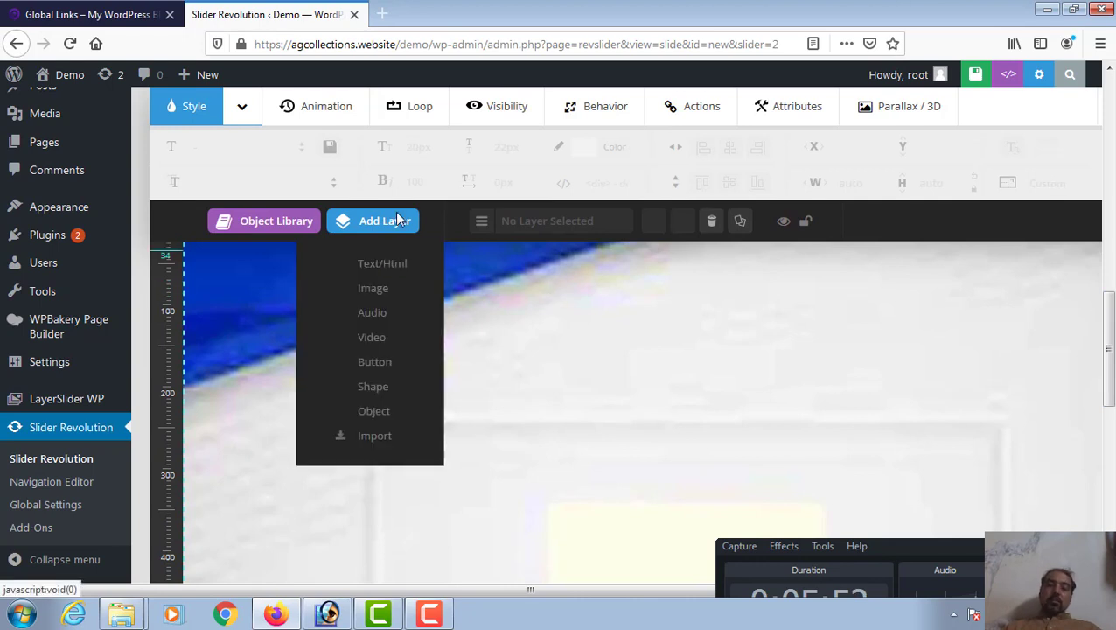
{"action": "left_click", "coordinate": [380, 266]}
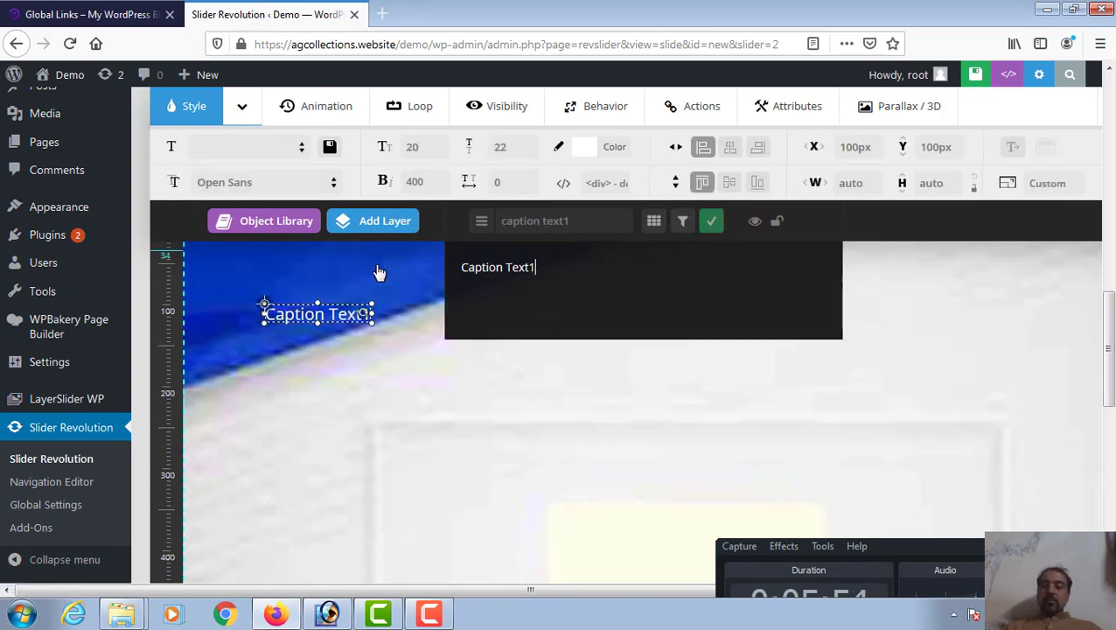
{"action": "key", "text": "ctrl+a"}
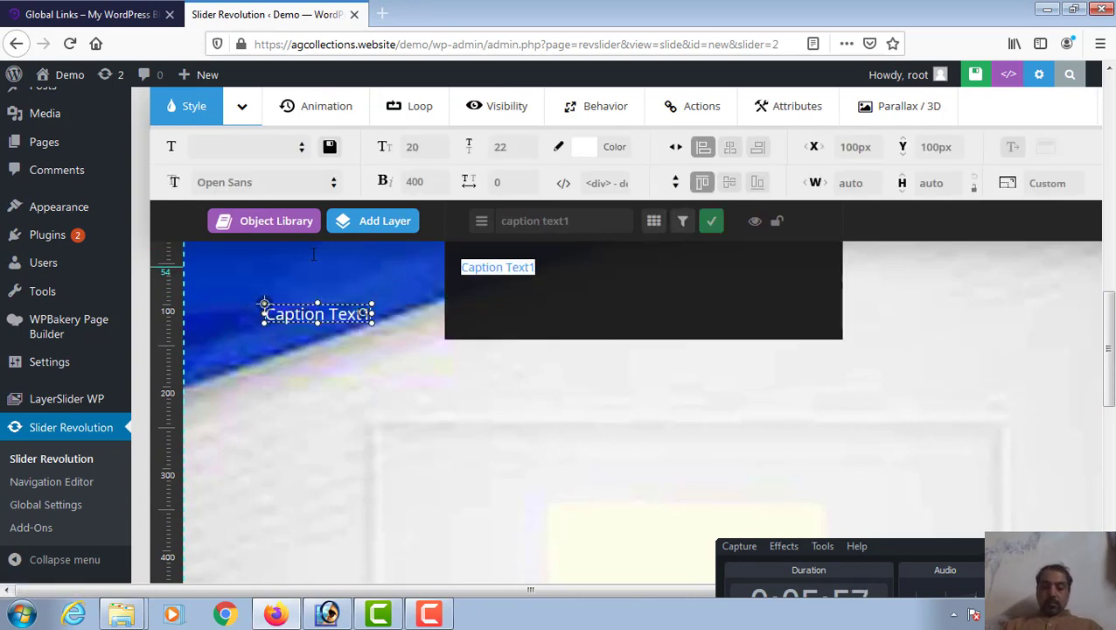
{"action": "type", "text": "Wel"}
{"action": "type", "text": "c"}
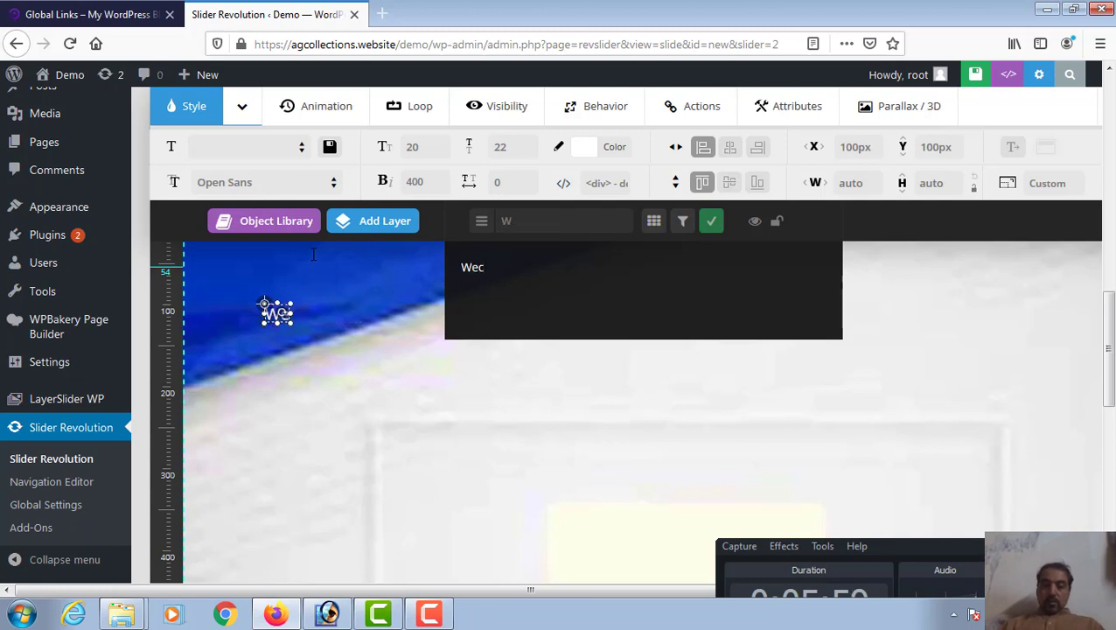
{"action": "key", "text": "BackSpace"}
{"action": "type", "text": "lcome to "}
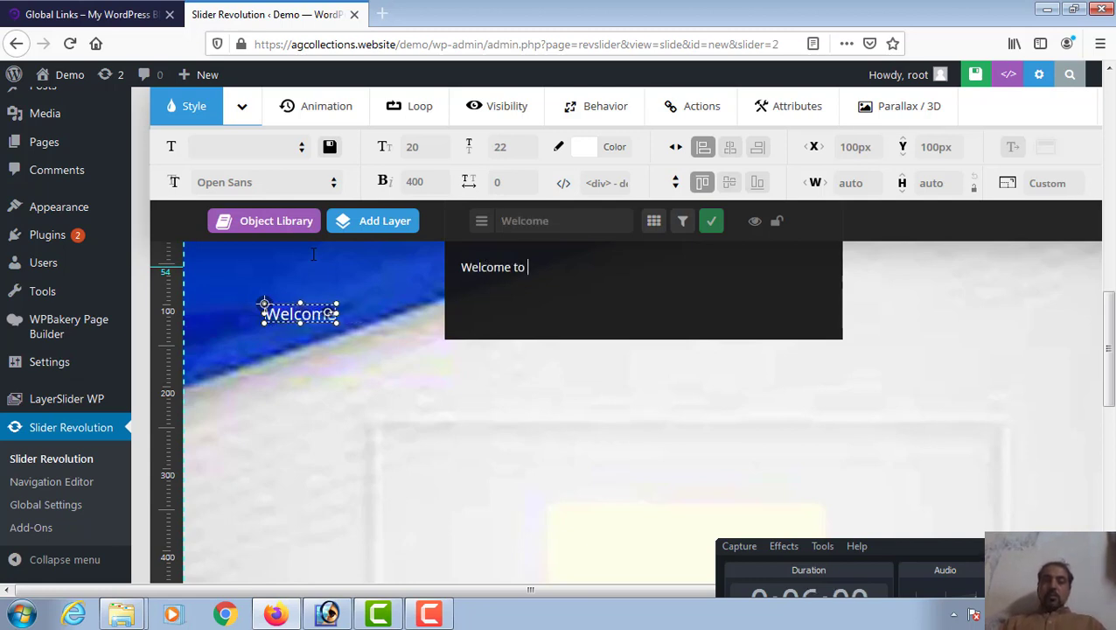
{"action": "type", "text": "my"}
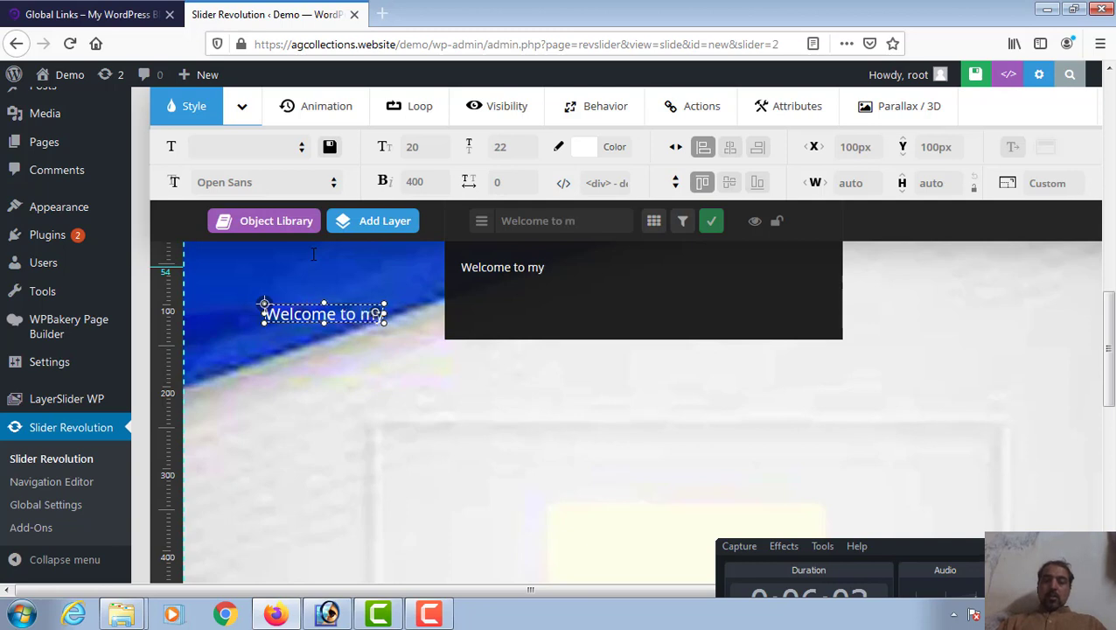
{"action": "type", "text": " page"}
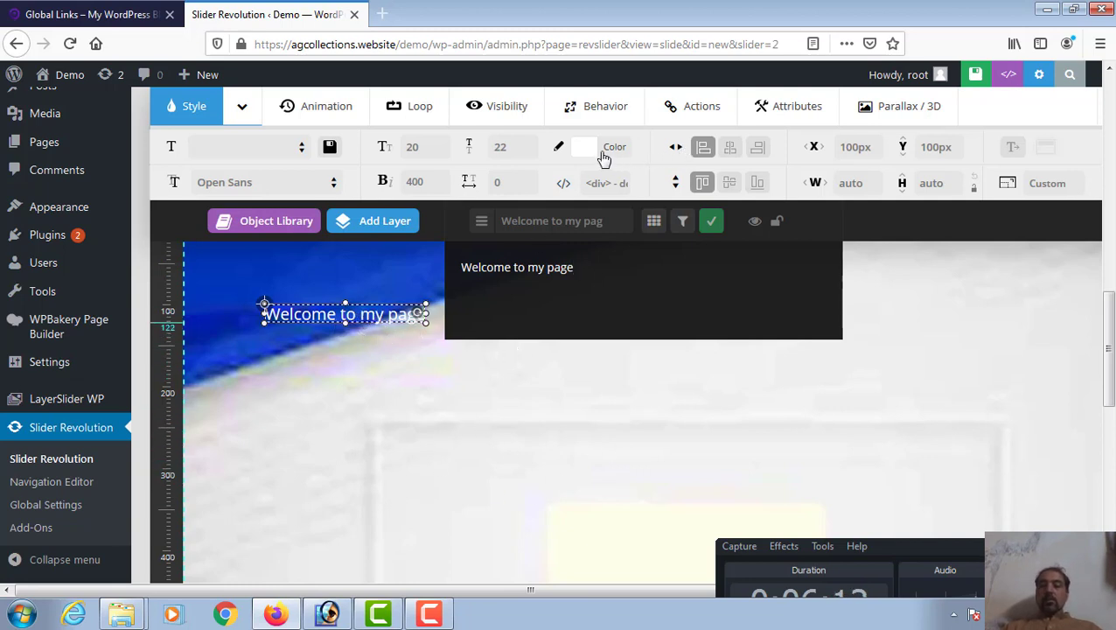
- Set the welcome text's layer color to the black core preset, #000000
{"action": "left_click", "coordinate": [592, 156]}
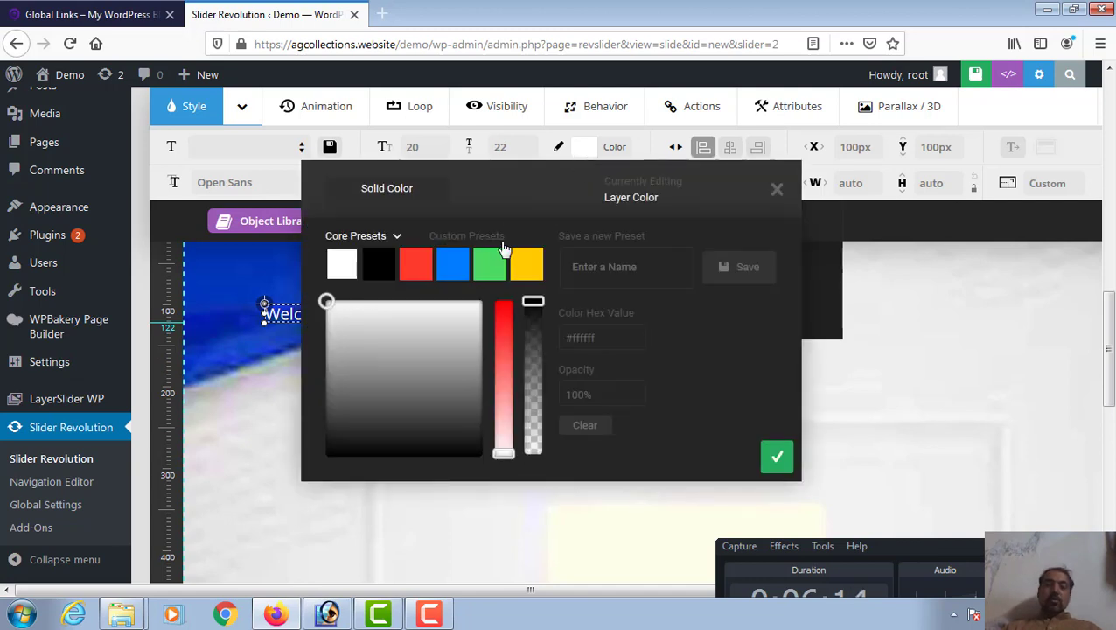
{"action": "left_click", "coordinate": [378, 272]}
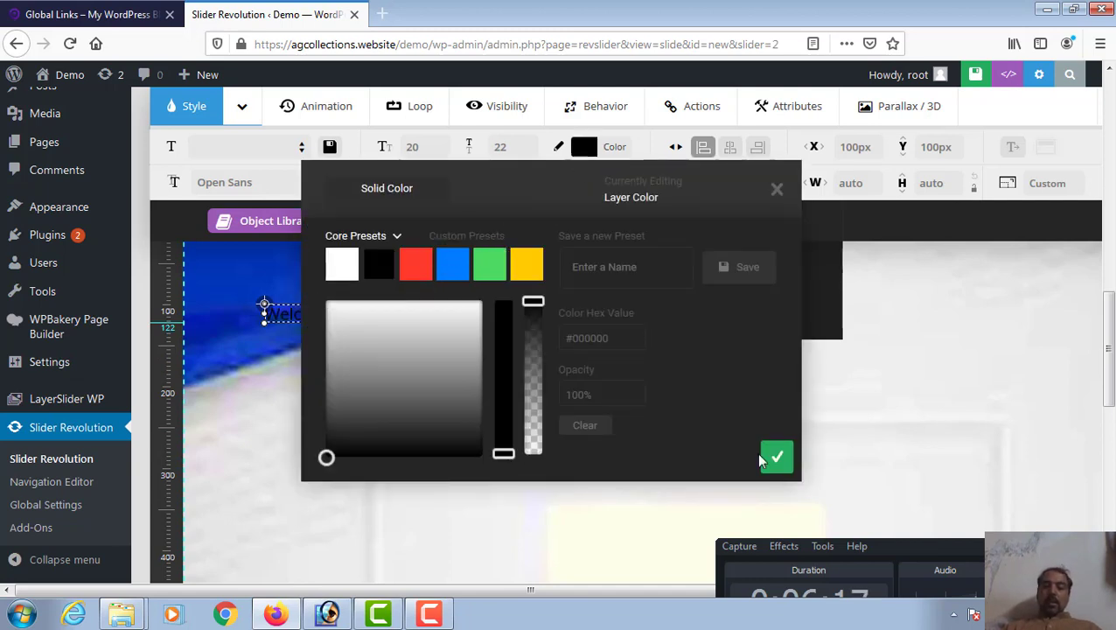
{"action": "left_click", "coordinate": [776, 461]}
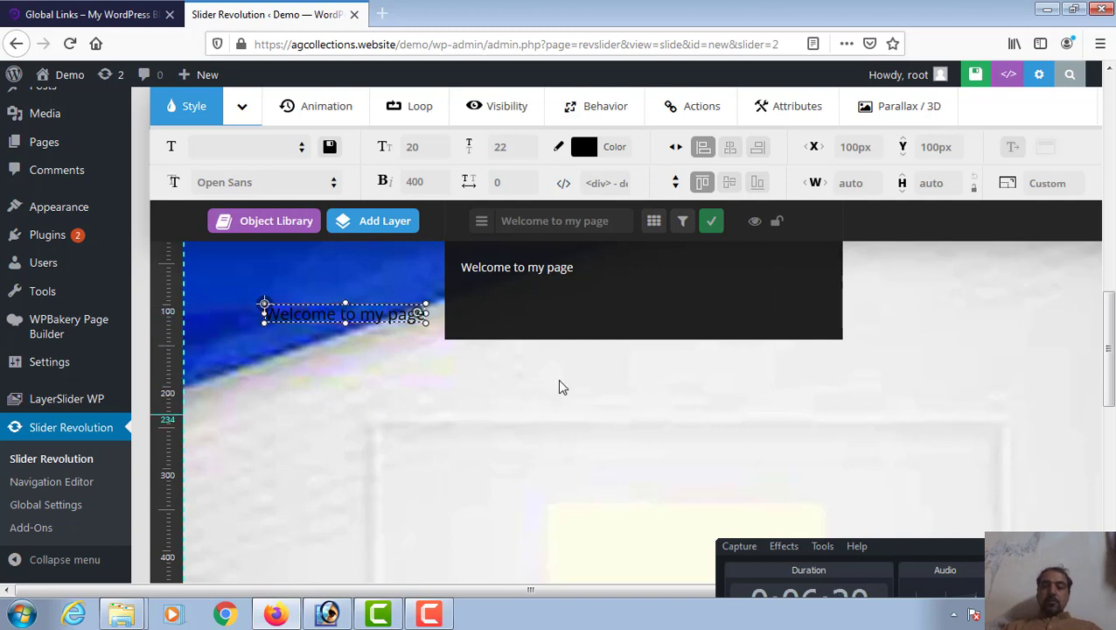
{"action": "left_click", "coordinate": [574, 293]}
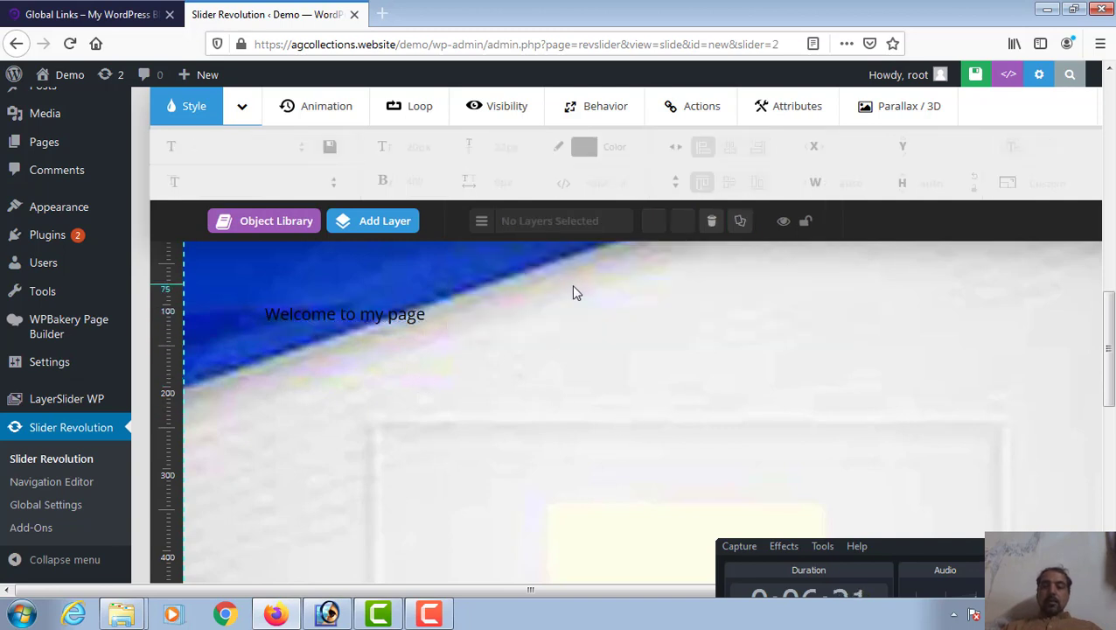
- Center the welcome text horizontally and vertically on the slide, then move it up to about X -28 px, Y -165 px
{"action": "left_click", "coordinate": [361, 323]}
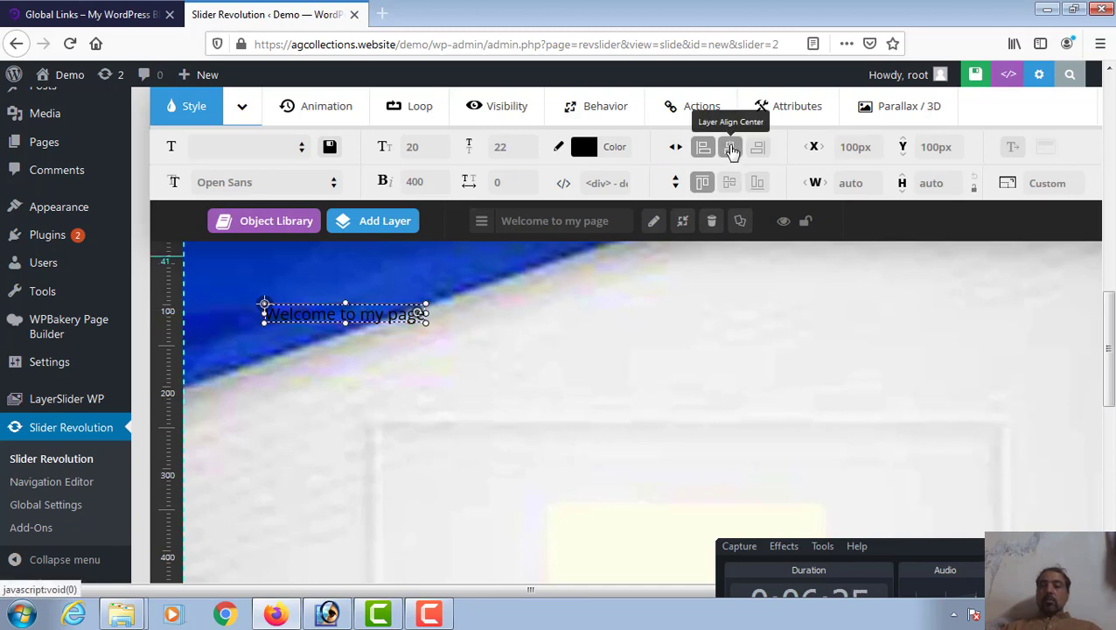
{"action": "left_click", "coordinate": [734, 150]}
{"action": "left_click", "coordinate": [730, 182]}
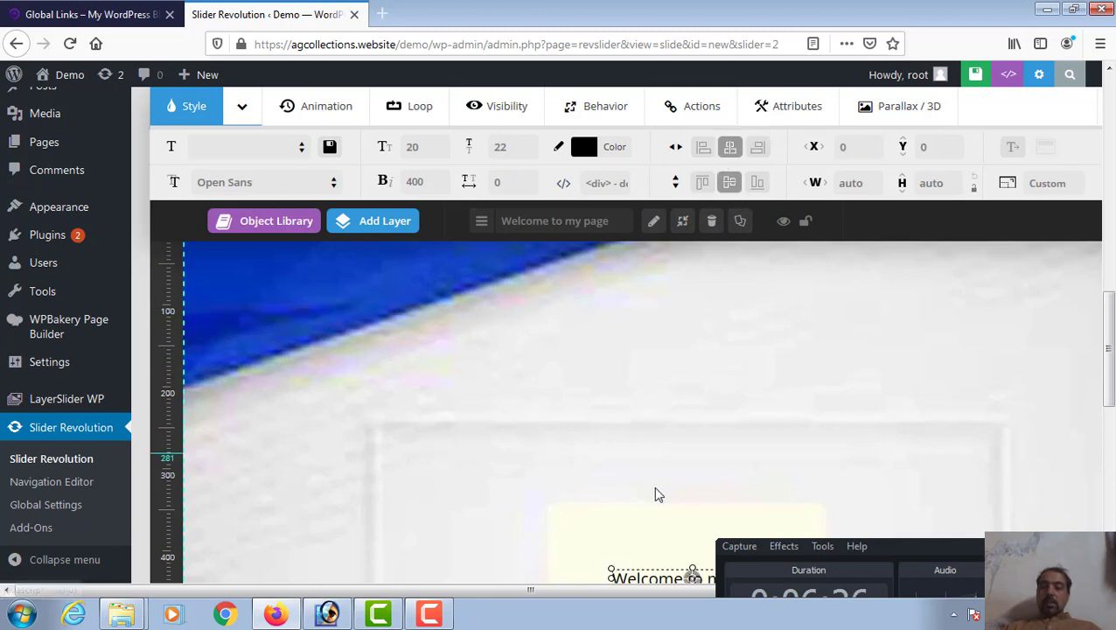
{"action": "left_click_drag", "start_coordinate": [671, 577], "coordinate": [671, 394]}
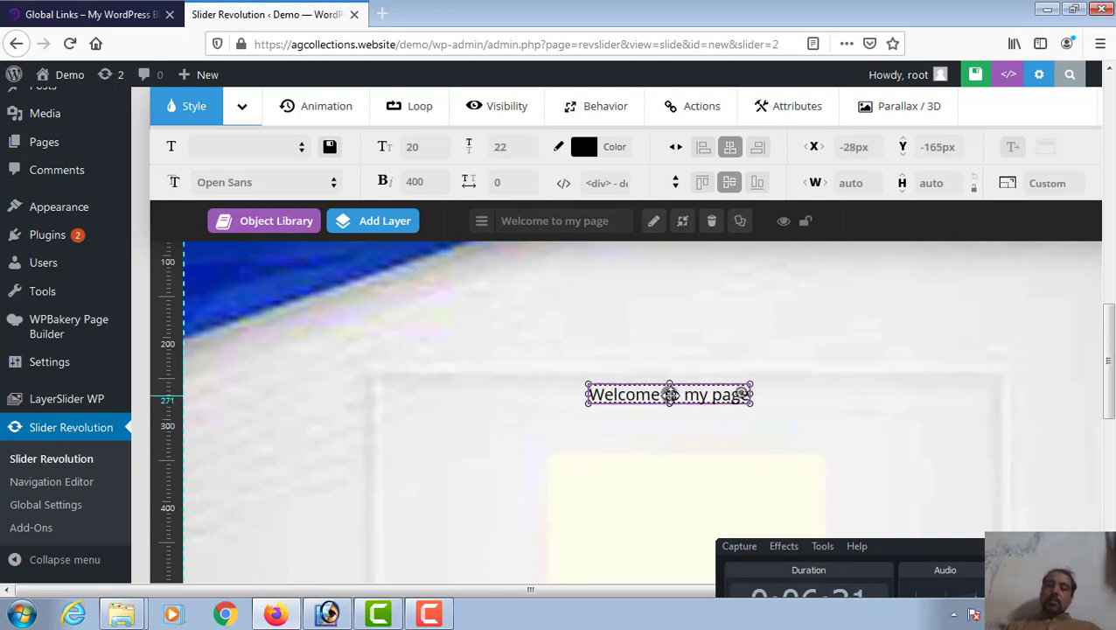
{"action": "left_click", "coordinate": [822, 546]}
{"action": "left_click", "coordinate": [796, 530]}
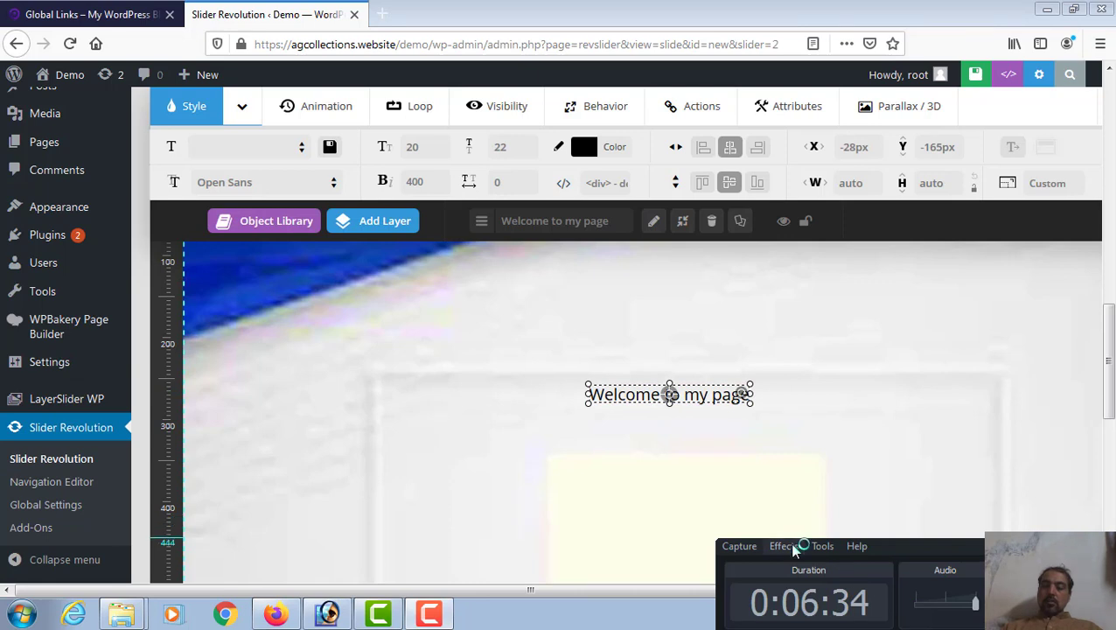
{"action": "left_click", "coordinate": [784, 546]}
{"action": "left_click", "coordinate": [977, 553]}
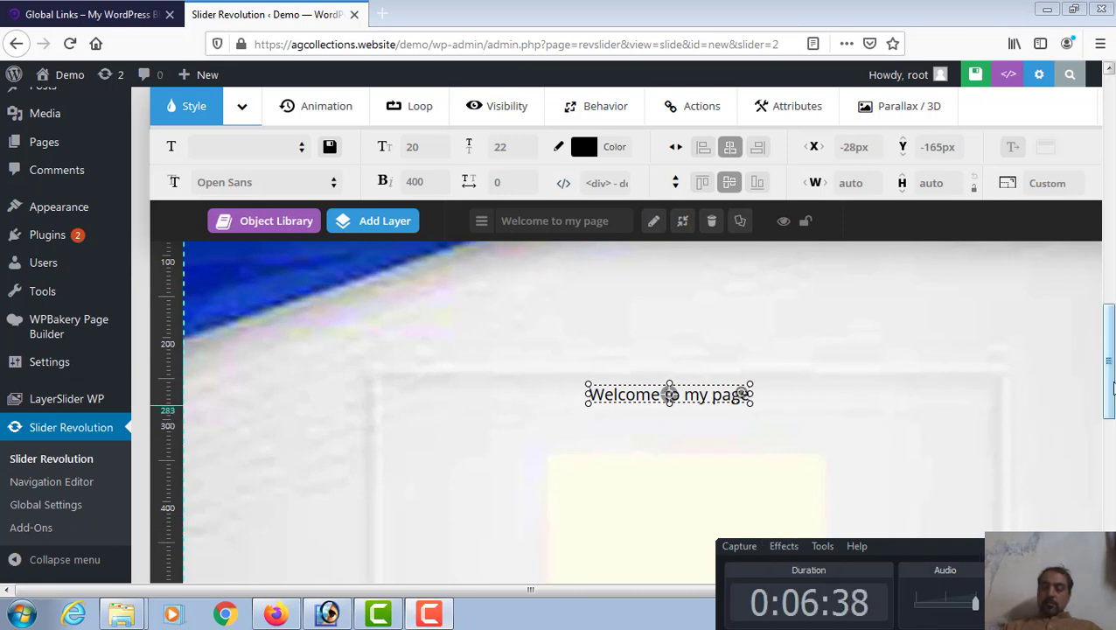
{"action": "scroll", "coordinate": [1105, 412], "scroll_direction": "down", "scroll_amount": 3}
{"action": "left_click_drag", "start_coordinate": [1088, 561], "coordinate": [1022, 523]}
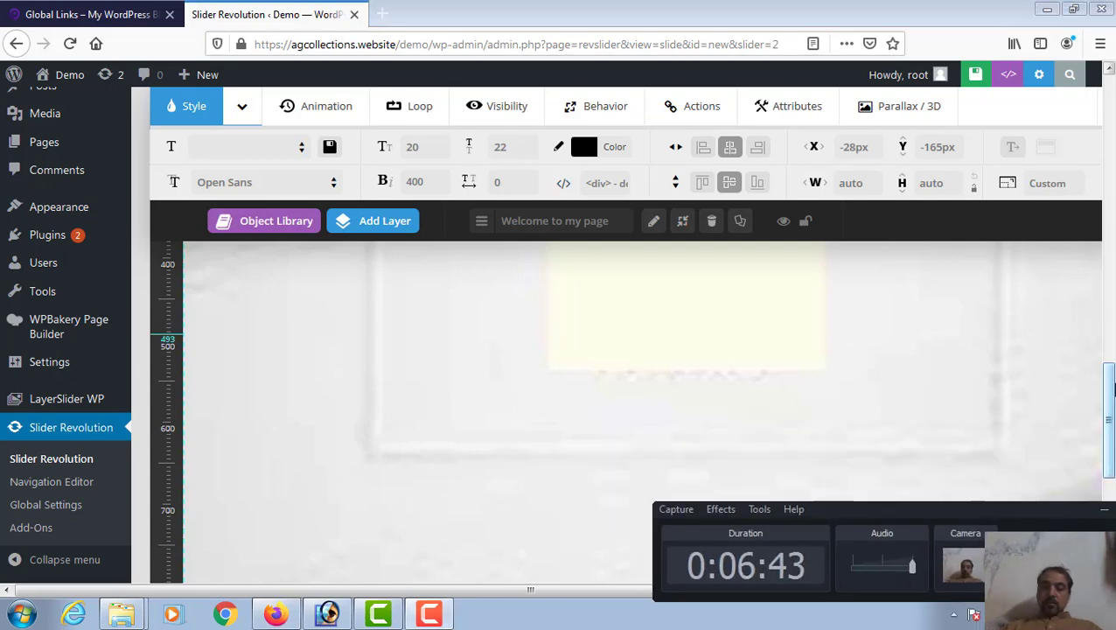
{"action": "left_click_drag", "start_coordinate": [1110, 418], "coordinate": [1110, 348]}
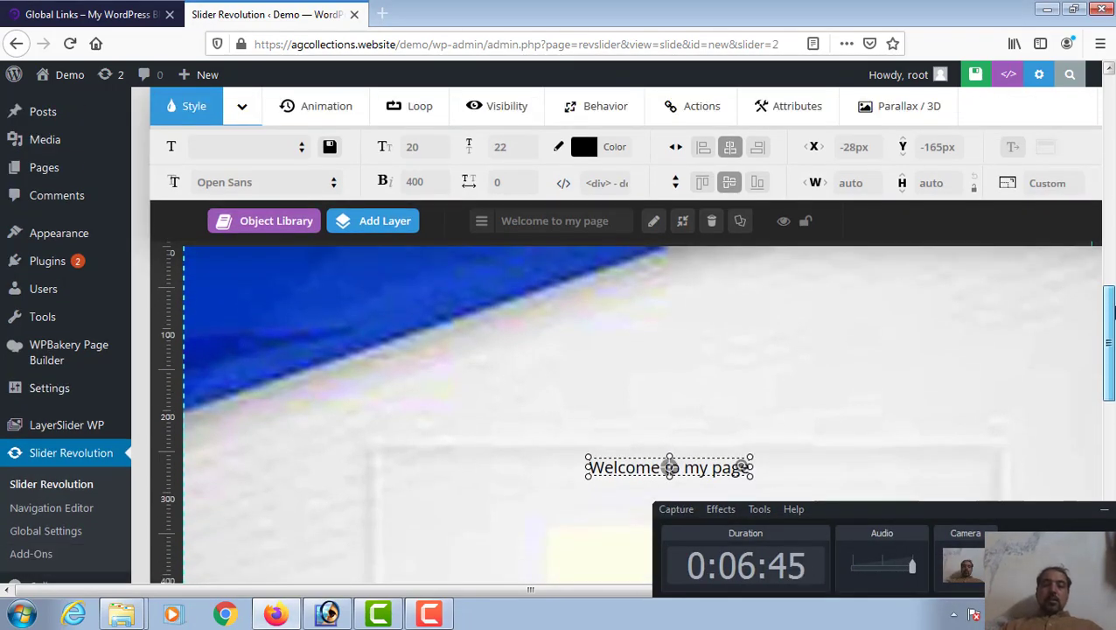
- Set the welcome text's font family to Montserrat and its font weight to 700
{"action": "left_click", "coordinate": [291, 183]}
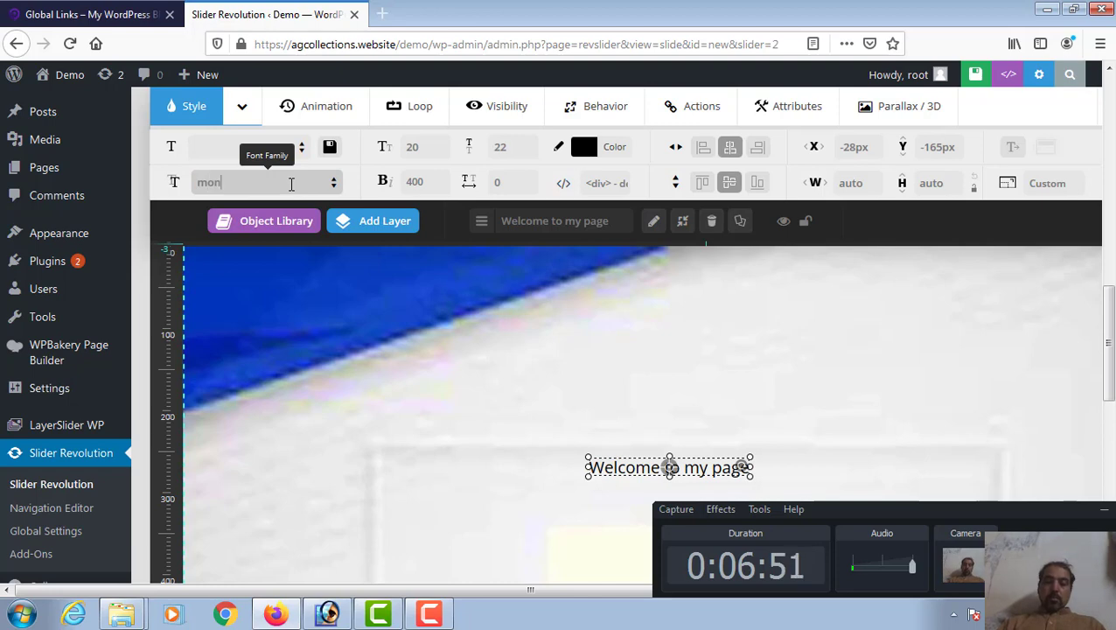
{"action": "type", "text": "t"}
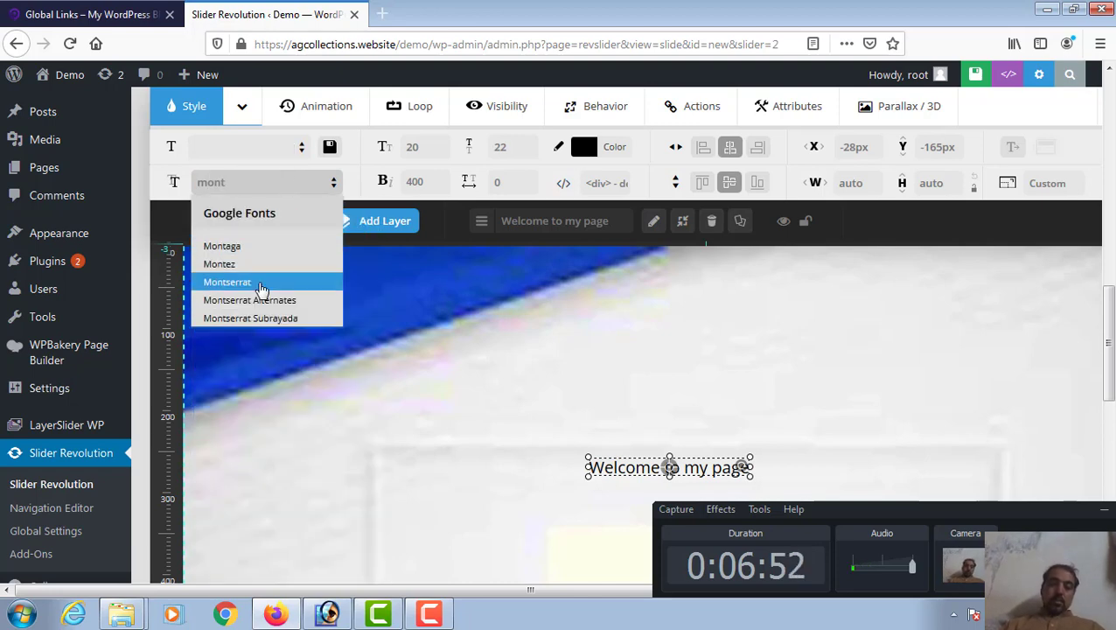
{"action": "left_click", "coordinate": [261, 283]}
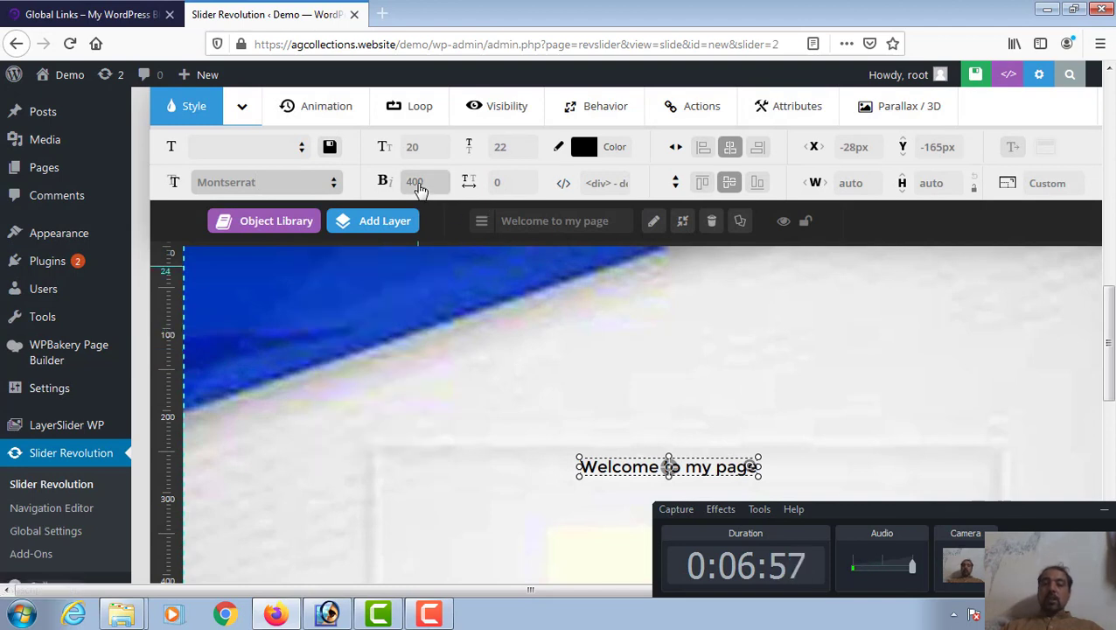
{"action": "left_click", "coordinate": [427, 186]}
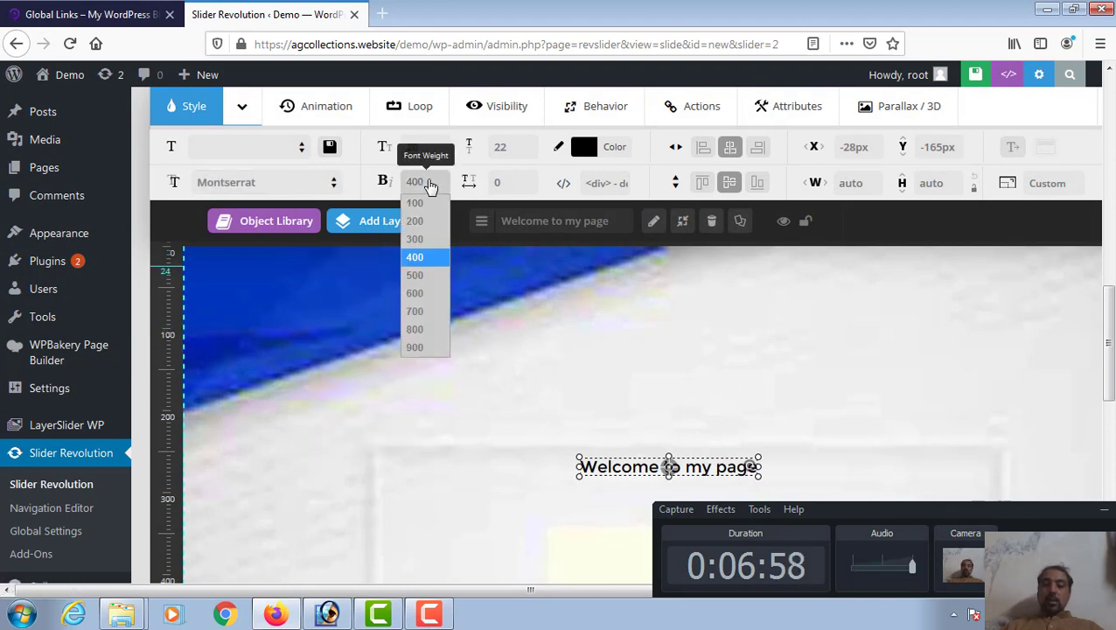
{"action": "left_click", "coordinate": [417, 311]}
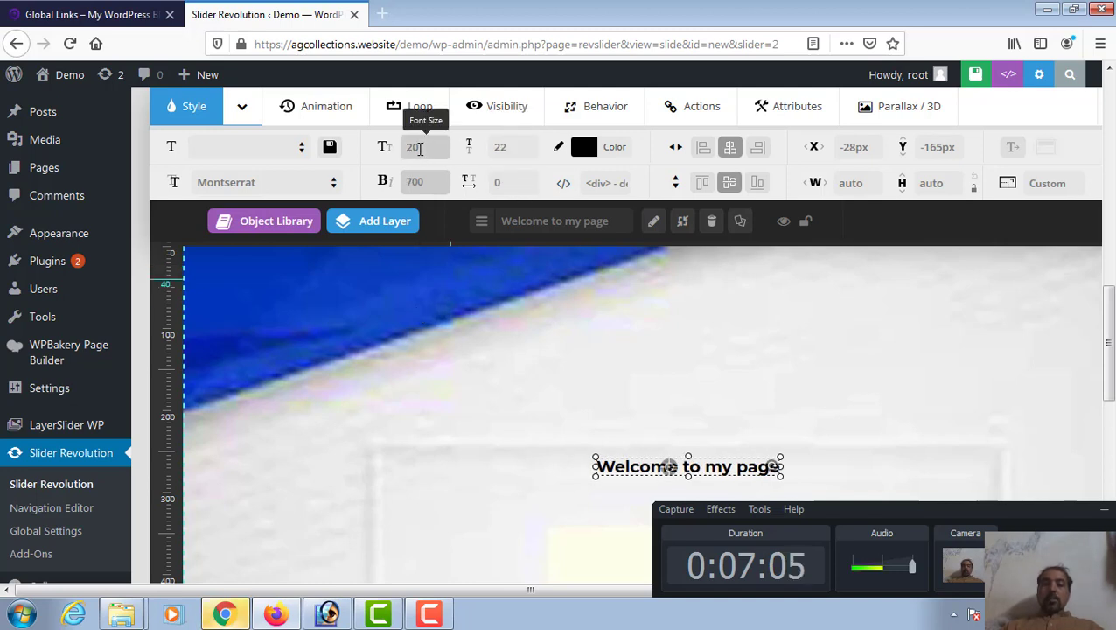
- Set the welcome text's font size and line height to 62 px, and move it up to about X -81 px, Y -248 px
{"action": "left_click", "coordinate": [420, 149]}
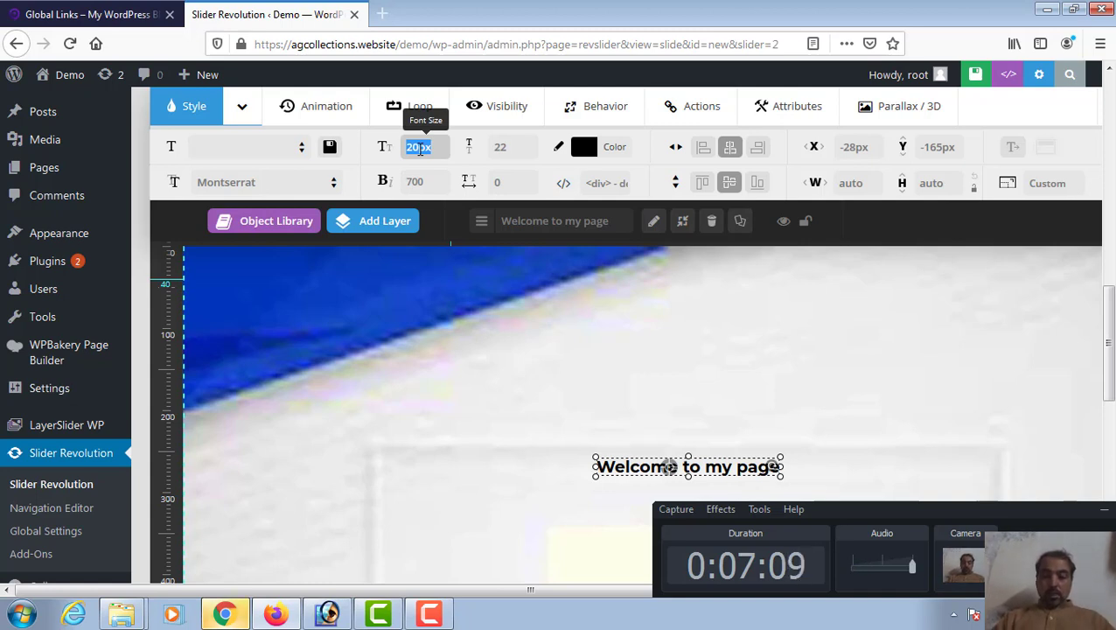
{"action": "type", "text": "62"}
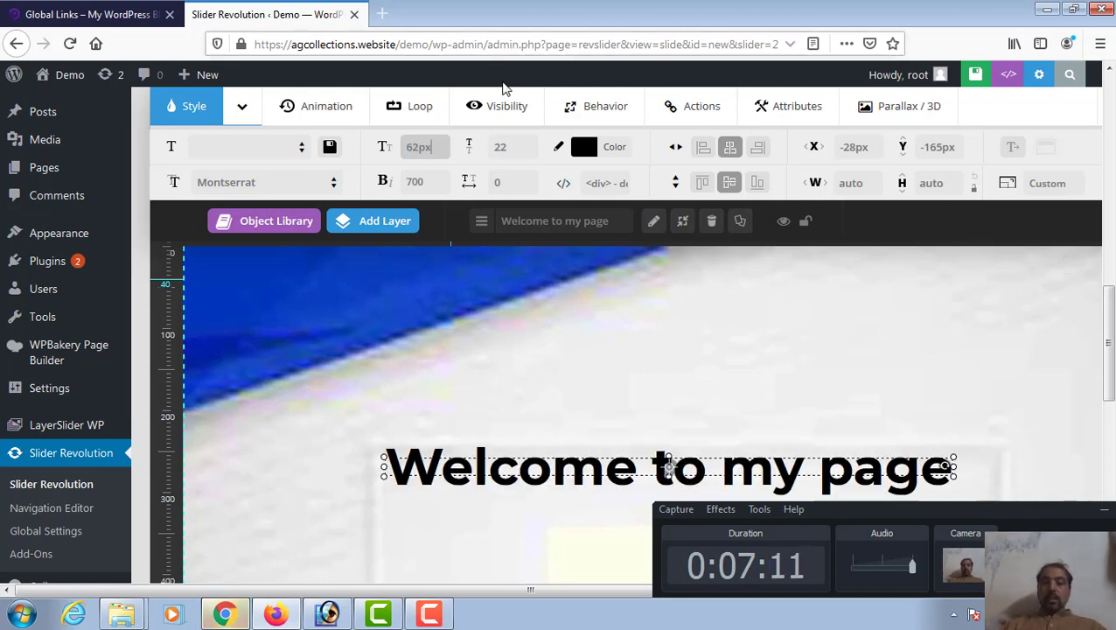
{"action": "left_click", "coordinate": [514, 146]}
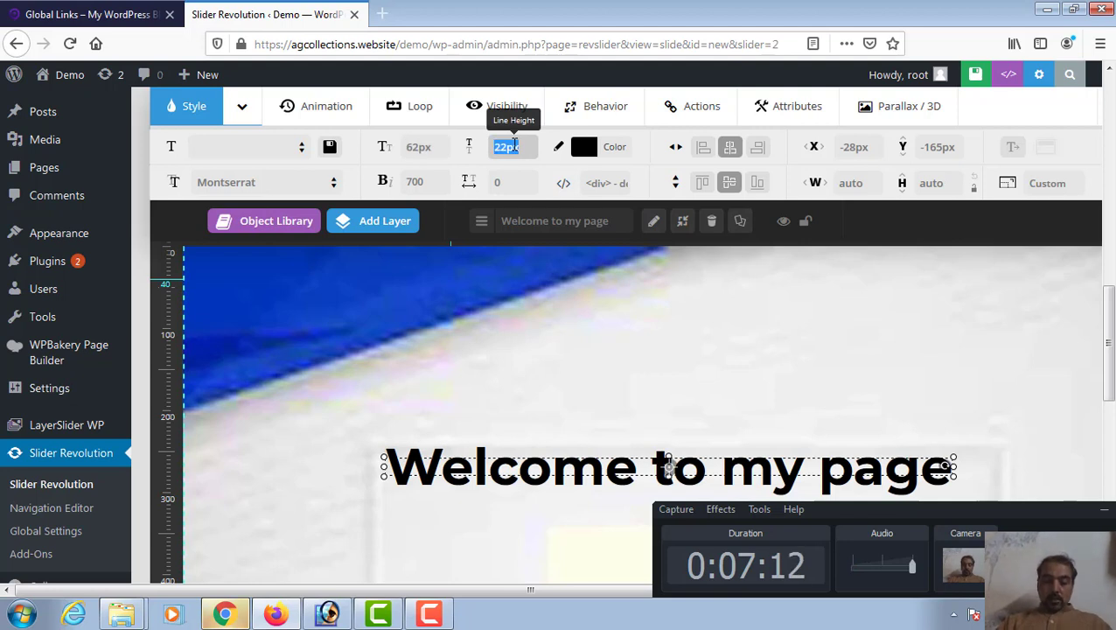
{"action": "type", "text": "62"}
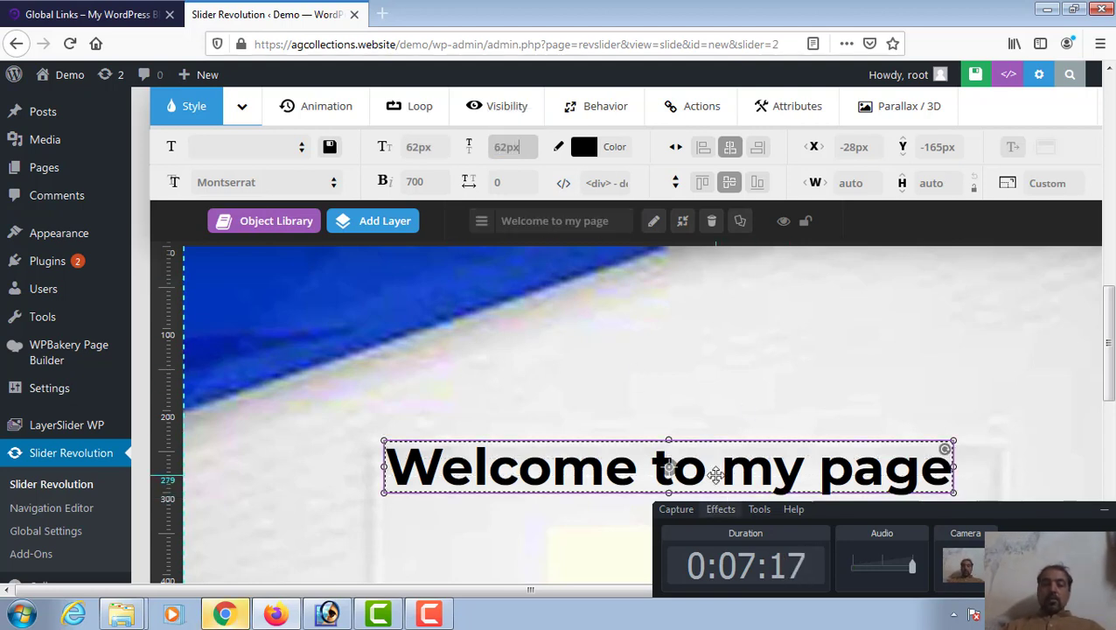
{"action": "left_click_drag", "start_coordinate": [694, 450], "coordinate": [642, 404]}
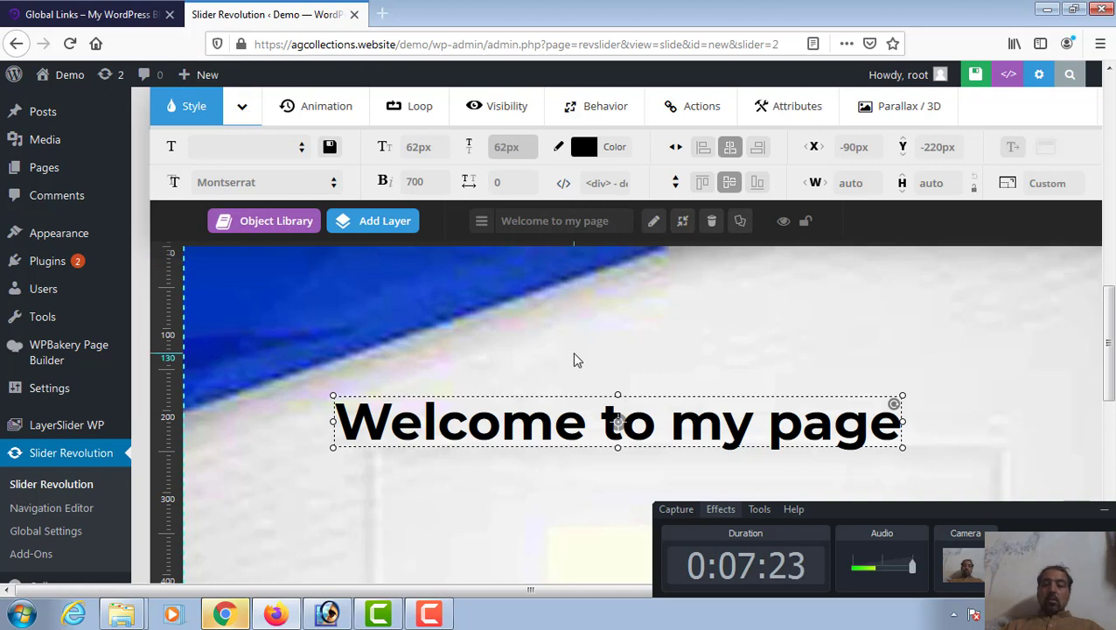
{"action": "left_click_drag", "start_coordinate": [616, 423], "coordinate": [623, 399]}
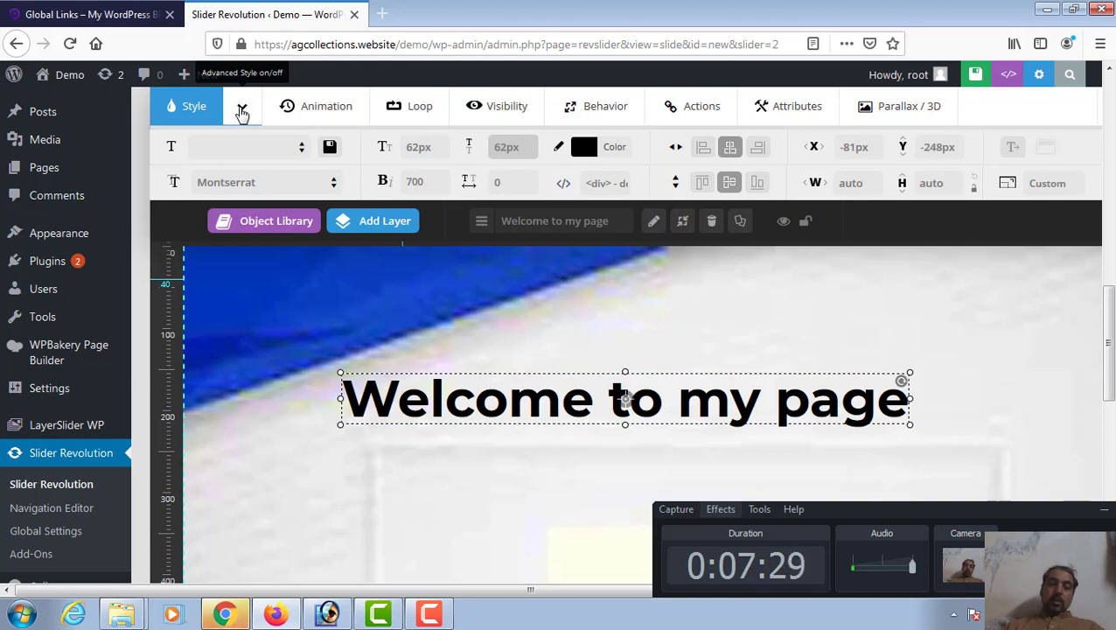
- Try italic style with underline and overline decoration on the welcome text, and return the font decoration to none
{"action": "left_click", "coordinate": [242, 112]}
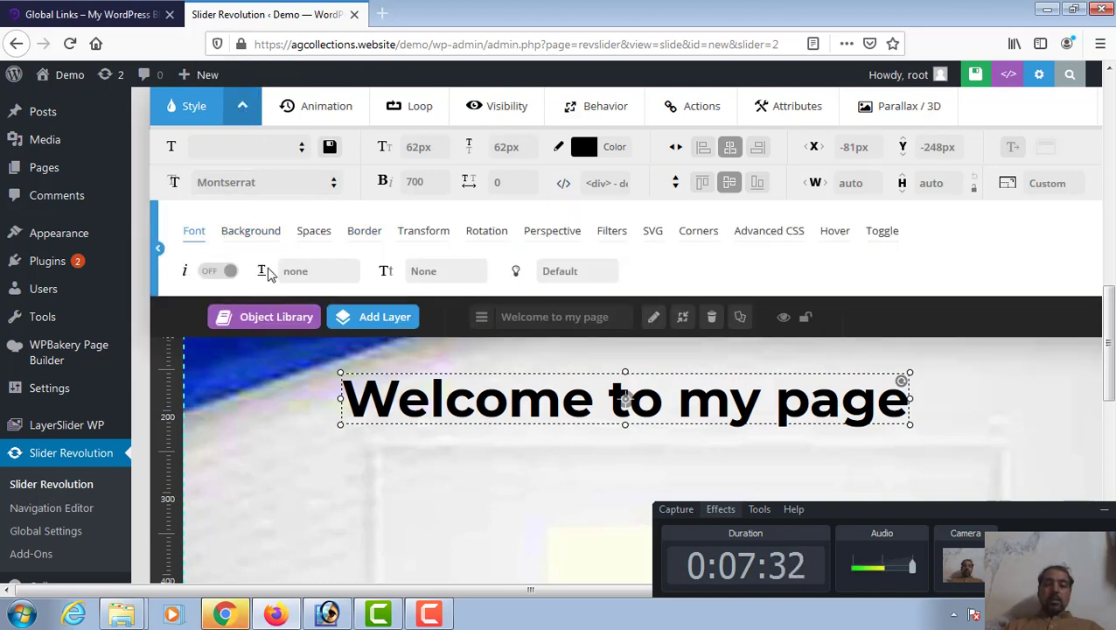
{"action": "left_click", "coordinate": [219, 272]}
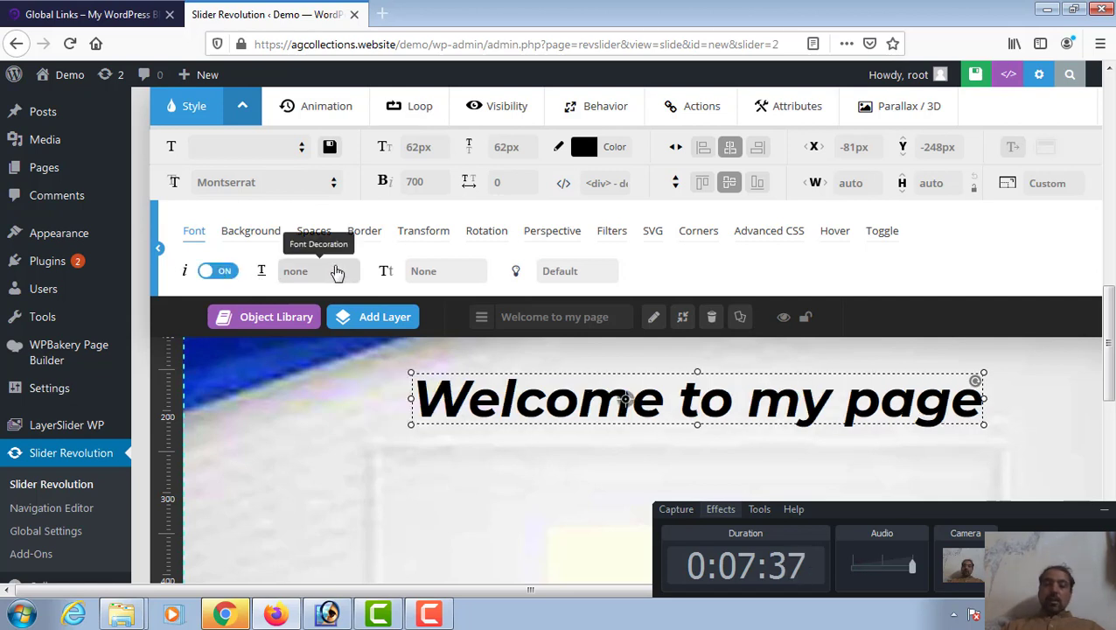
{"action": "left_click", "coordinate": [420, 275]}
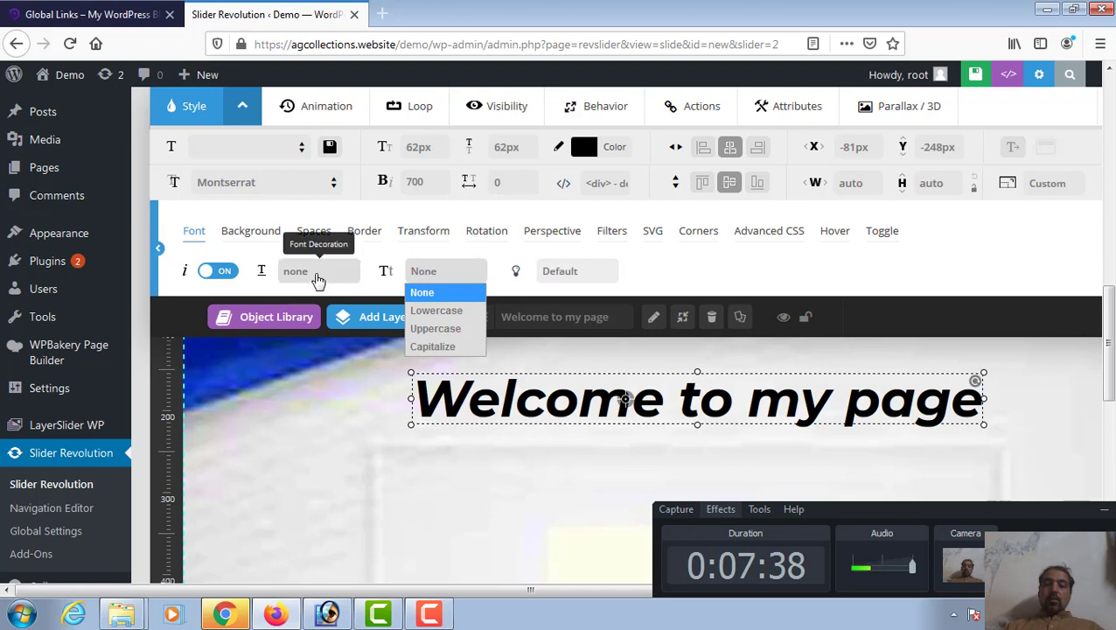
{"action": "left_click", "coordinate": [317, 278]}
{"action": "left_click", "coordinate": [316, 311]}
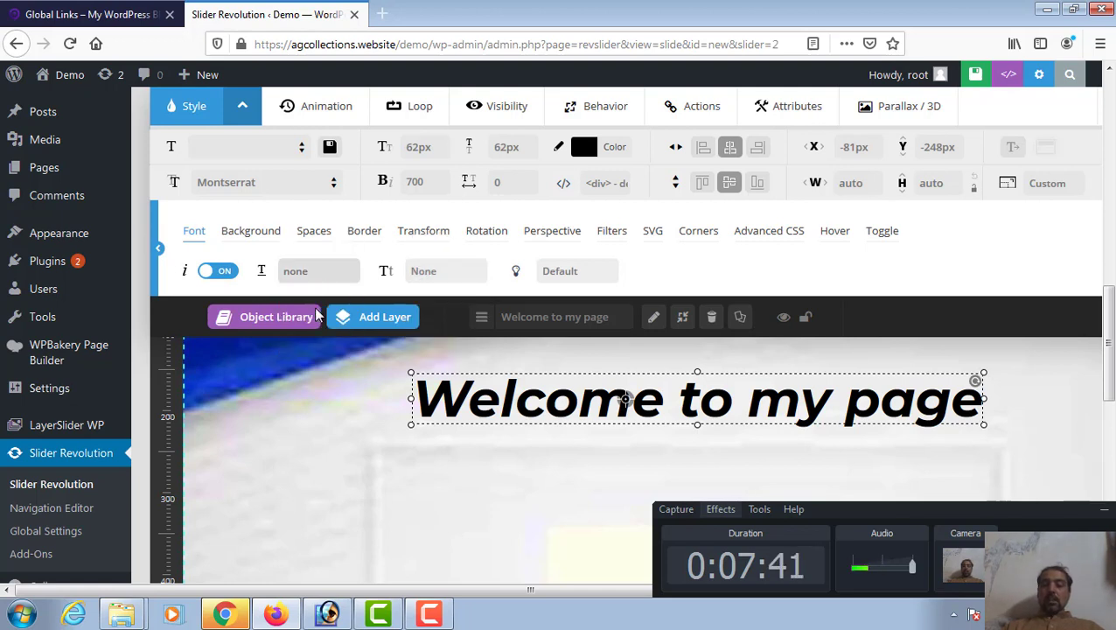
{"action": "left_click", "coordinate": [302, 274]}
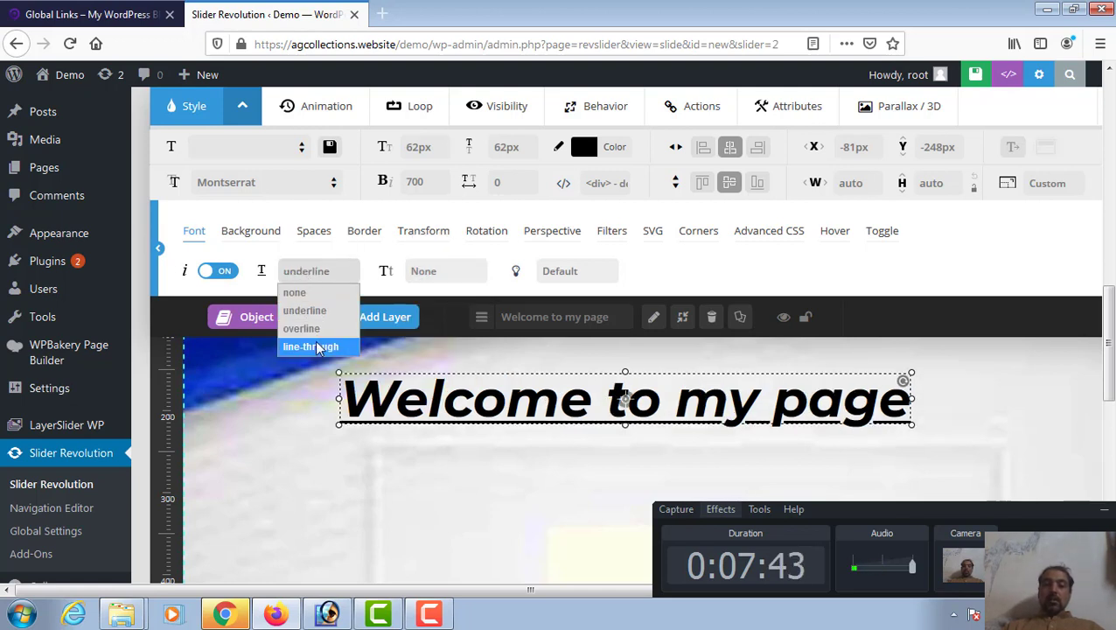
{"action": "key", "text": "Escape"}
{"action": "key", "text": "Down"}
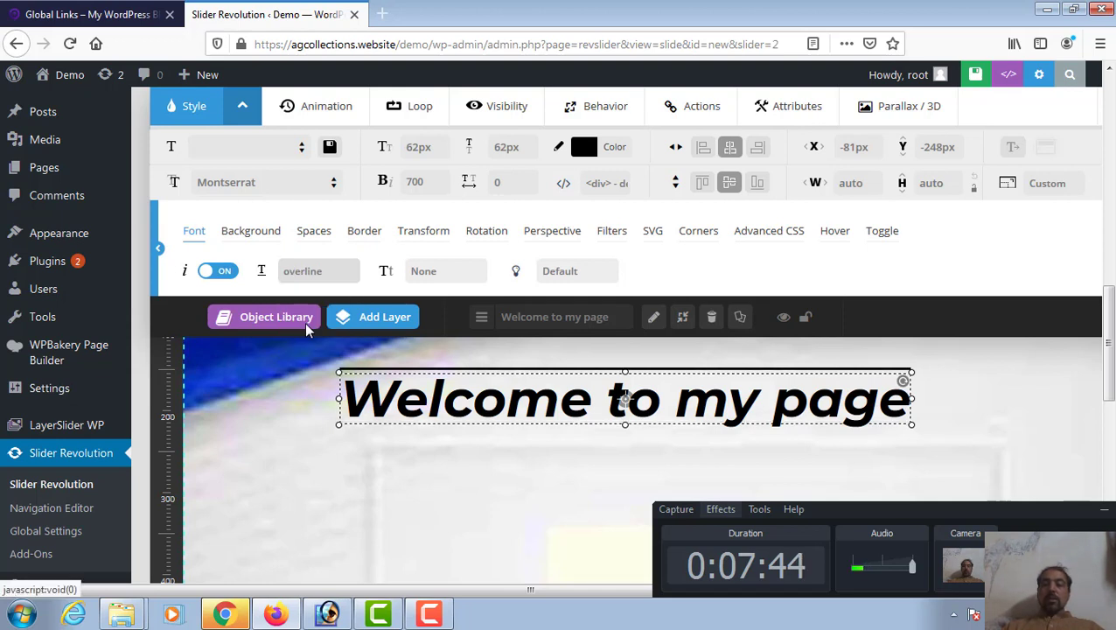
{"action": "left_click", "coordinate": [325, 273]}
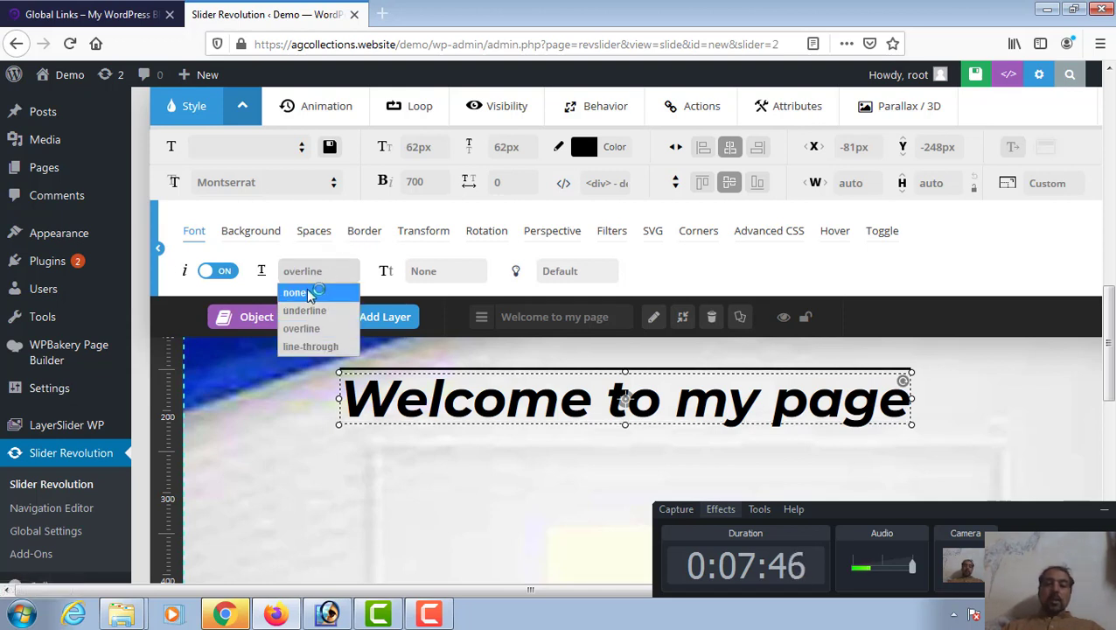
{"action": "left_click", "coordinate": [297, 292]}
- Set the welcome text's text transform to Uppercase and turn its italic style off
{"action": "left_click", "coordinate": [451, 273]}
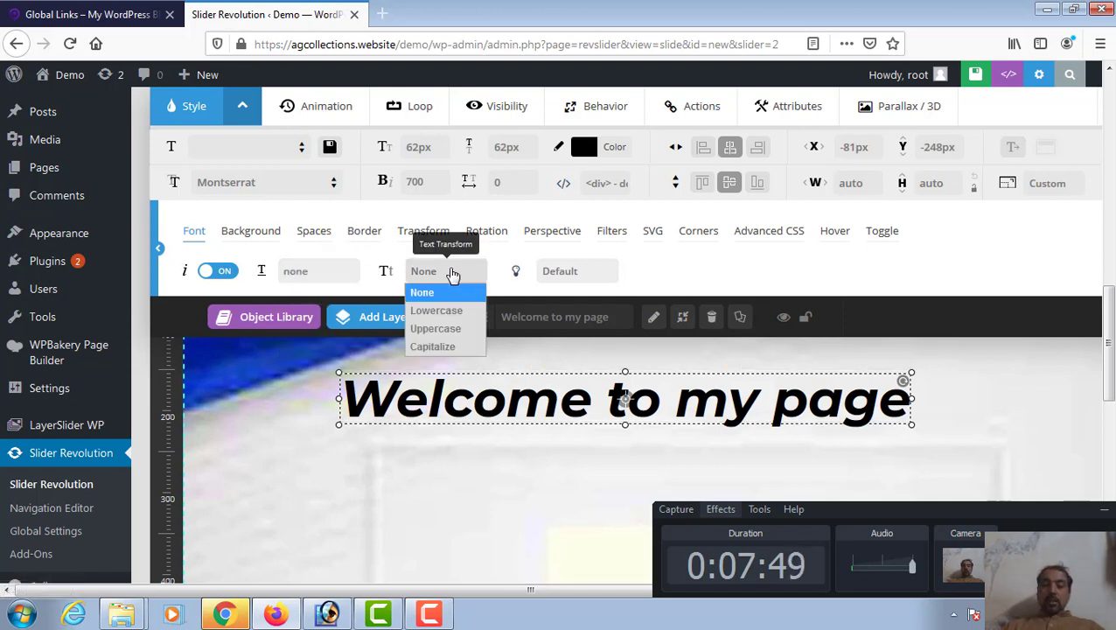
{"action": "left_click", "coordinate": [448, 329]}
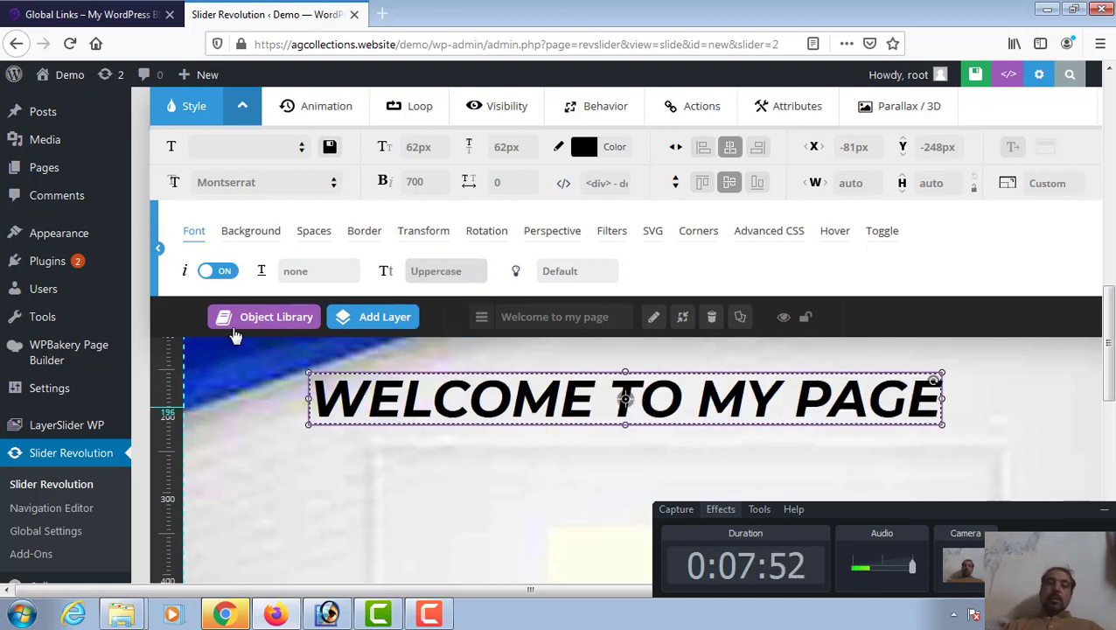
{"action": "left_click", "coordinate": [219, 273]}
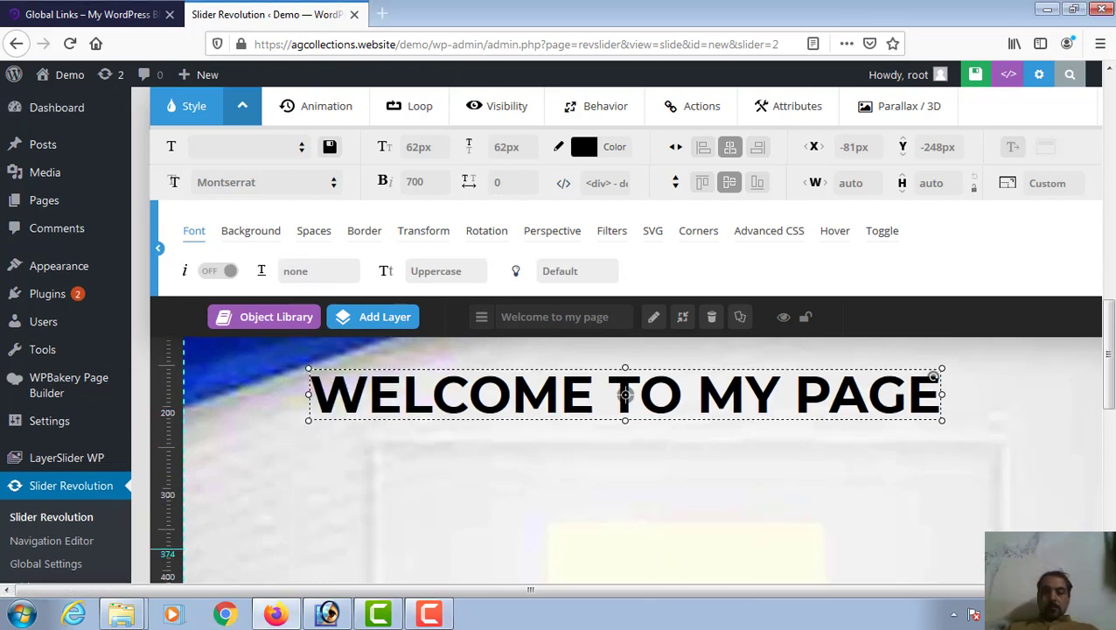
{"action": "left_click", "coordinate": [451, 618]}
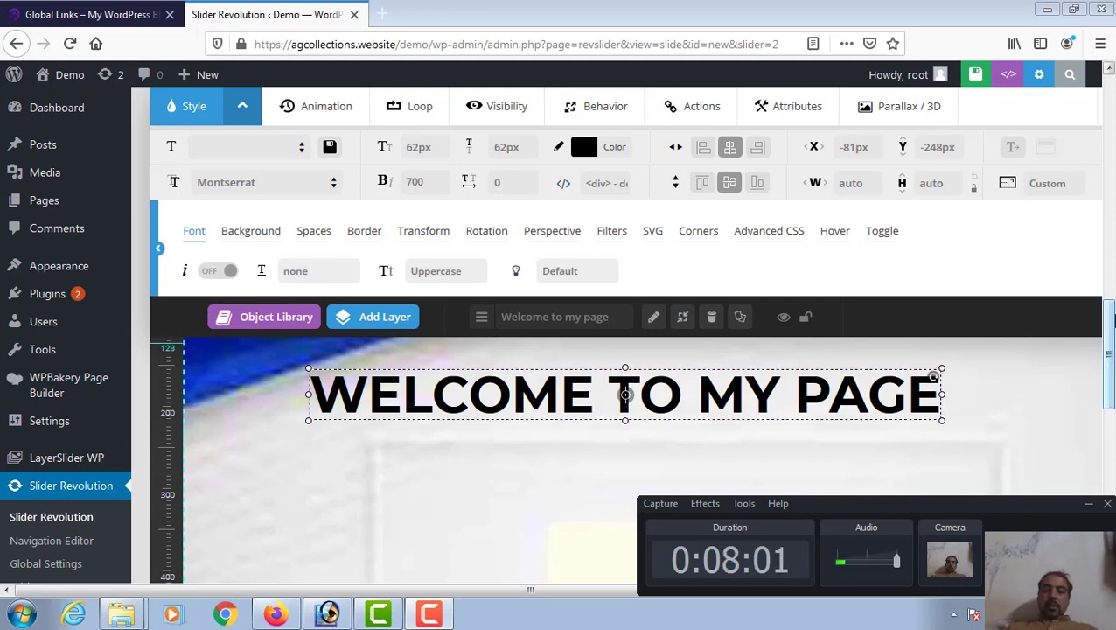
- Give the welcome text a solid background in the green core preset, #4cd964, at 78% opacity
{"action": "scroll", "coordinate": [1108, 359], "scroll_direction": "down", "scroll_amount": 1}
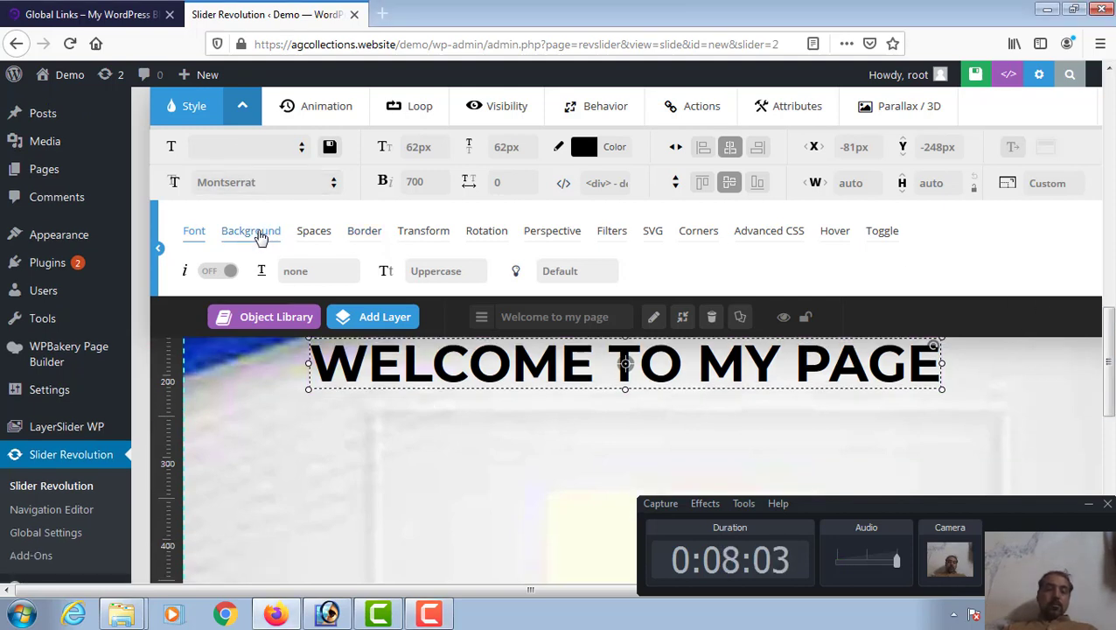
{"action": "left_click", "coordinate": [254, 231]}
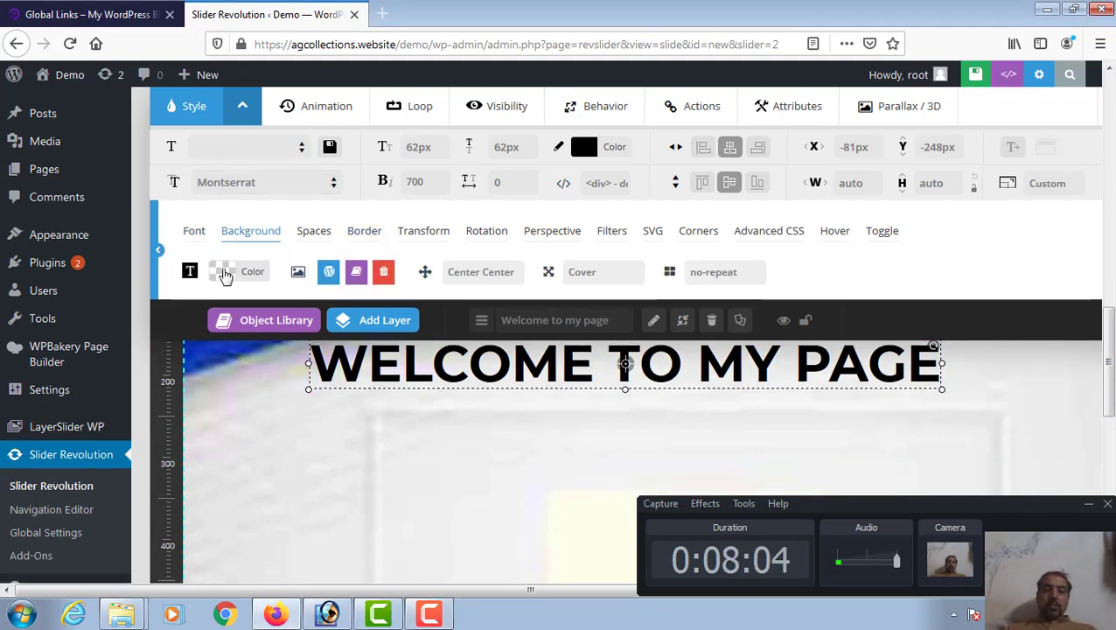
{"action": "left_click", "coordinate": [223, 273]}
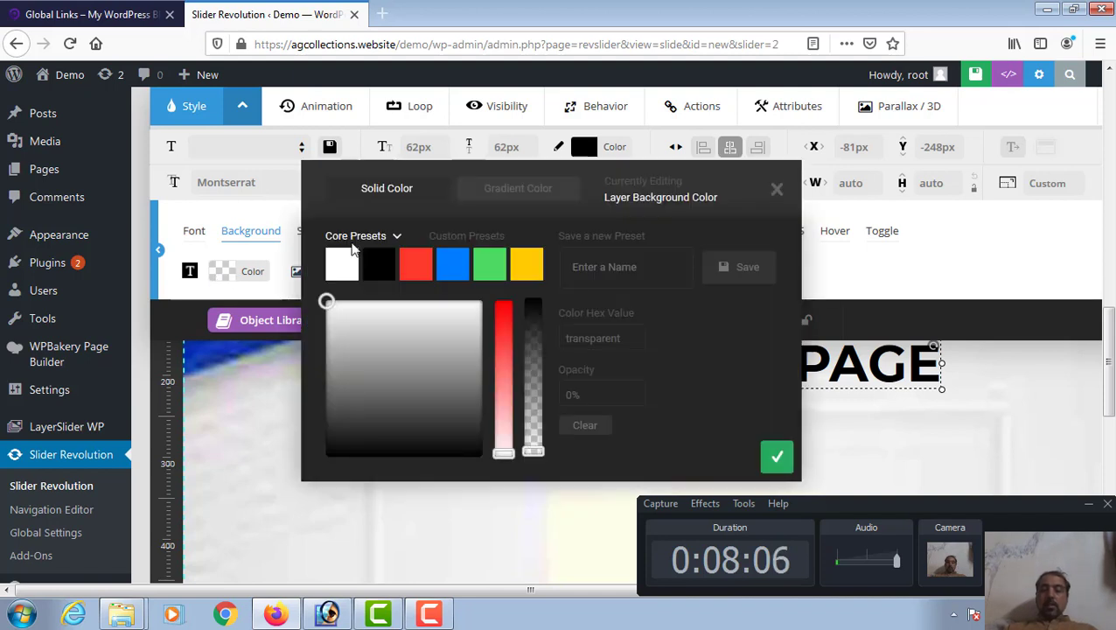
{"action": "left_click", "coordinate": [495, 270]}
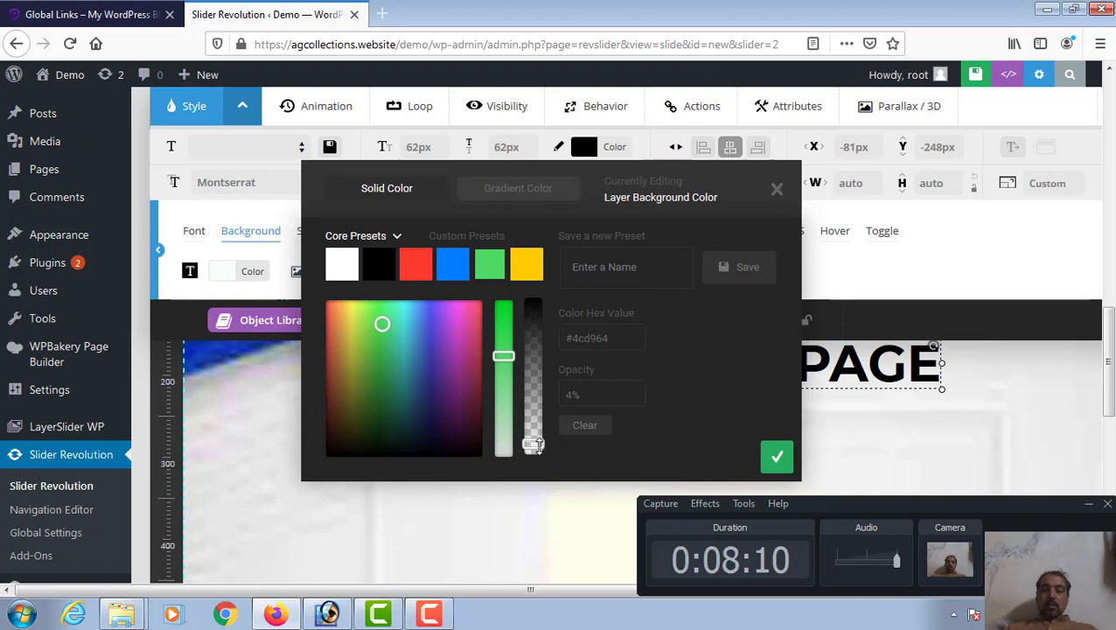
{"action": "left_click_drag", "start_coordinate": [532, 445], "coordinate": [527, 340]}
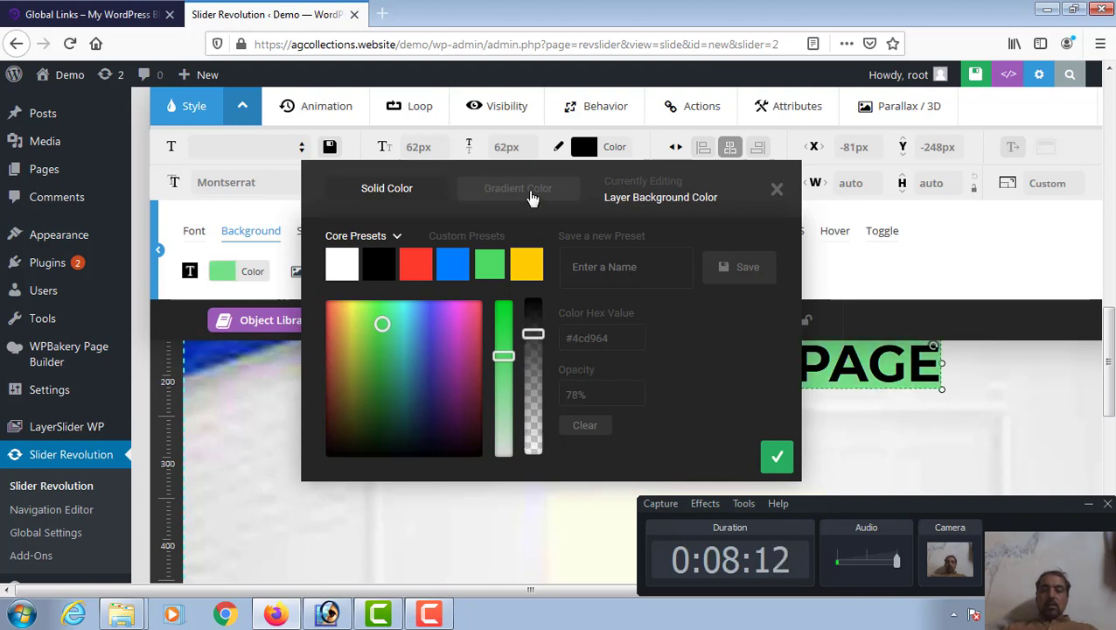
{"action": "left_click", "coordinate": [777, 457]}
{"action": "mouse_move", "coordinate": [1108, 367]}
{"action": "left_mouse_down"}
{"action": "mouse_move", "coordinate": [1108, 338]}
{"action": "mouse_move", "coordinate": [1109, 347]}
{"action": "left_mouse_up"}
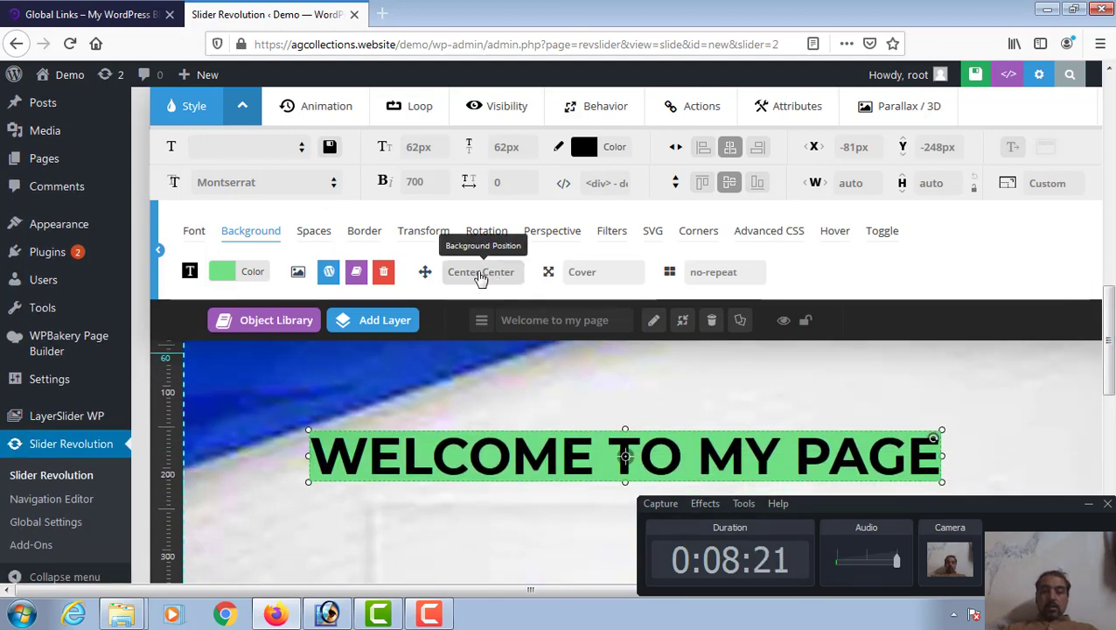
{"action": "left_click", "coordinate": [480, 277]}
{"action": "left_click", "coordinate": [481, 276]}
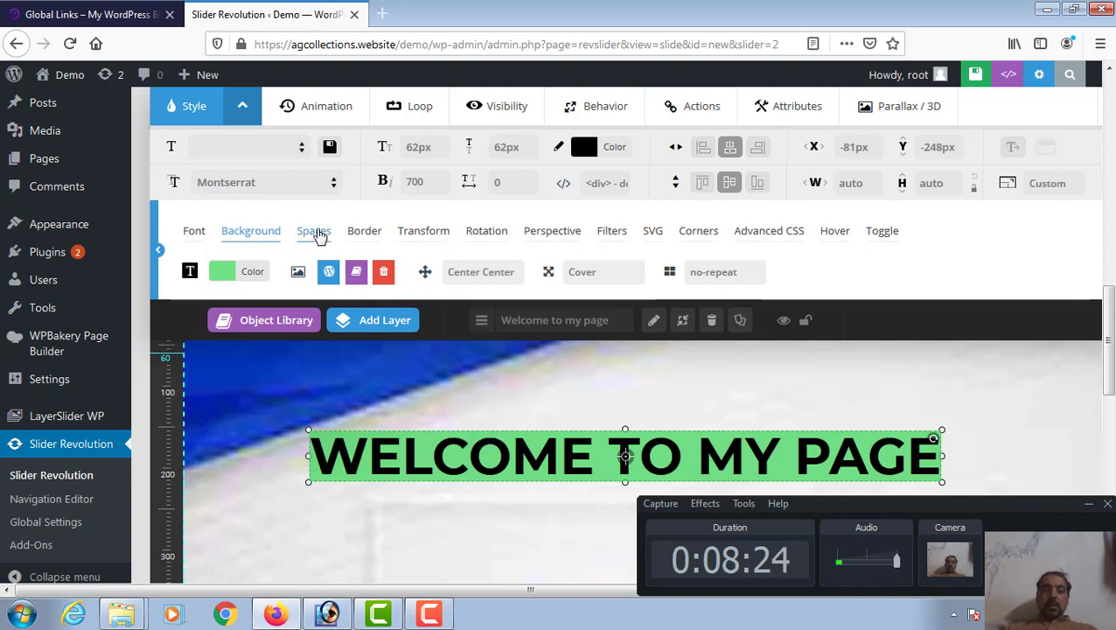
- Set the welcome text's padding to 10 px on all four sides
{"action": "left_click", "coordinate": [317, 232]}
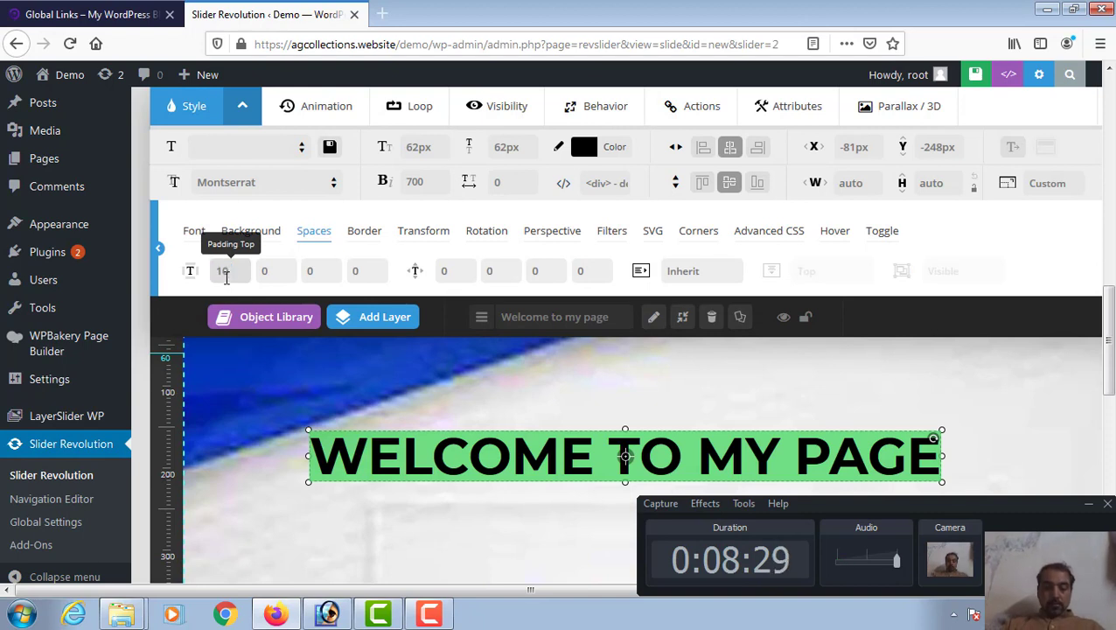
{"action": "key", "text": "Tab"}
{"action": "type", "text": "10"}
{"action": "key", "text": "Tab"}
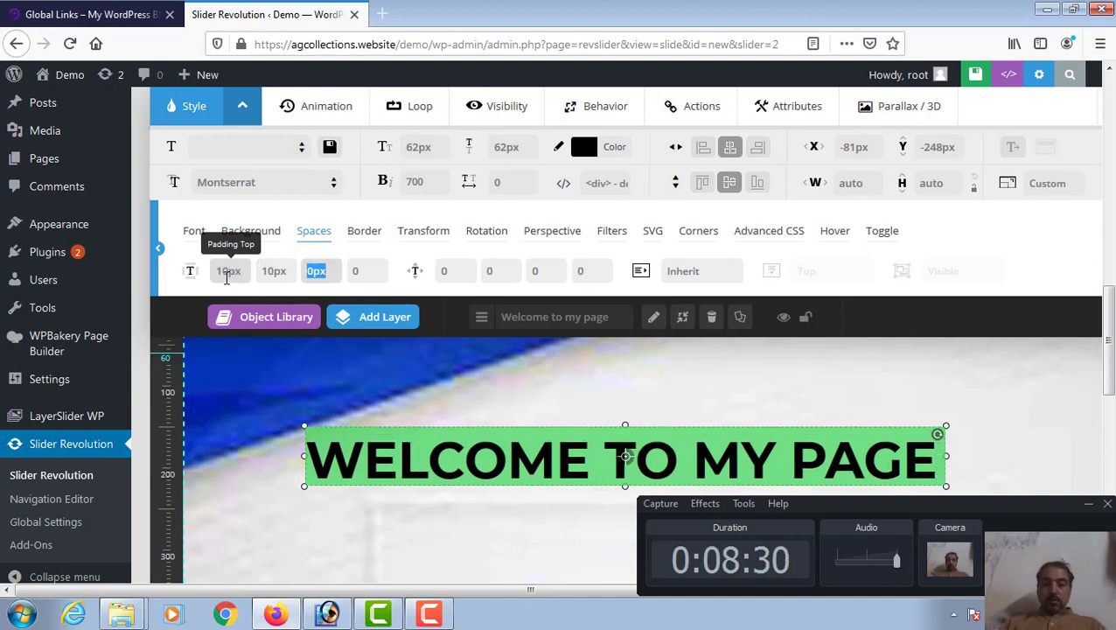
{"action": "key", "text": "Tab"}
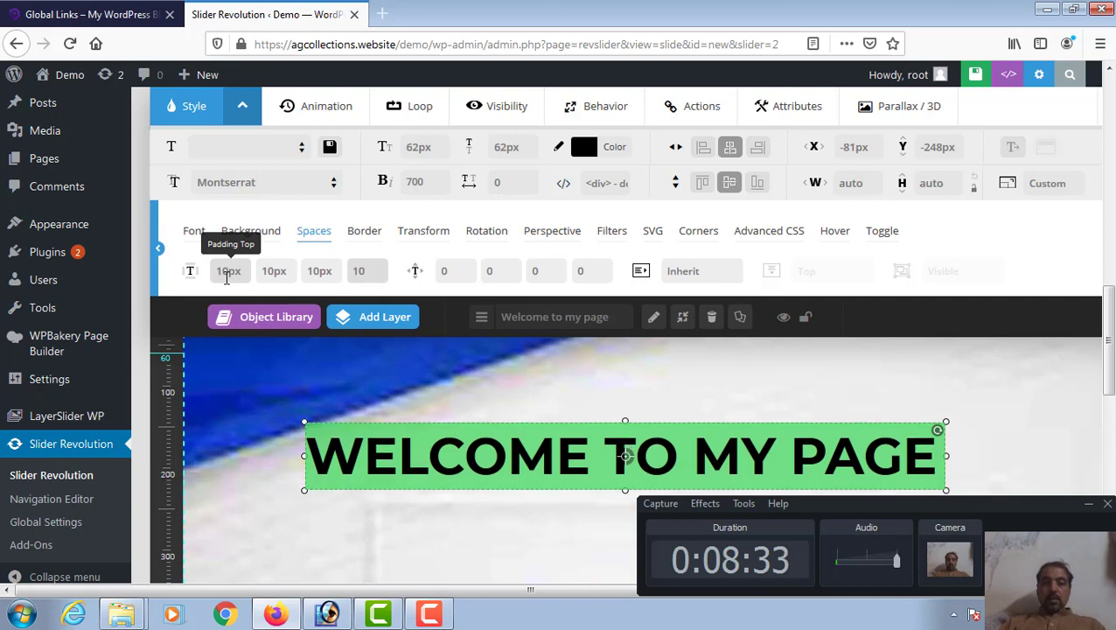
{"action": "type", "text": "10"}
{"action": "key", "text": "Return"}
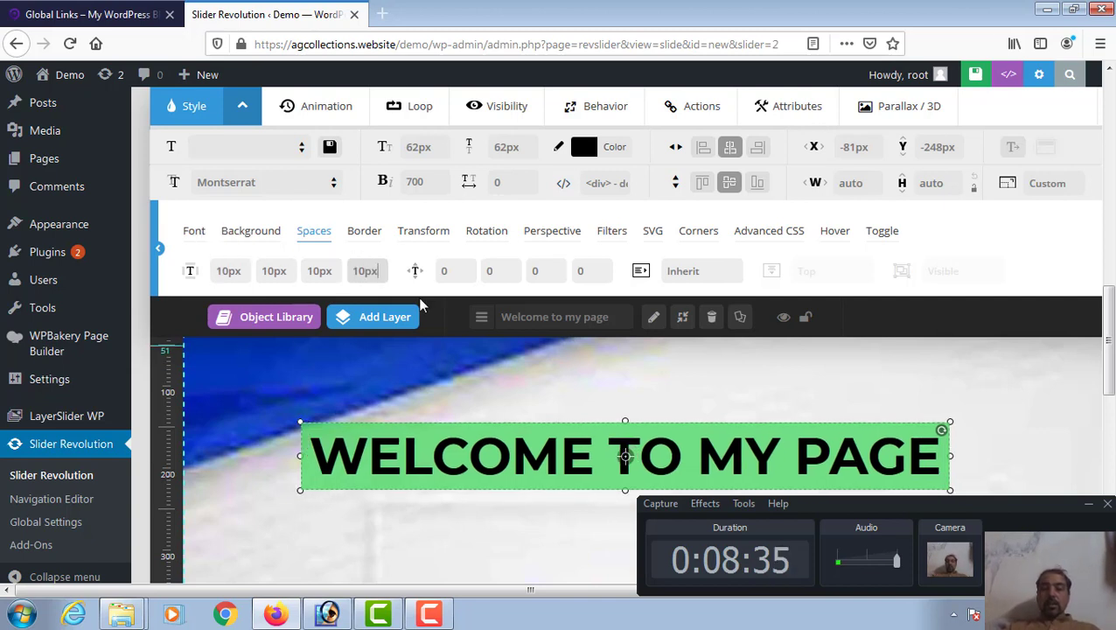
- Set the welcome text's border radius to 10 px on all four corners
{"action": "left_click", "coordinate": [366, 245]}
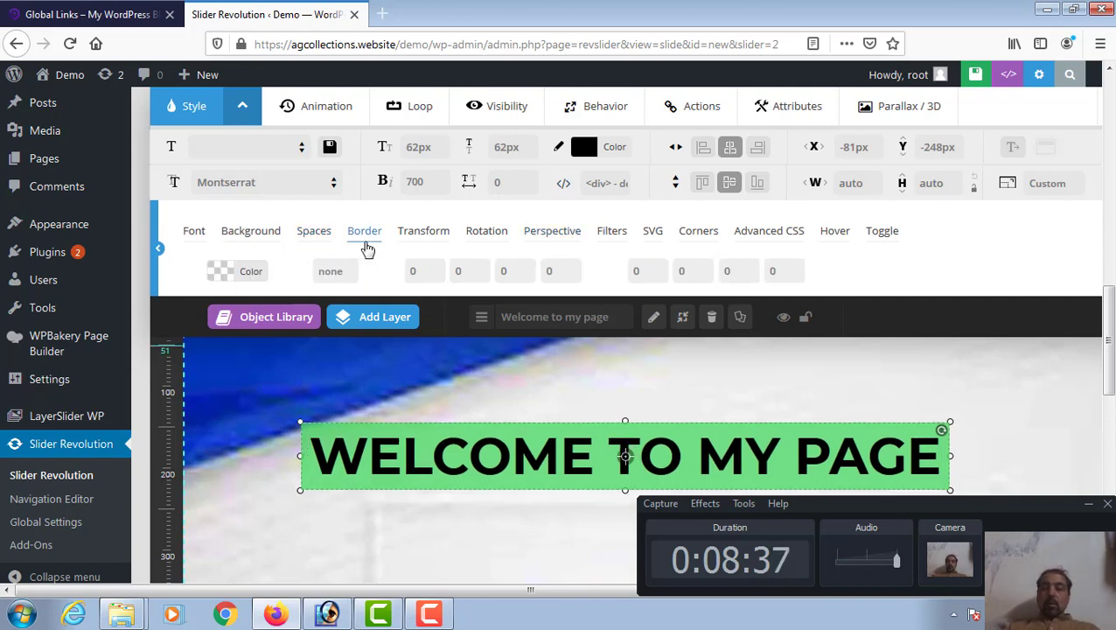
{"action": "left_click", "coordinate": [643, 273]}
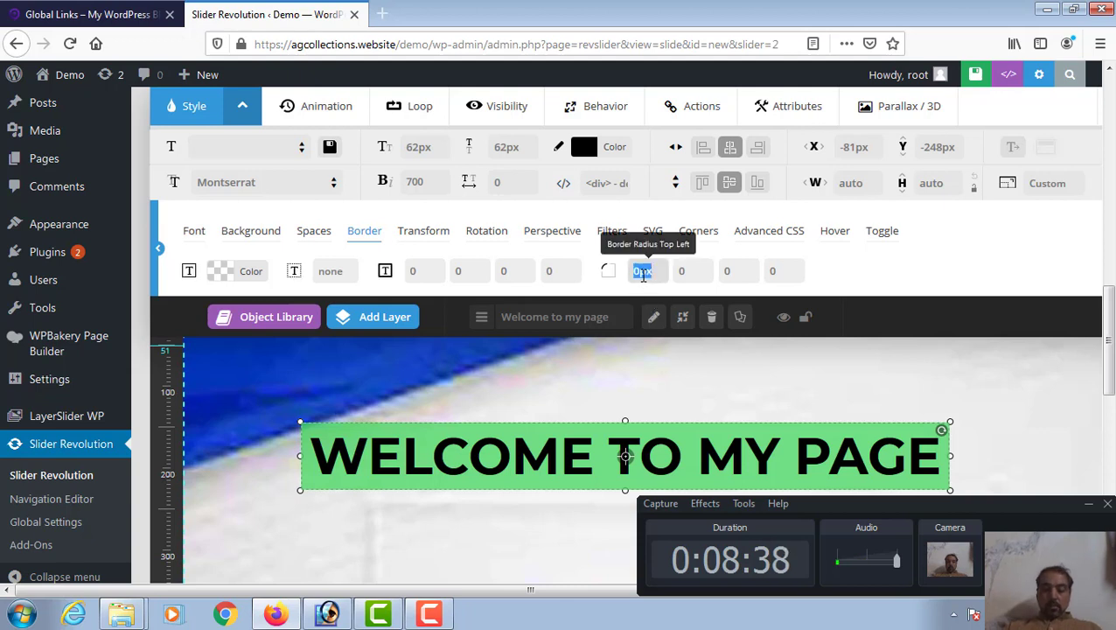
{"action": "type", "text": "10"}
{"action": "key", "text": "Tab"}
{"action": "type", "text": "10"}
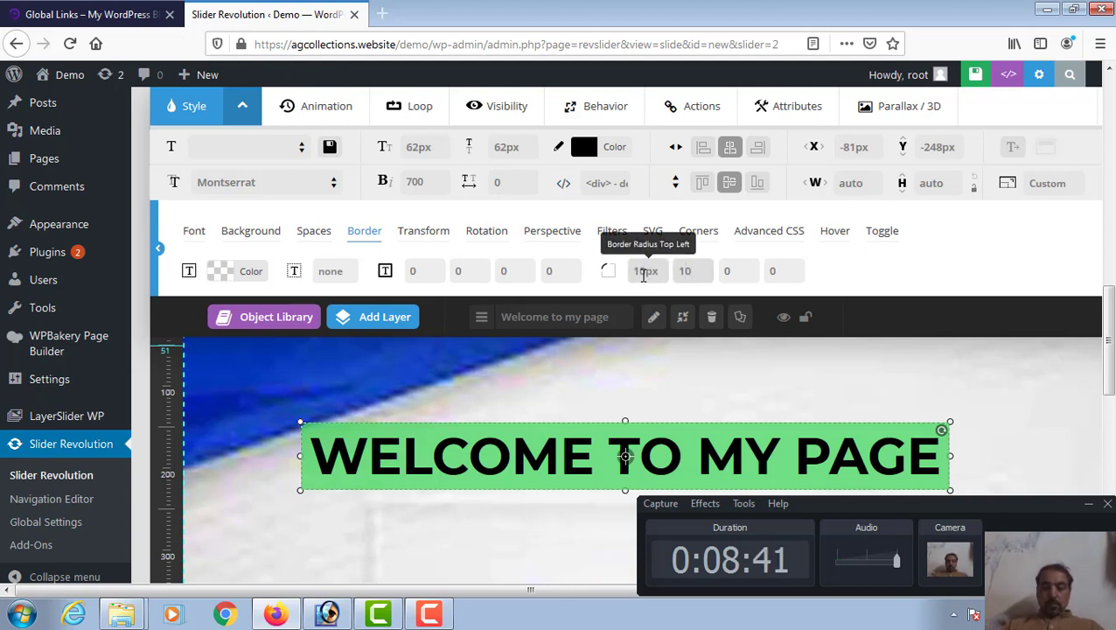
{"action": "key", "text": "Tab"}
{"action": "type", "text": "10"}
{"action": "key", "text": "Tab"}
{"action": "type", "text": "10"}
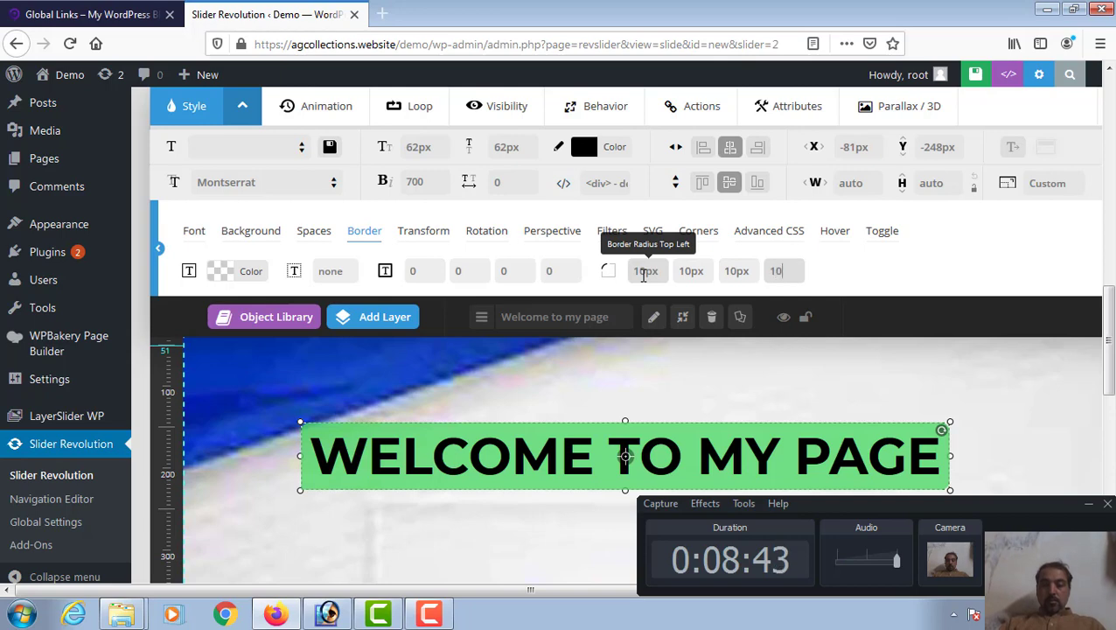
{"action": "key", "text": "Return"}
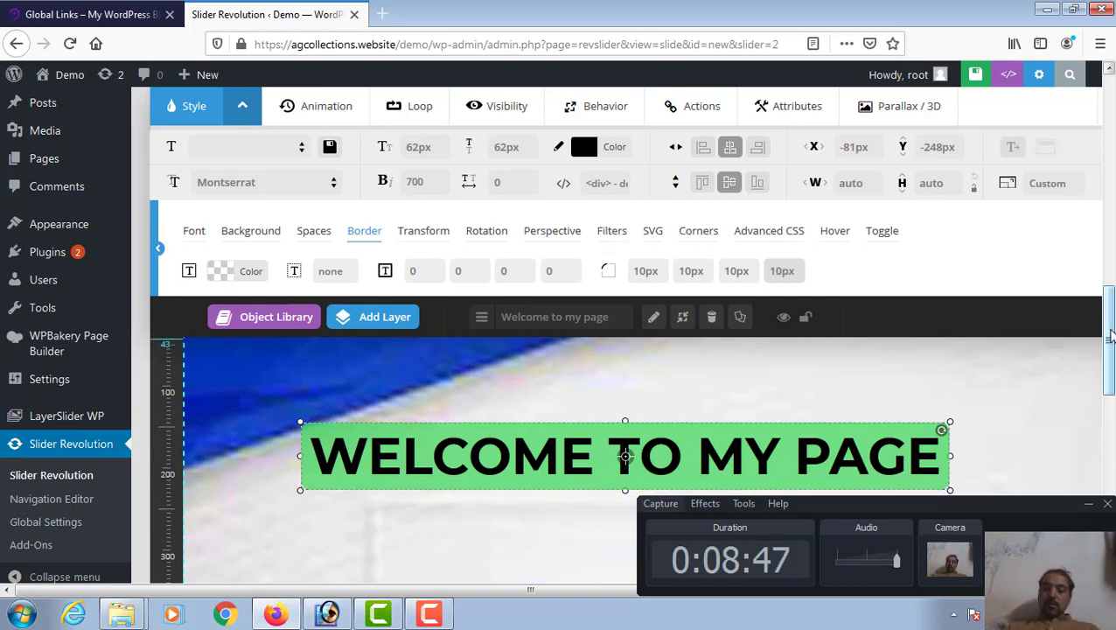
{"action": "mouse_move", "coordinate": [1110, 341]}
{"action": "left_mouse_down"}
{"action": "mouse_move", "coordinate": [1110, 326]}
{"action": "mouse_move", "coordinate": [1110, 350]}
{"action": "left_mouse_up"}
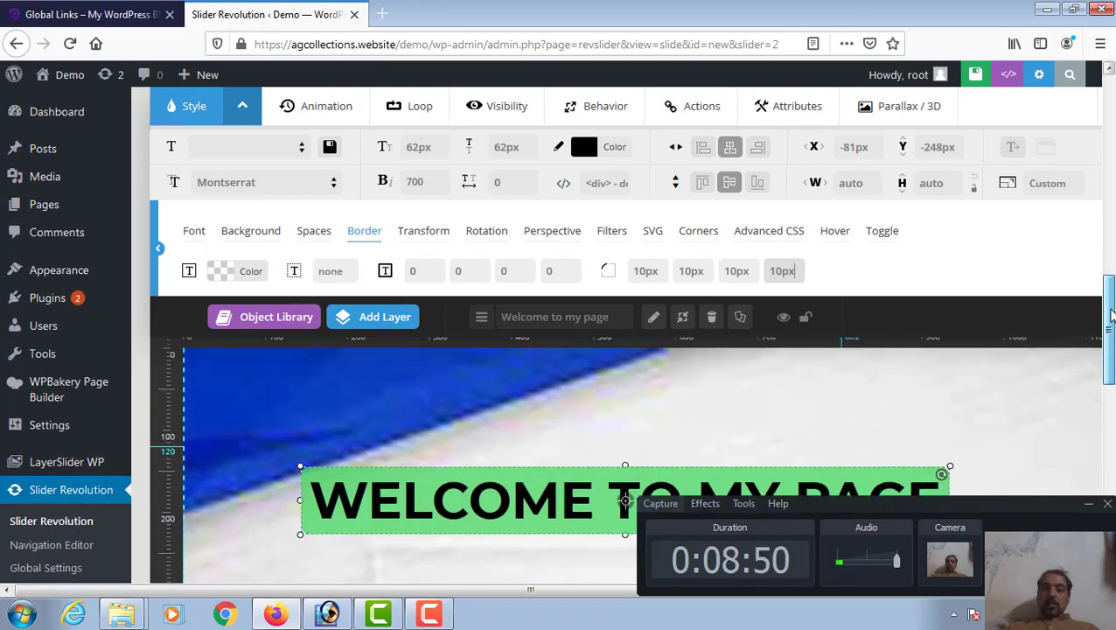
{"action": "left_click_drag", "start_coordinate": [1113, 339], "coordinate": [1111, 343]}
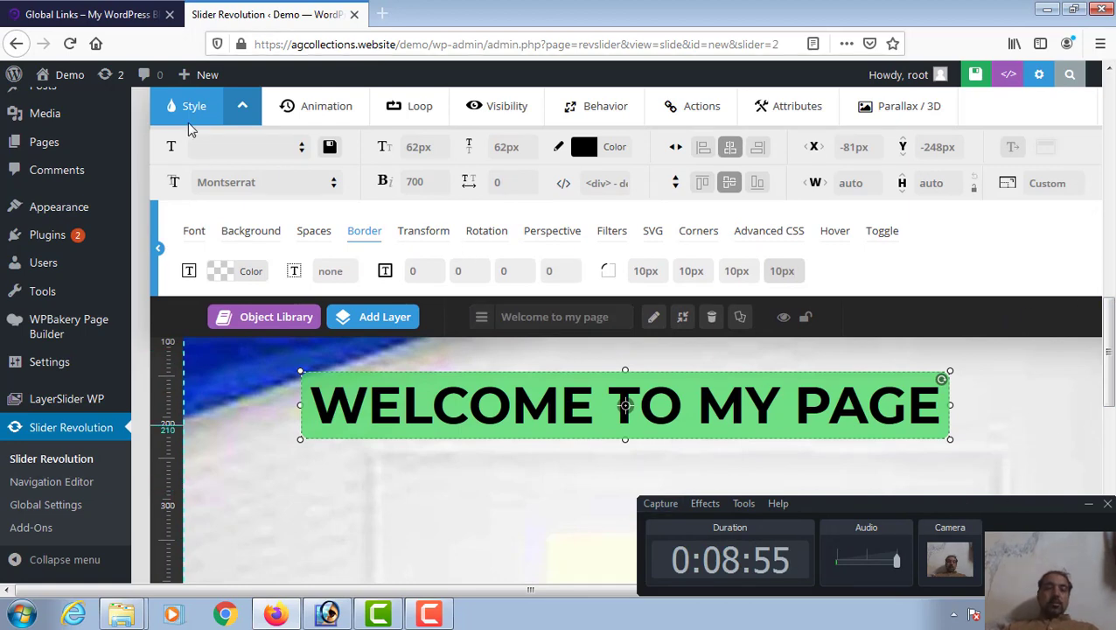
- Try the SlideMaskFromBottom start animation on the welcome text
{"action": "left_click", "coordinate": [298, 106]}
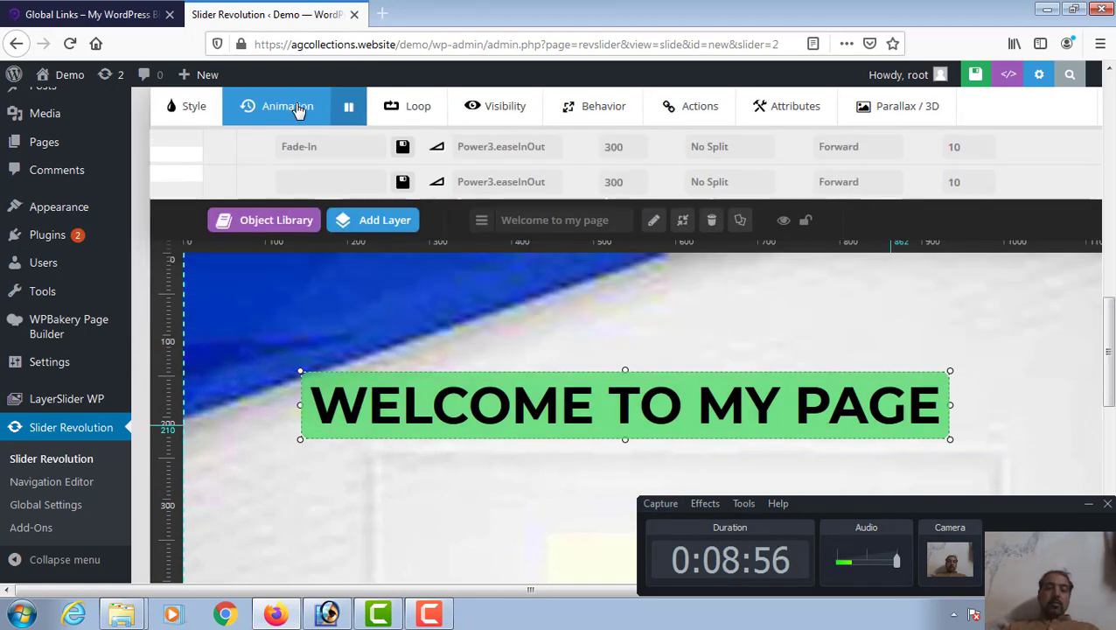
{"action": "left_click", "coordinate": [300, 147]}
{"action": "left_click", "coordinate": [340, 275]}
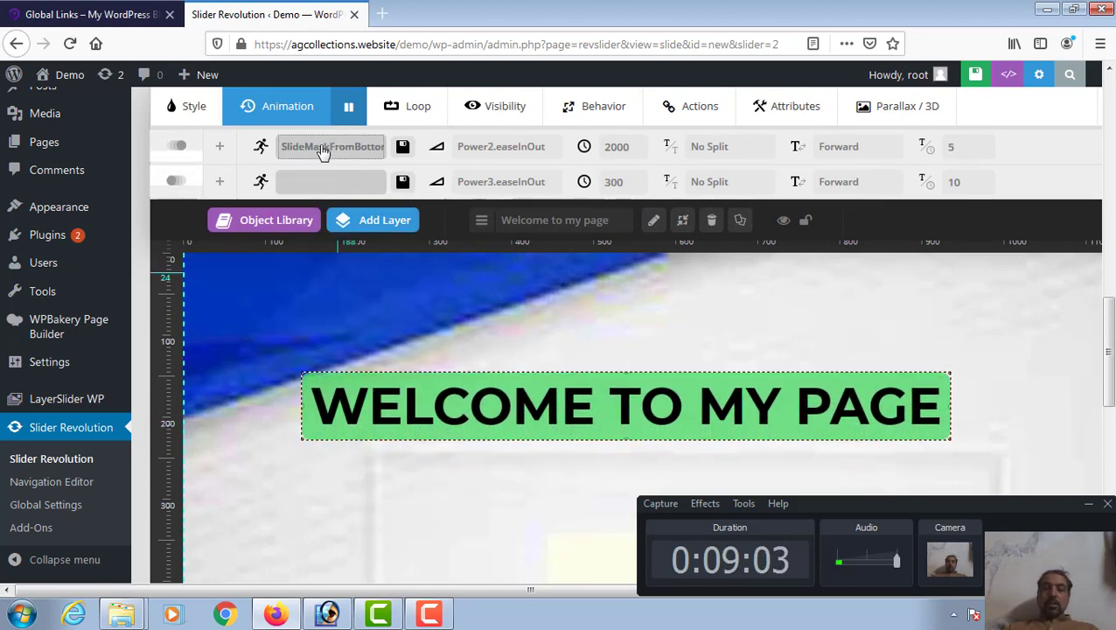
- Set the welcome text's start animation to LettersFlyInFromRight
{"action": "left_click", "coordinate": [321, 149]}
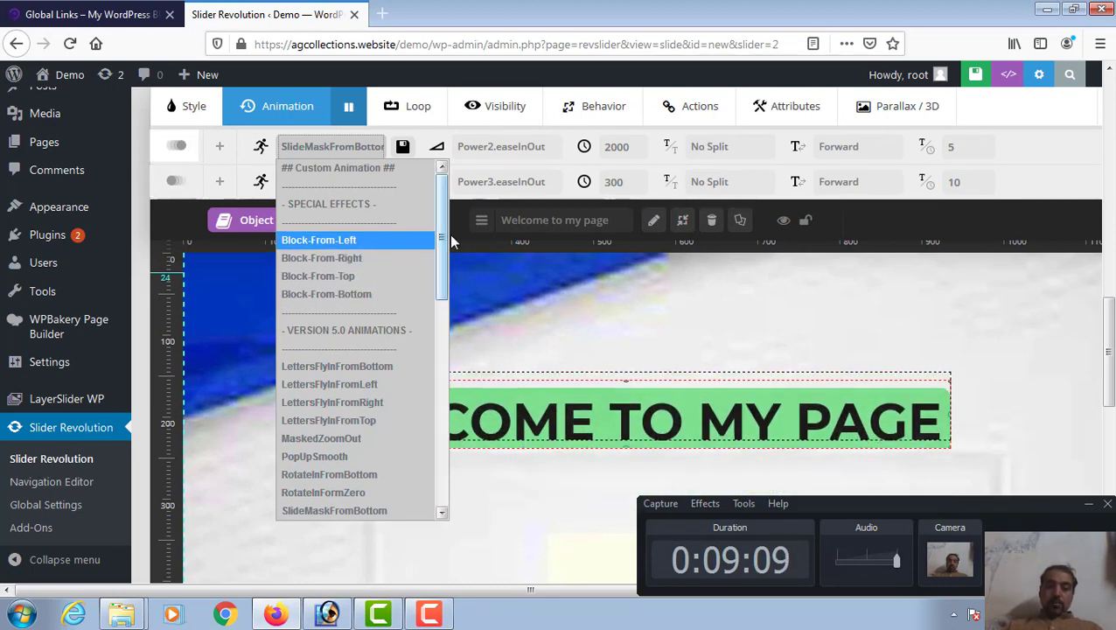
{"action": "left_click_drag", "start_coordinate": [443, 236], "coordinate": [441, 278]}
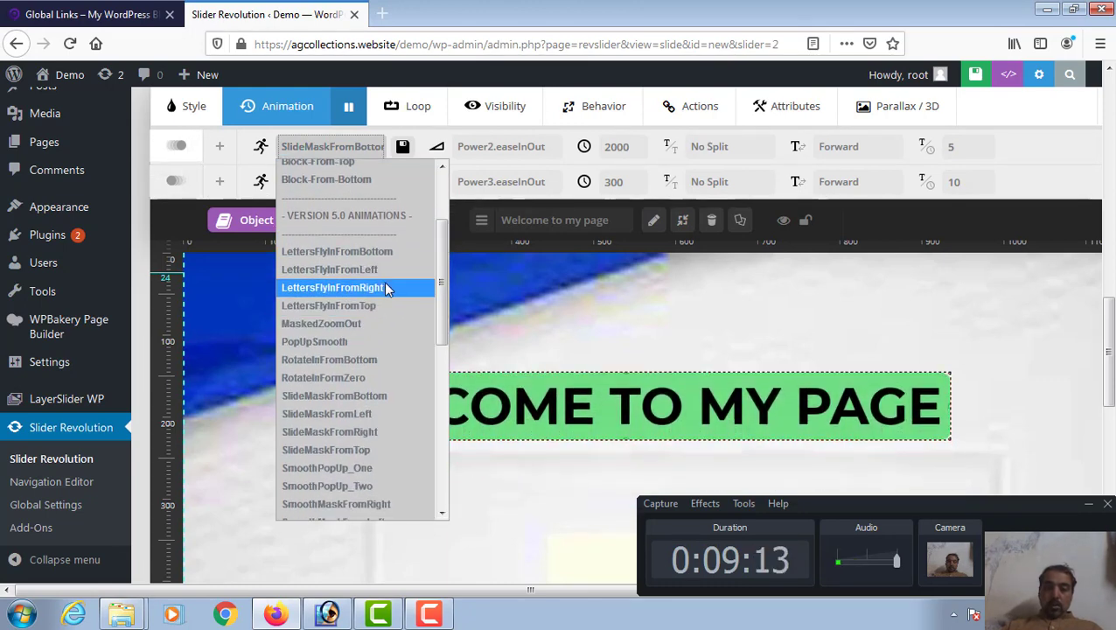
{"action": "left_click", "coordinate": [381, 289]}
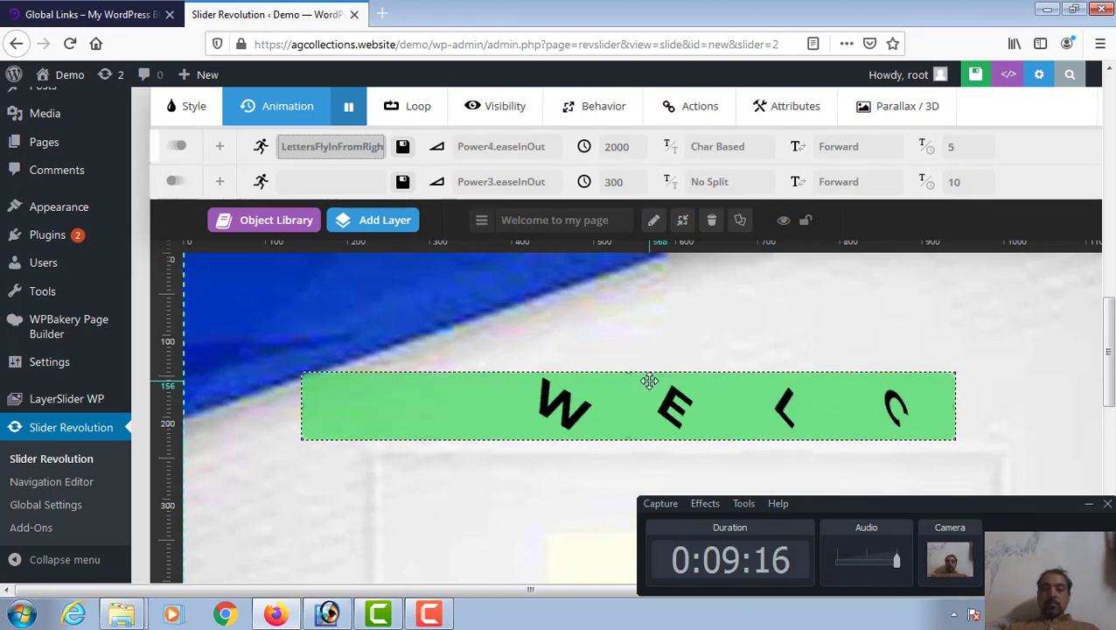
- Set the welcome text's start animation direction to Middle To Edge and its speed to 5000 ms
{"action": "left_click", "coordinate": [833, 146]}
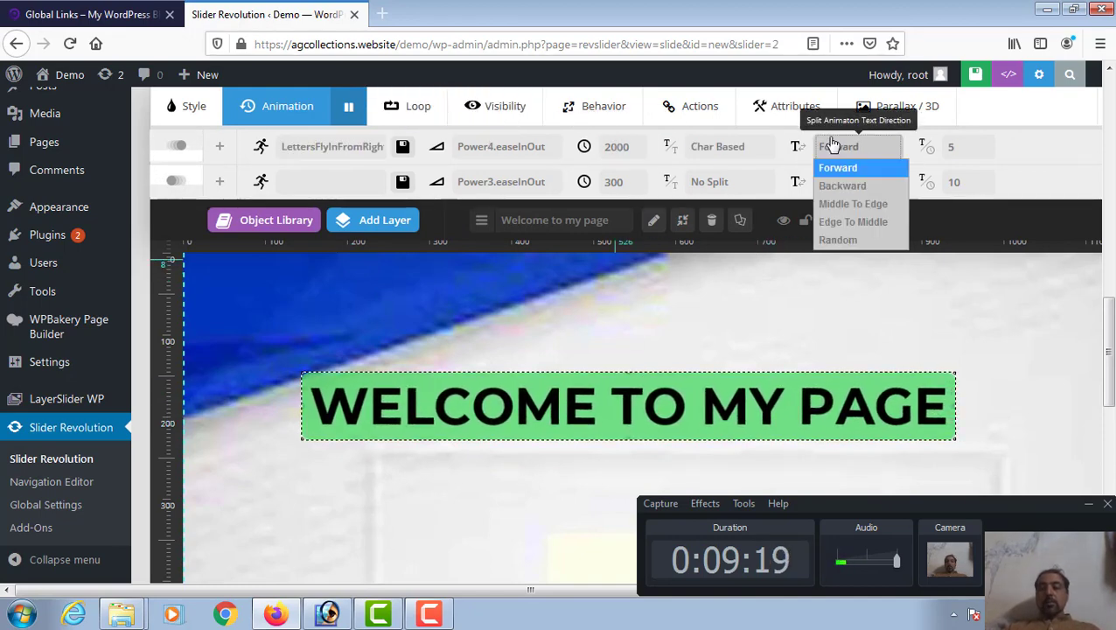
{"action": "left_click", "coordinate": [859, 205]}
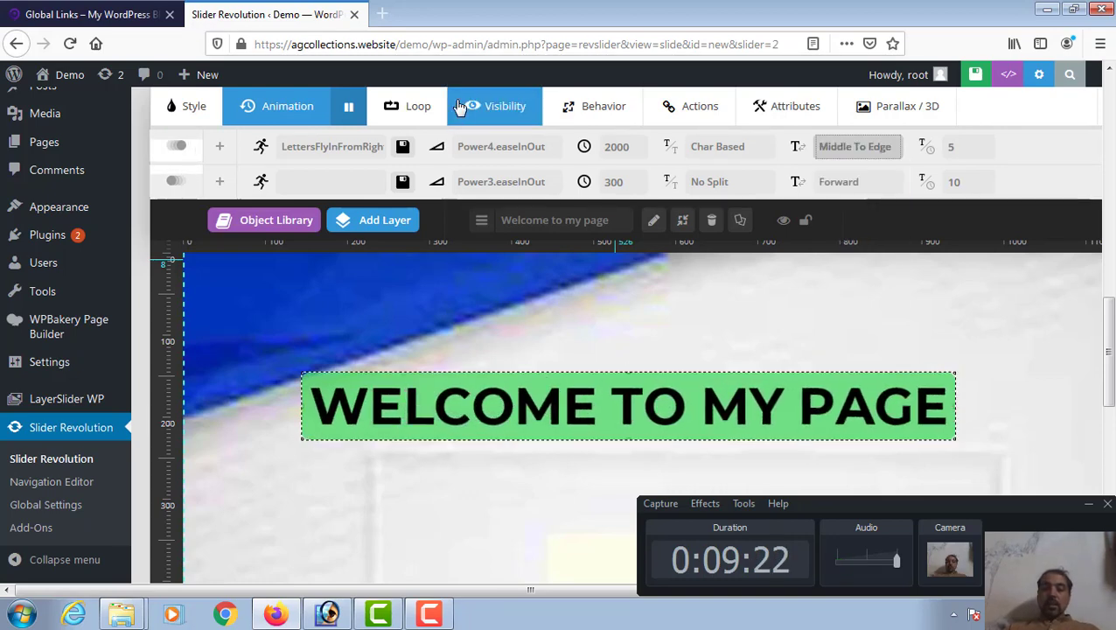
{"action": "left_click", "coordinate": [638, 145]}
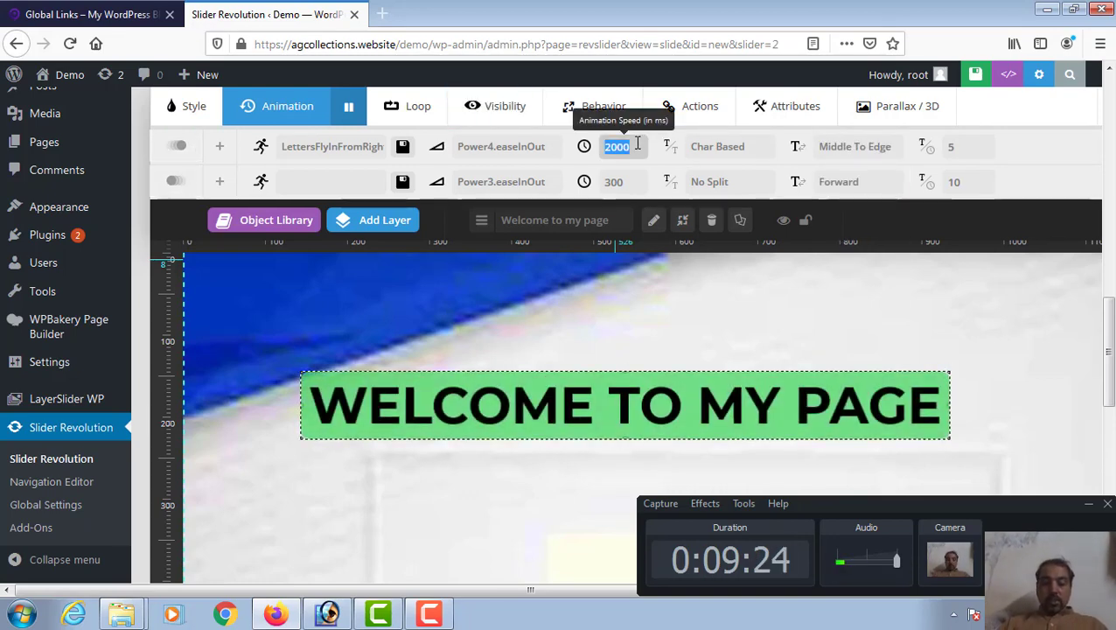
{"action": "type", "text": "50"}
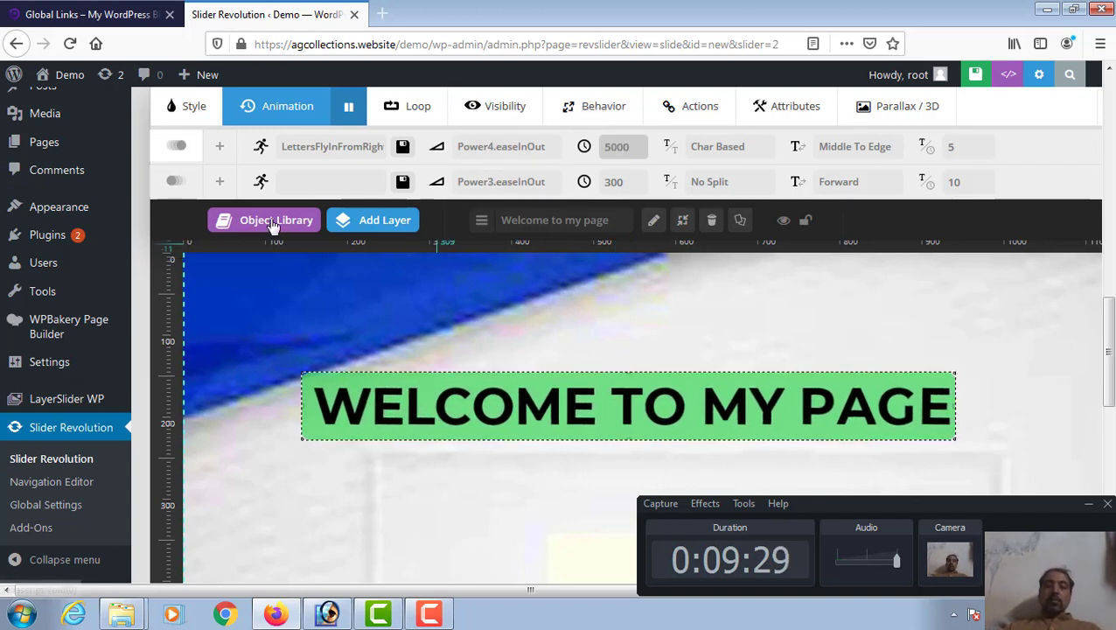
- Try SlideMaskToLeft as the welcome text's end animation, settling on SmoothCropToBottom
{"action": "left_click", "coordinate": [334, 182]}
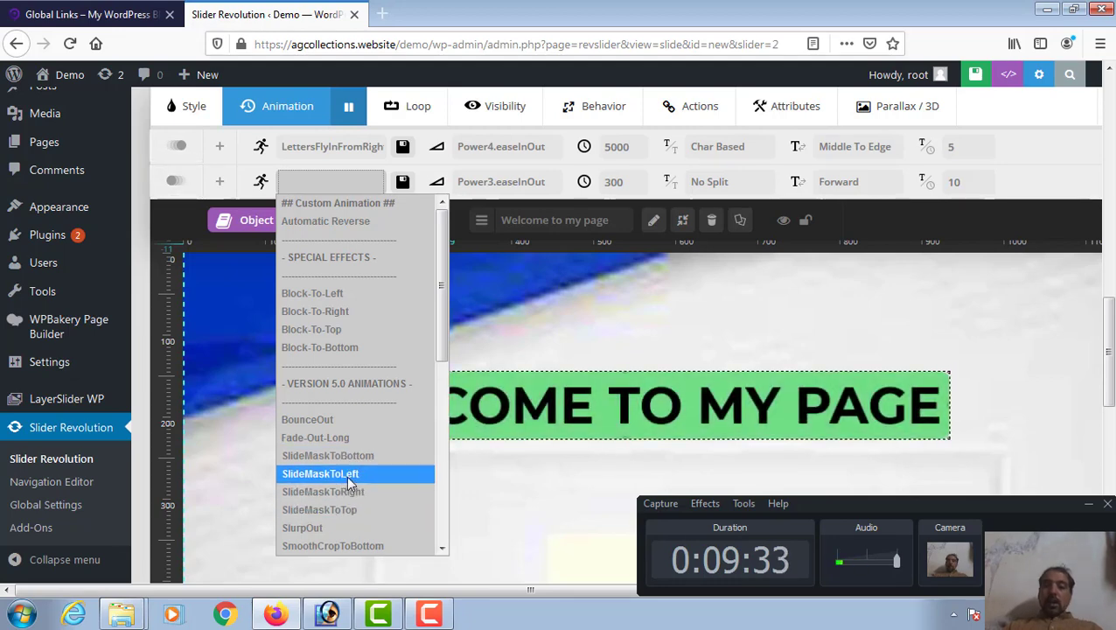
{"action": "left_click", "coordinate": [349, 477]}
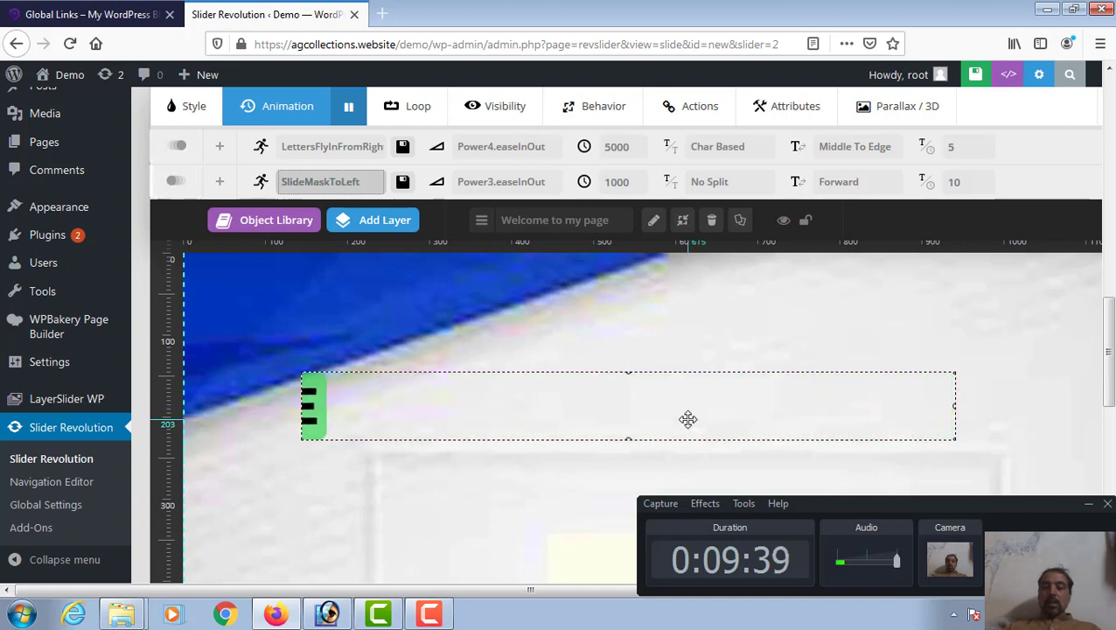
{"action": "left_click", "coordinate": [359, 187]}
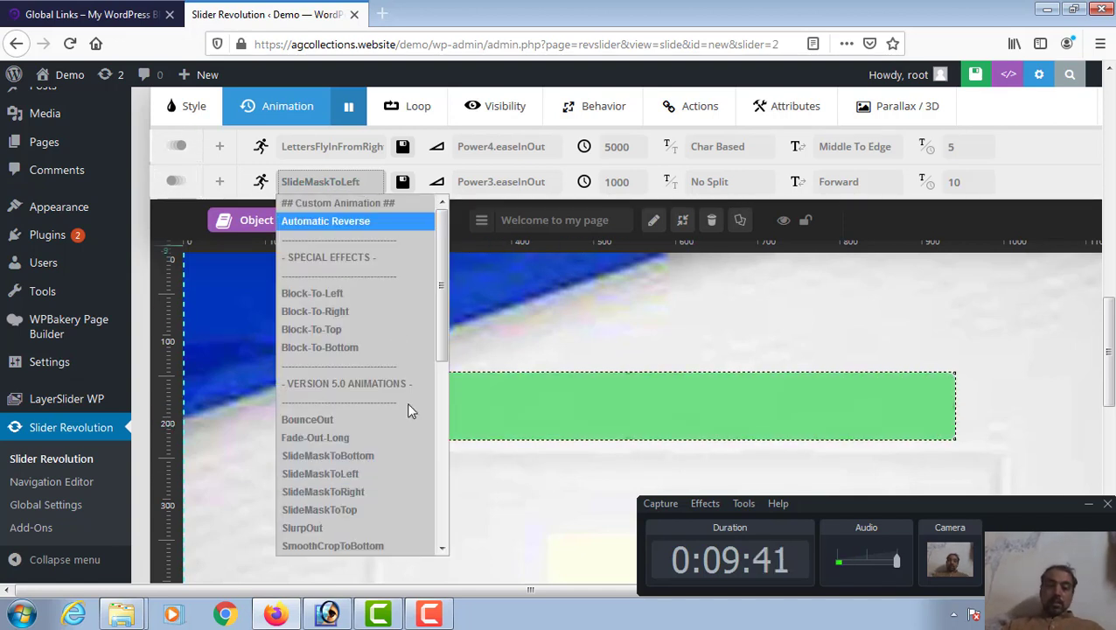
{"action": "left_click", "coordinate": [367, 557]}
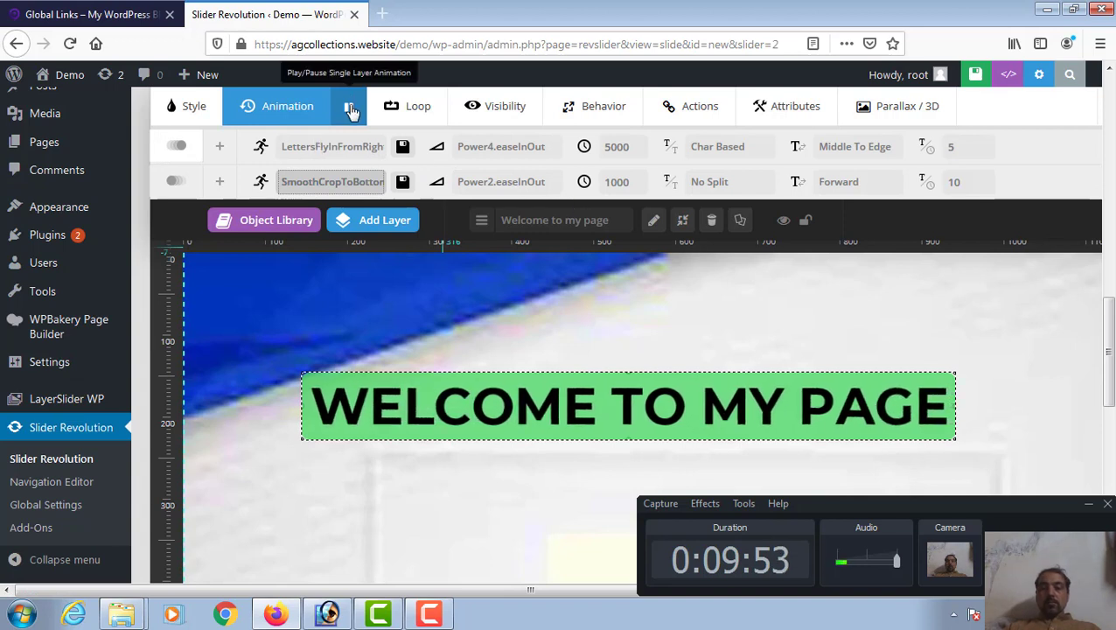
- Set the welcome text's end animation speed to 200 ms, preview the layer animation and save the slide
{"action": "double_click", "coordinate": [630, 182]}
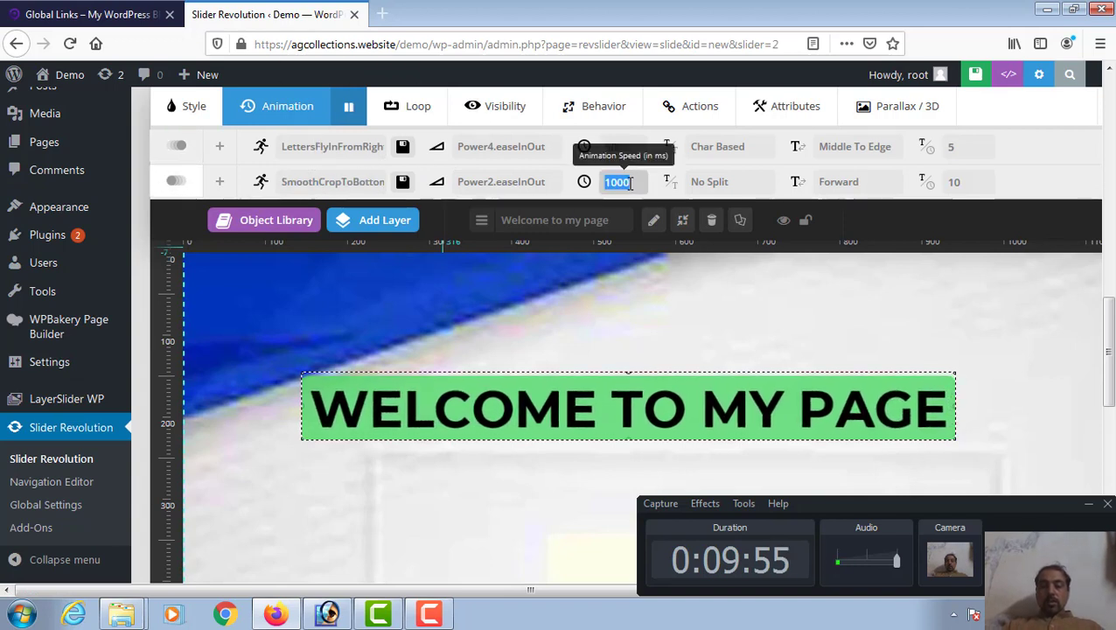
{"action": "type", "text": "20"}
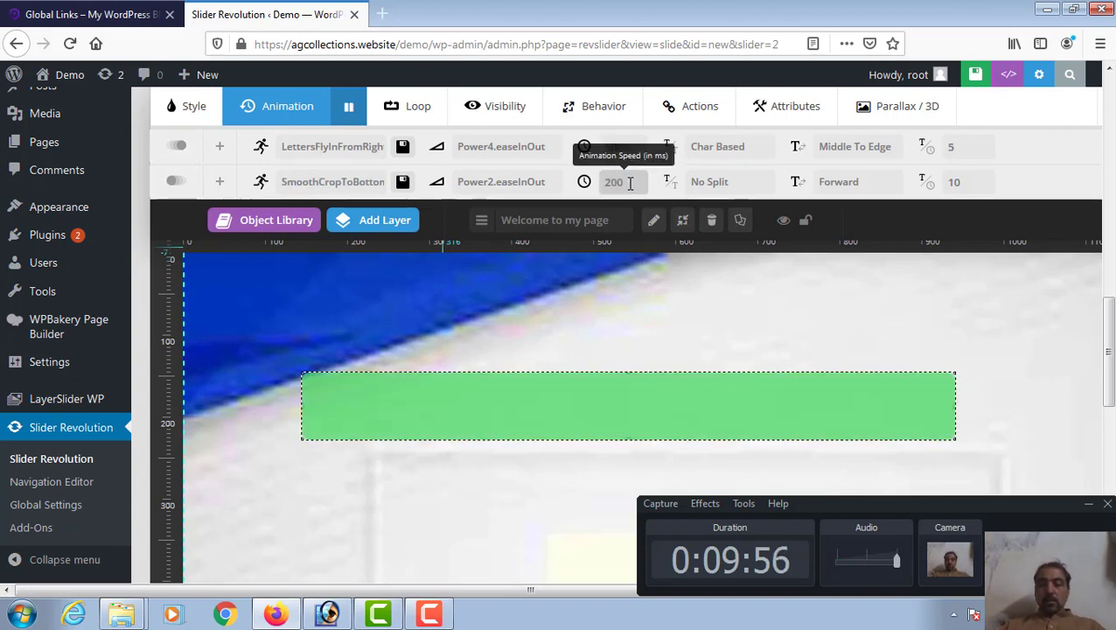
{"action": "type", "text": "0"}
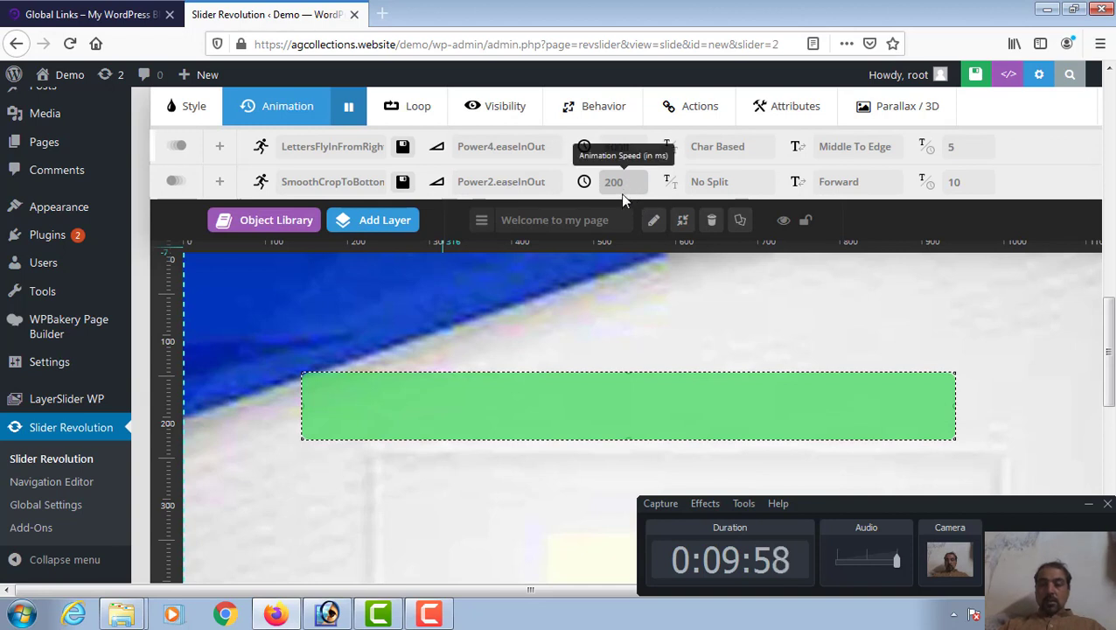
{"action": "left_click", "coordinate": [346, 109]}
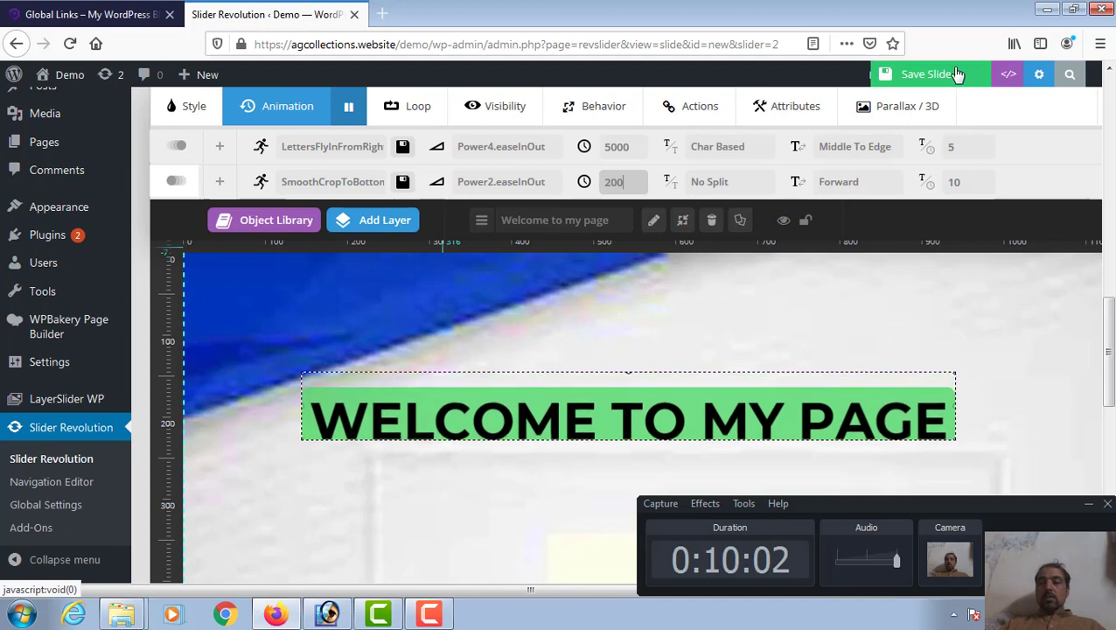
{"action": "left_click", "coordinate": [928, 74]}
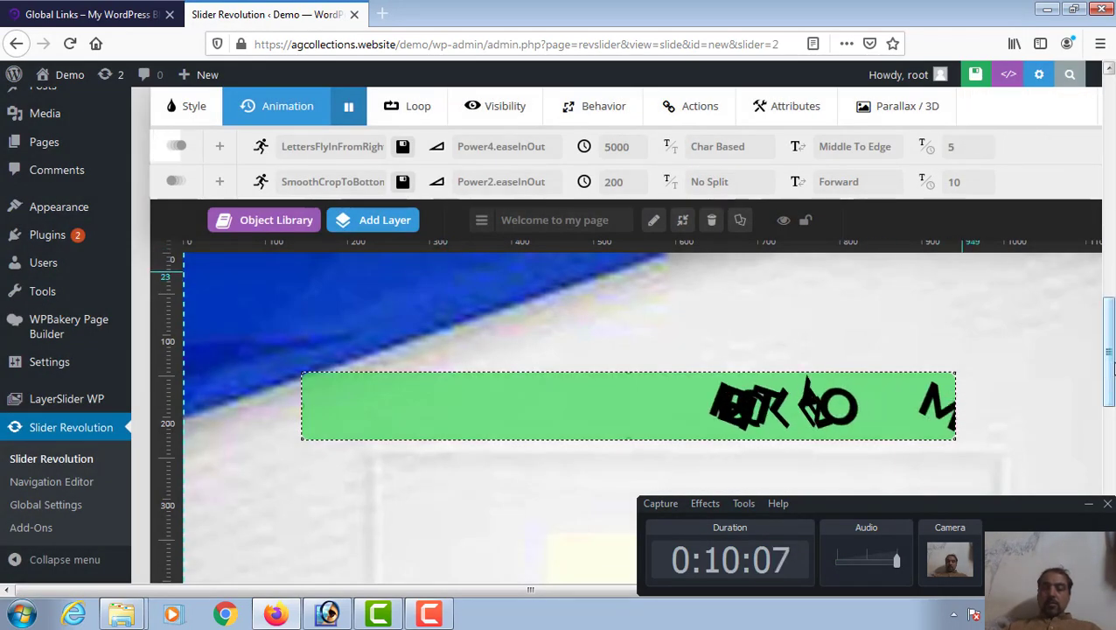
- Add an image layer to the slide by uploading layer-125 from the images folder and inserting it
{"action": "mouse_move", "coordinate": [1111, 368]}
{"action": "left_mouse_down"}
{"action": "mouse_move", "coordinate": [1109, 262]}
{"action": "mouse_move", "coordinate": [1111, 369]}
{"action": "left_mouse_up"}
{"action": "left_click_drag", "start_coordinate": [1109, 397], "coordinate": [1052, 393]}
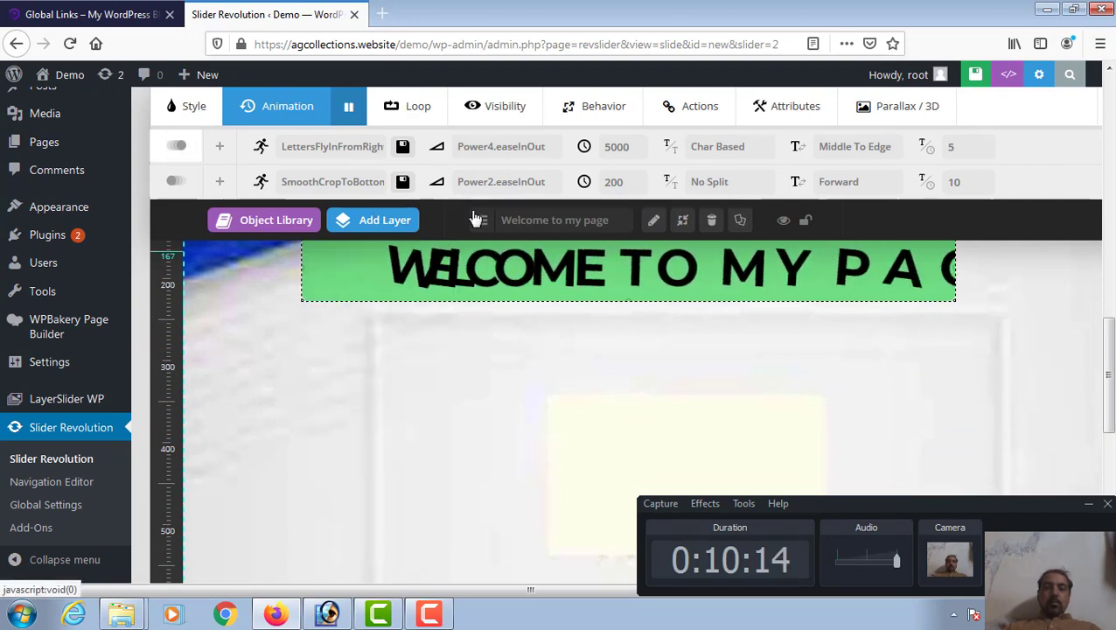
{"action": "mouse_move", "coordinate": [390, 224]}
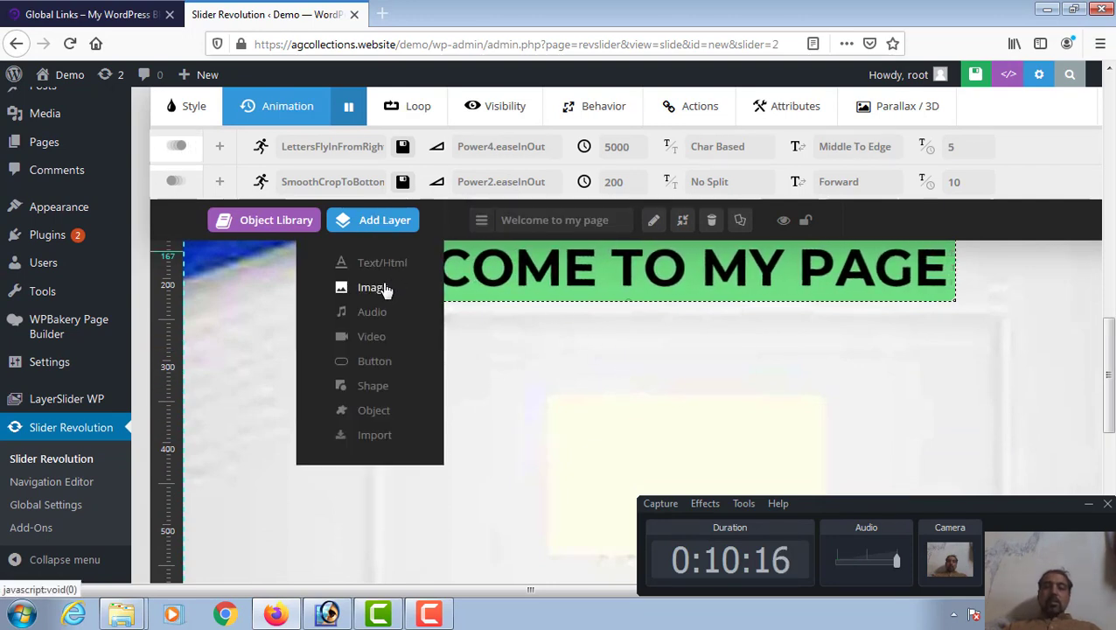
{"action": "left_click", "coordinate": [373, 288]}
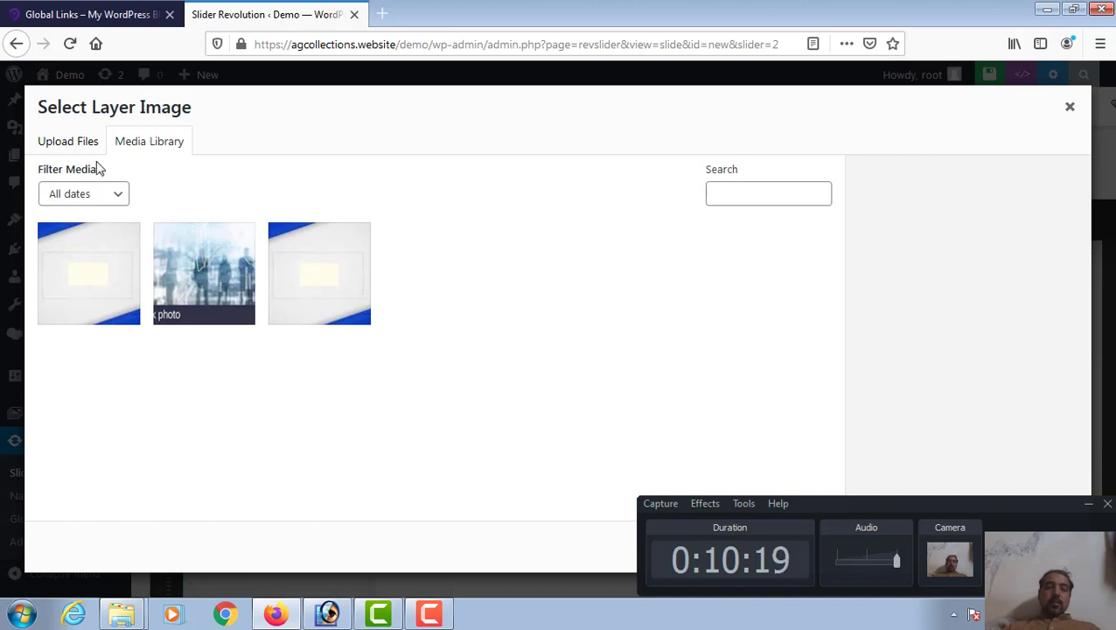
{"action": "left_click", "coordinate": [75, 147]}
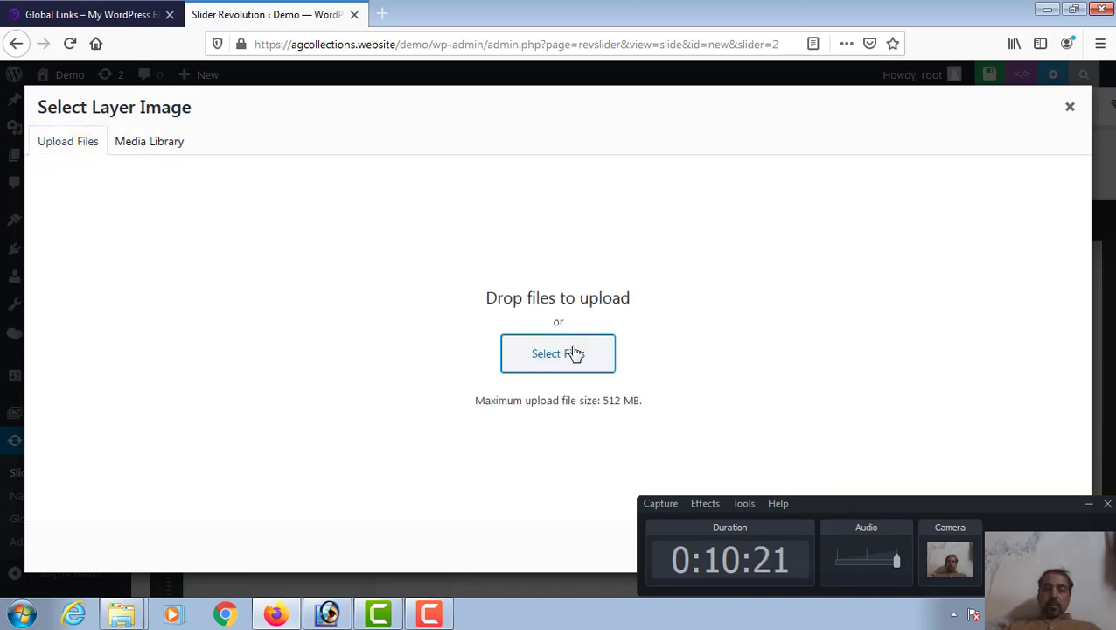
{"action": "left_click", "coordinate": [575, 354]}
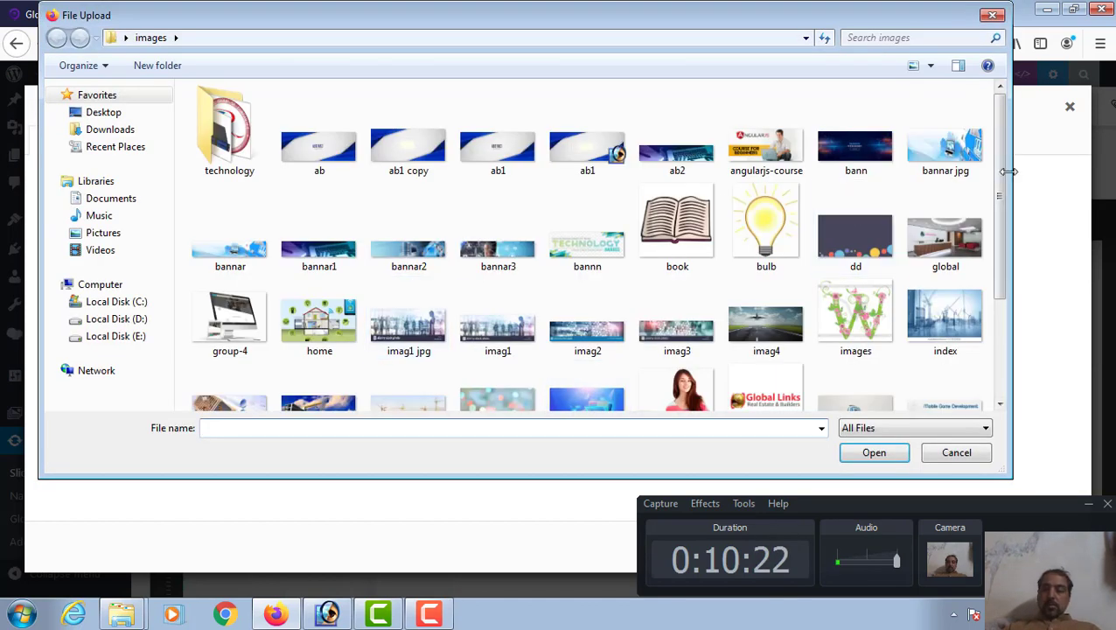
{"action": "scroll", "coordinate": [1002, 165], "scroll_direction": "down", "scroll_amount": 2}
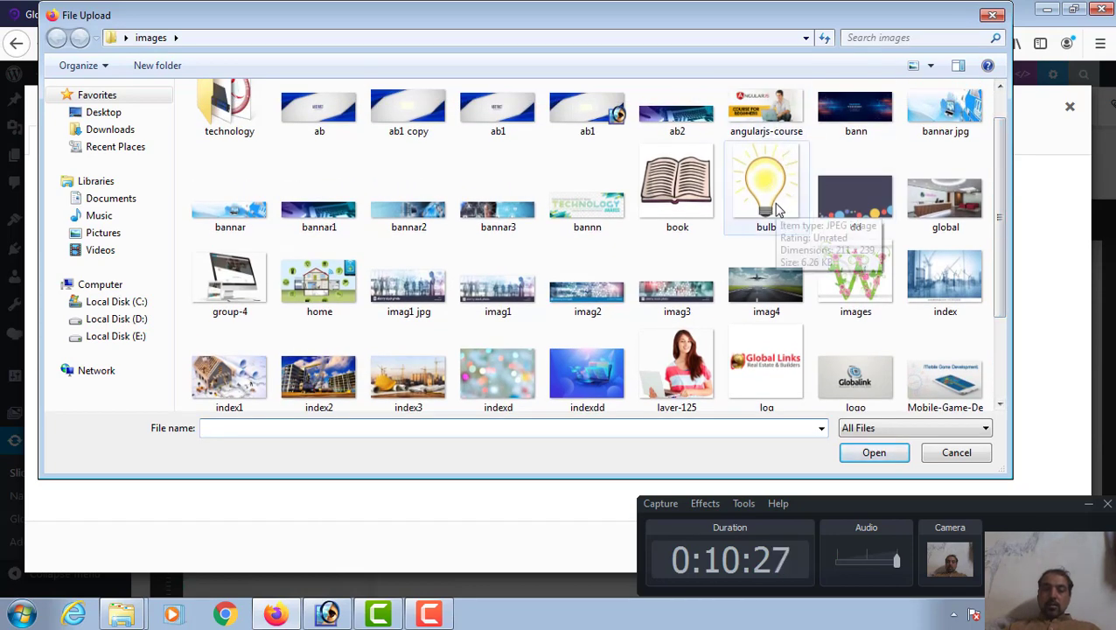
{"action": "left_click", "coordinate": [676, 368]}
{"action": "left_click", "coordinate": [874, 453]}
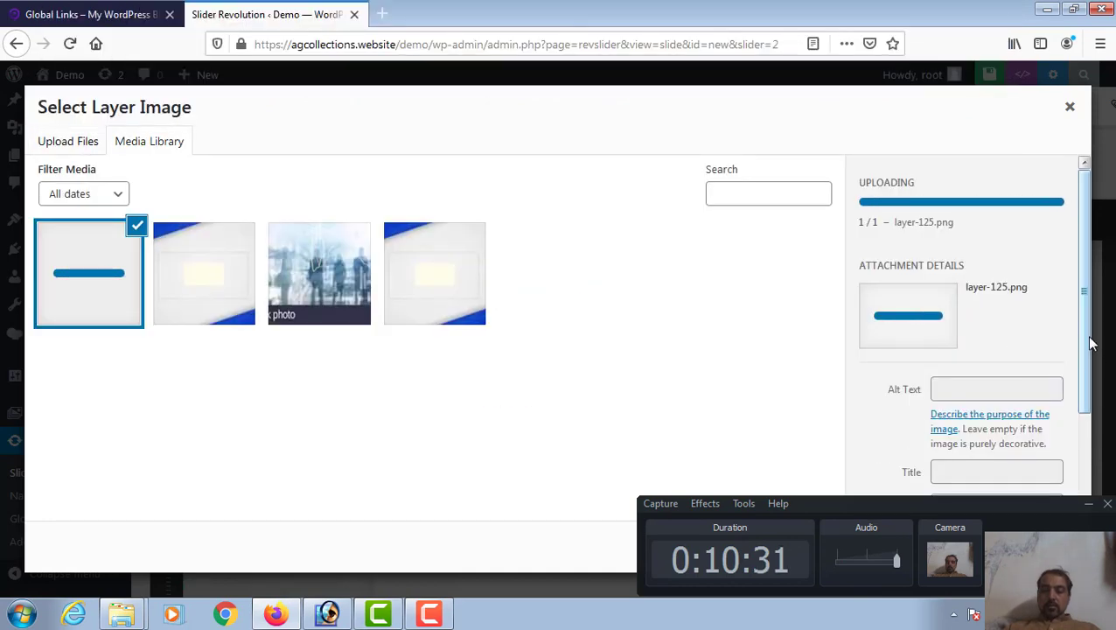
{"action": "left_click_drag", "start_coordinate": [991, 510], "coordinate": [826, 285]}
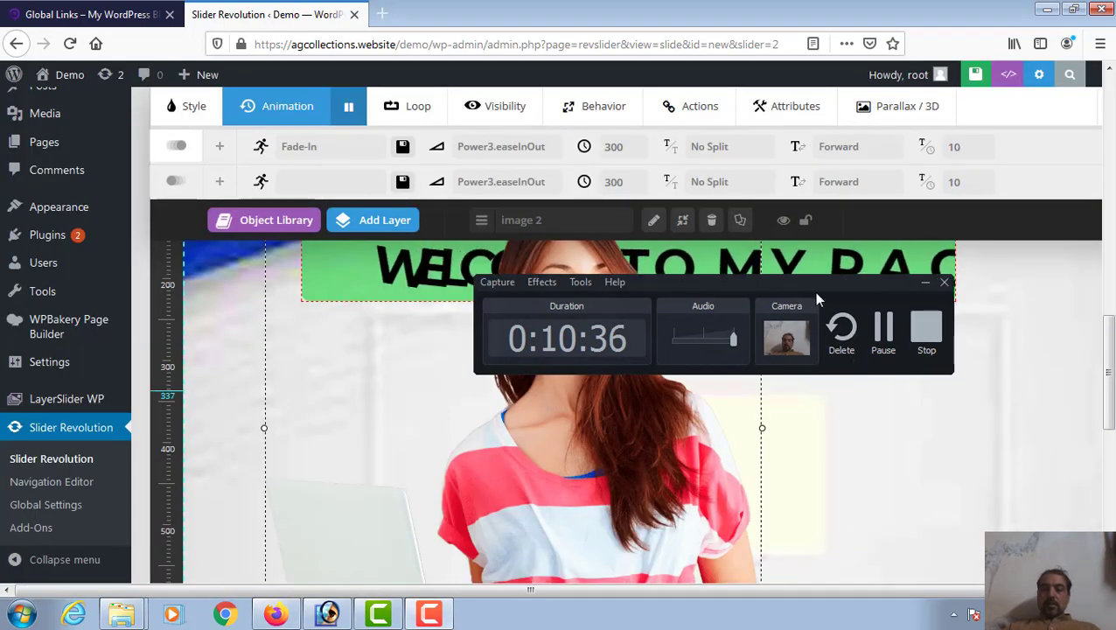
{"action": "left_click_drag", "start_coordinate": [813, 291], "coordinate": [969, 453]}
- Move the welcome text up above the woman's head and shift the woman image slightly right and down beneath it
{"action": "left_click_drag", "start_coordinate": [1108, 396], "coordinate": [1107, 359]}
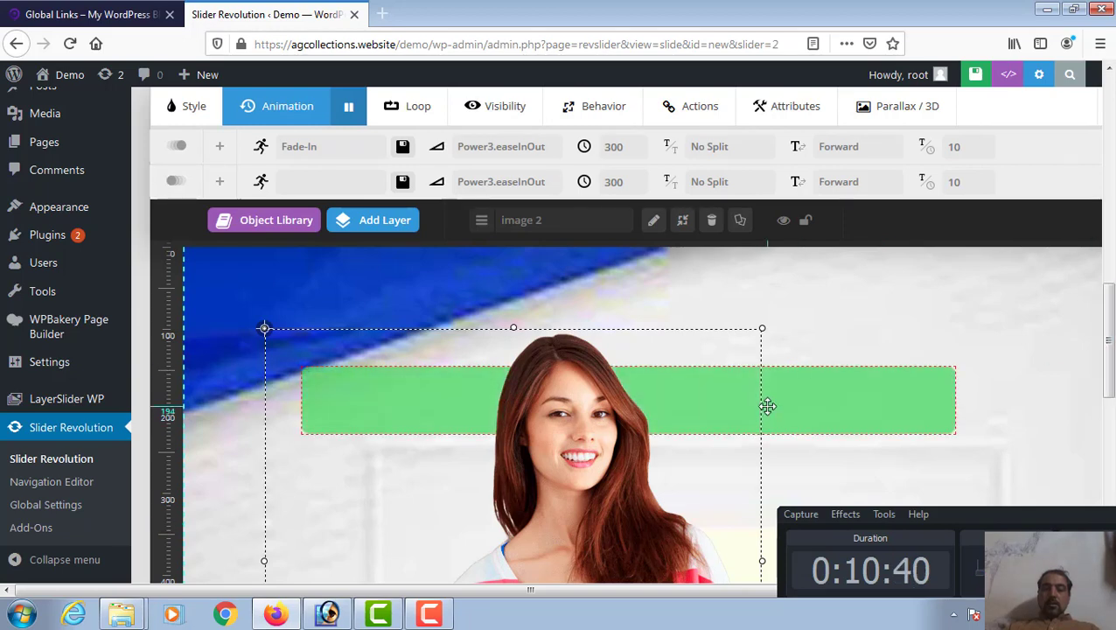
{"action": "left_click_drag", "start_coordinate": [768, 406], "coordinate": [763, 302]}
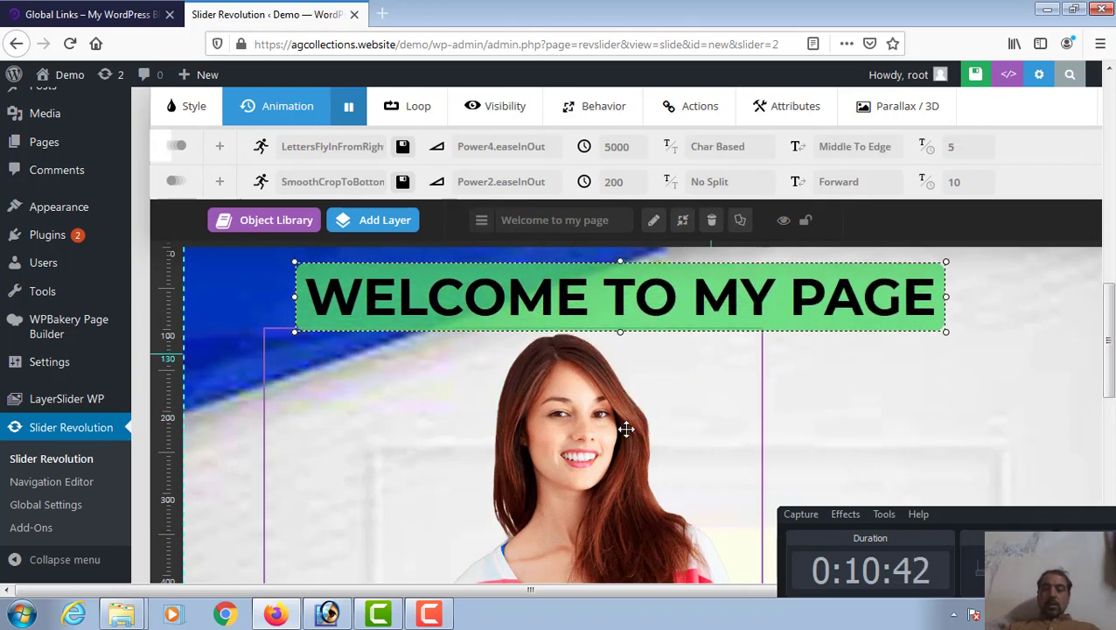
{"action": "left_click_drag", "start_coordinate": [1108, 307], "coordinate": [1105, 331]}
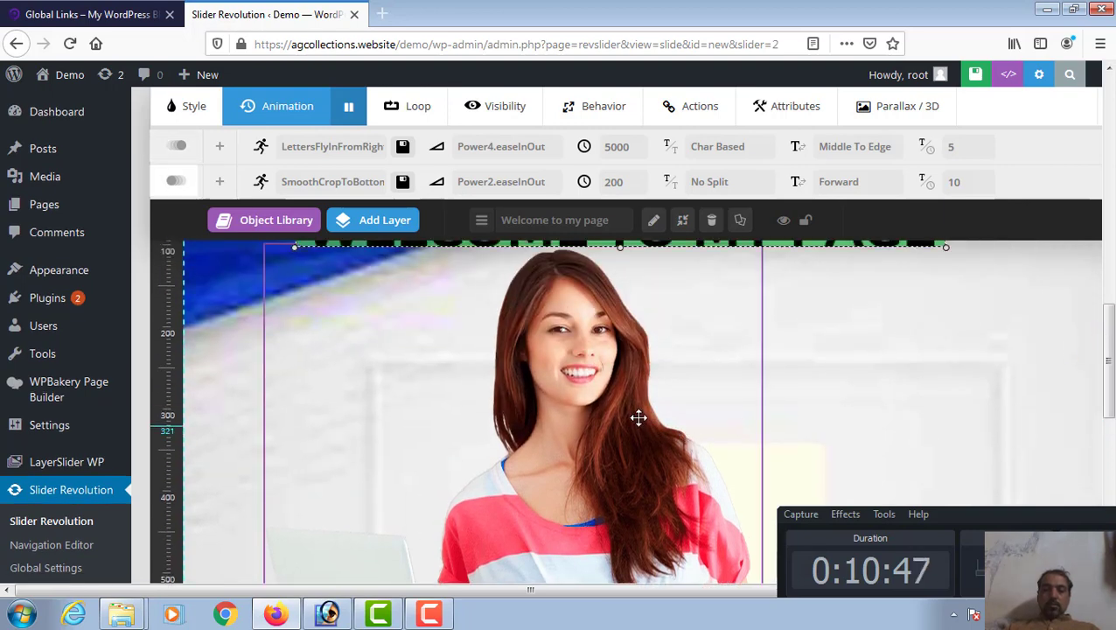
{"action": "mouse_move", "coordinate": [639, 418]}
{"action": "left_mouse_down"}
{"action": "mouse_move", "coordinate": [662, 461]}
{"action": "mouse_move", "coordinate": [653, 428]}
{"action": "left_mouse_up"}
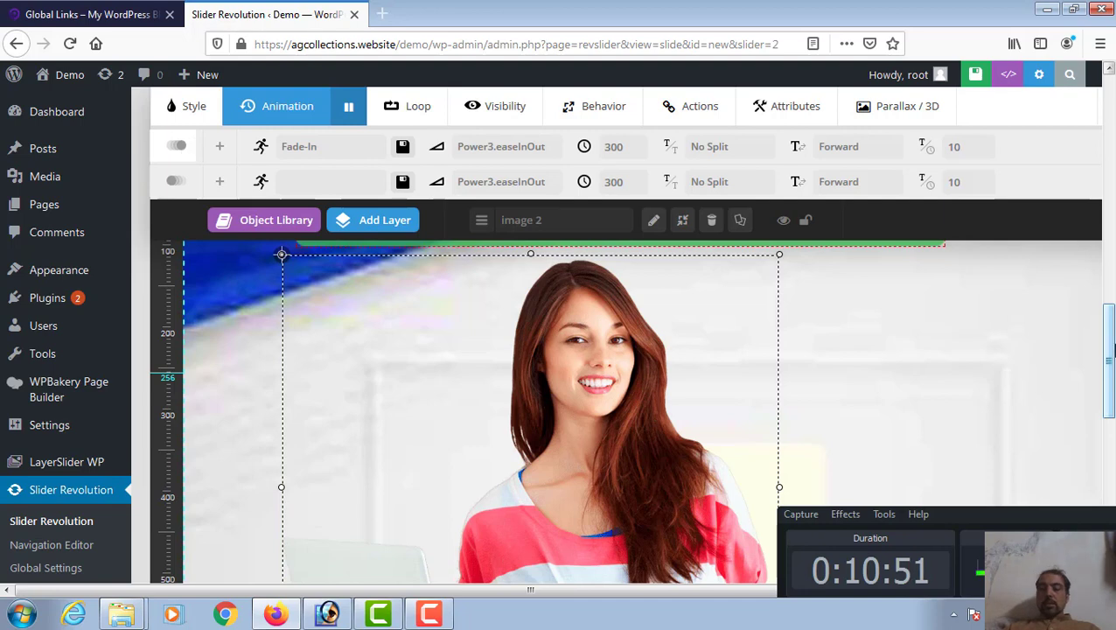
{"action": "left_click_drag", "start_coordinate": [1108, 355], "coordinate": [1108, 337]}
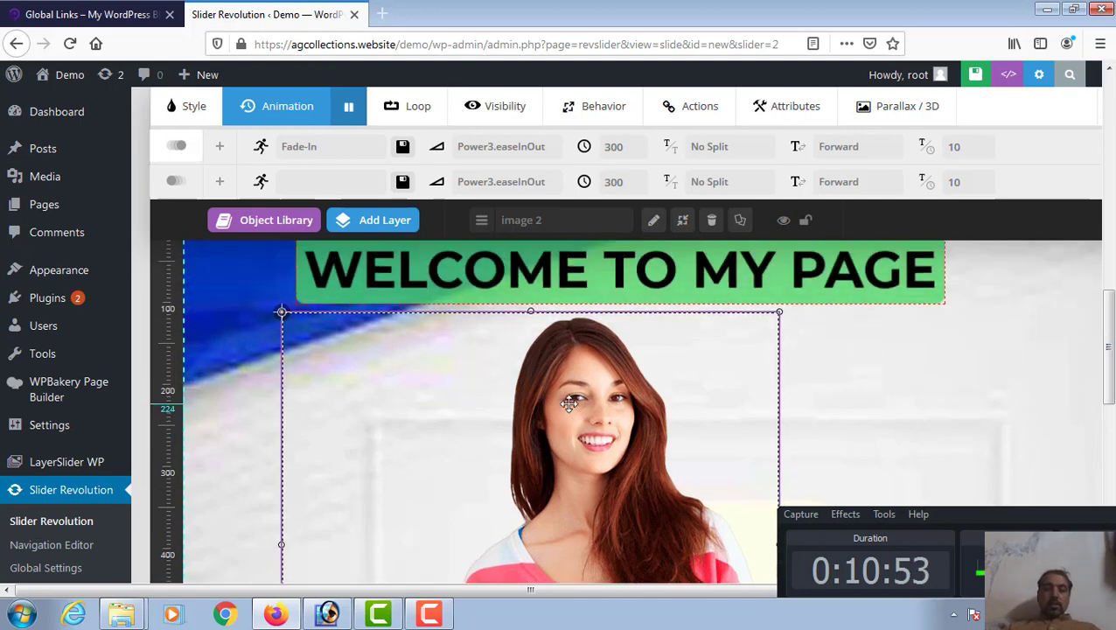
- Try SmoothMaskFromLeft as the woman image's start animation, settling on Long-From-Bottom
{"action": "left_click", "coordinate": [350, 147]}
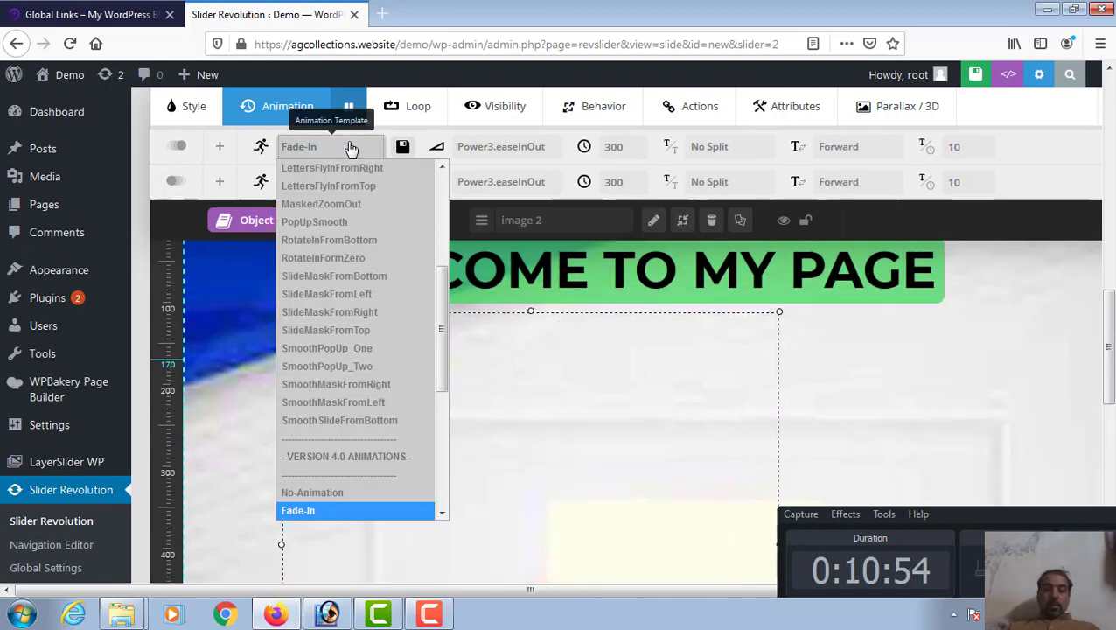
{"action": "left_click", "coordinate": [376, 404]}
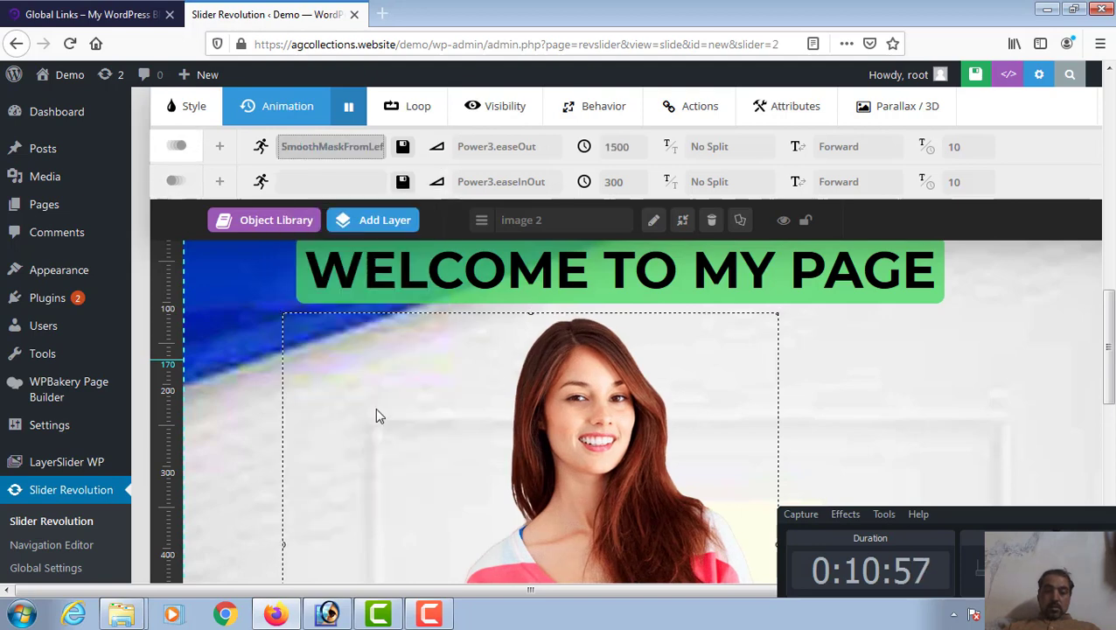
{"action": "left_click", "coordinate": [350, 146]}
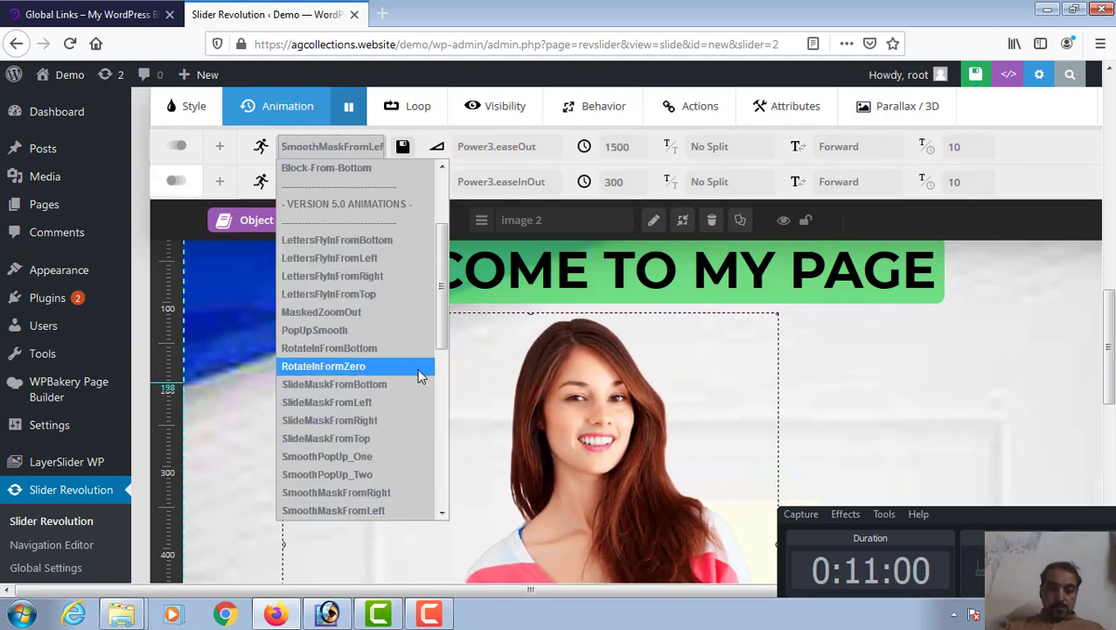
{"action": "left_click_drag", "start_coordinate": [444, 321], "coordinate": [435, 457]}
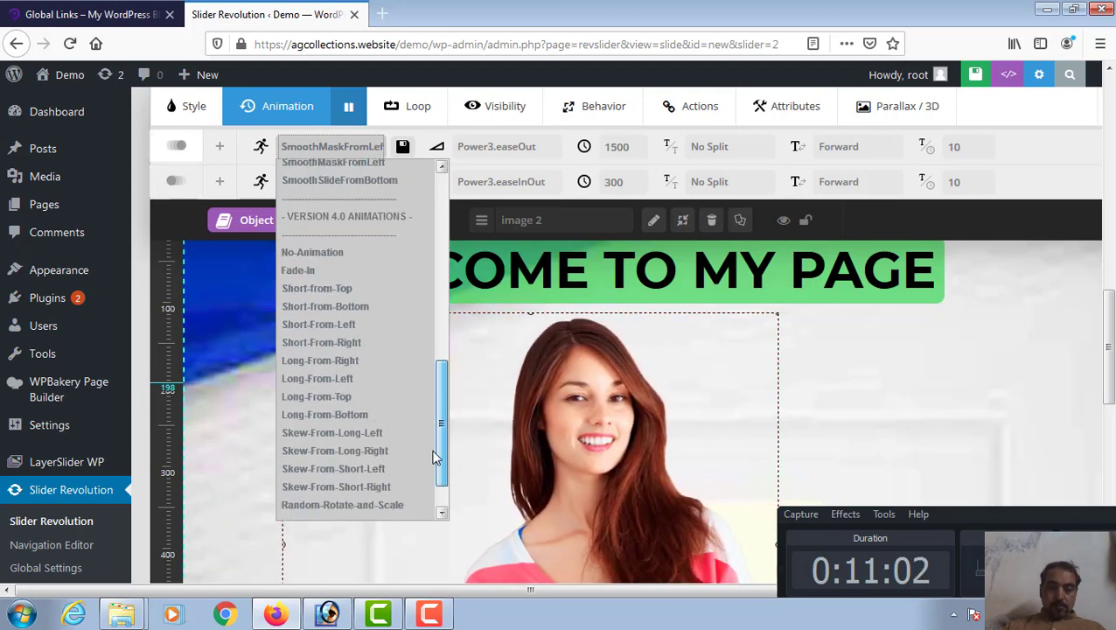
{"action": "left_click", "coordinate": [377, 415]}
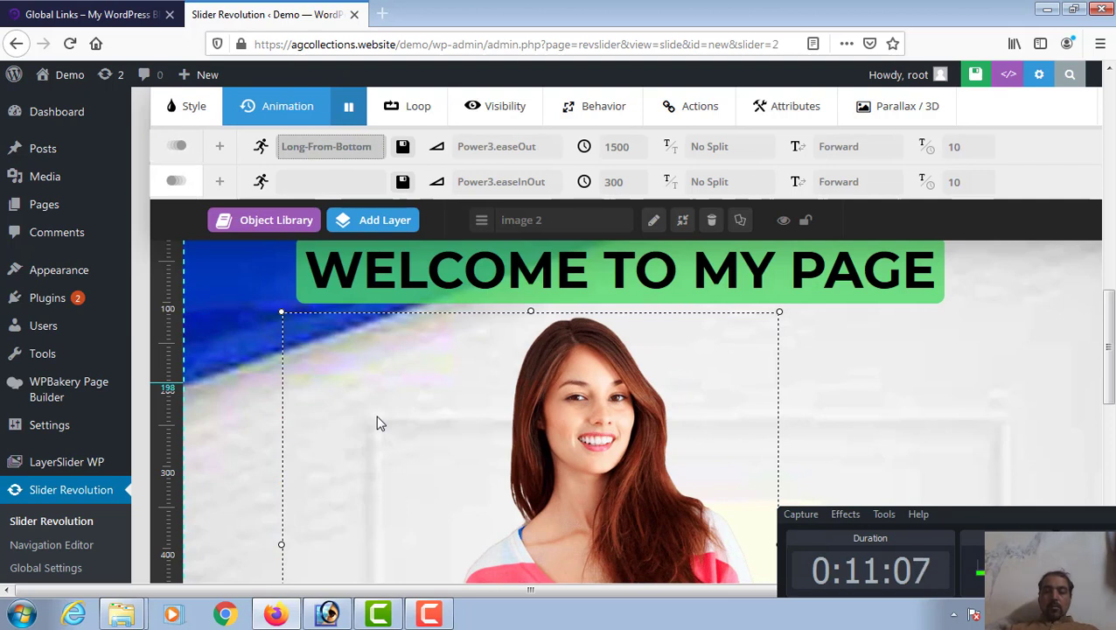
- Give the woman image a 5000 ms start animation and a SlideMaskToTop end animation, and save the slide
{"action": "left_click", "coordinate": [632, 145]}
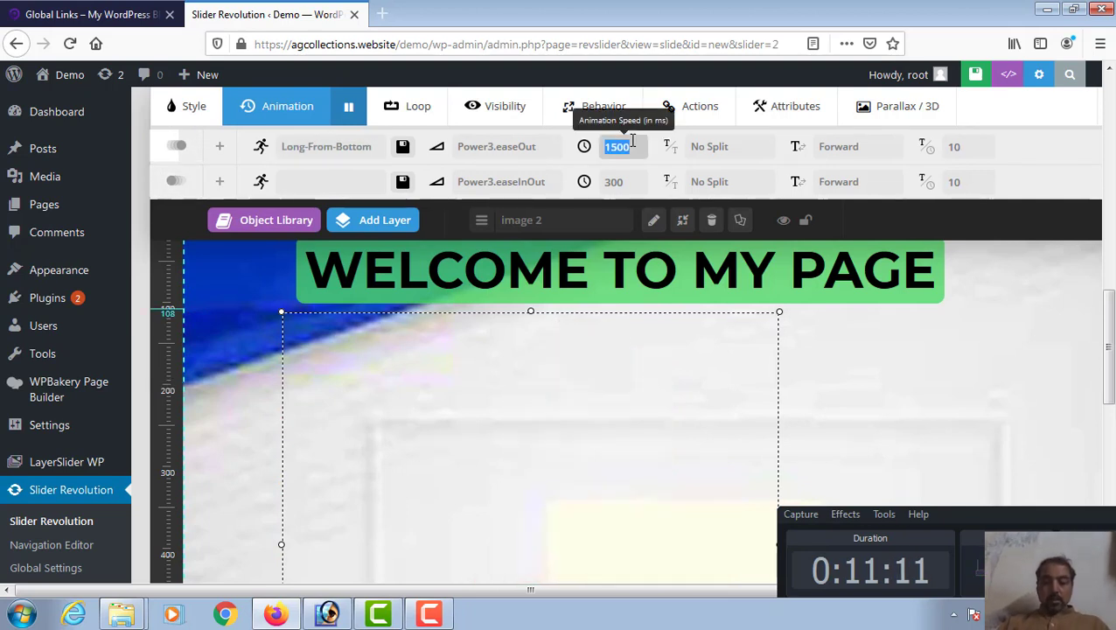
{"action": "type", "text": "5000"}
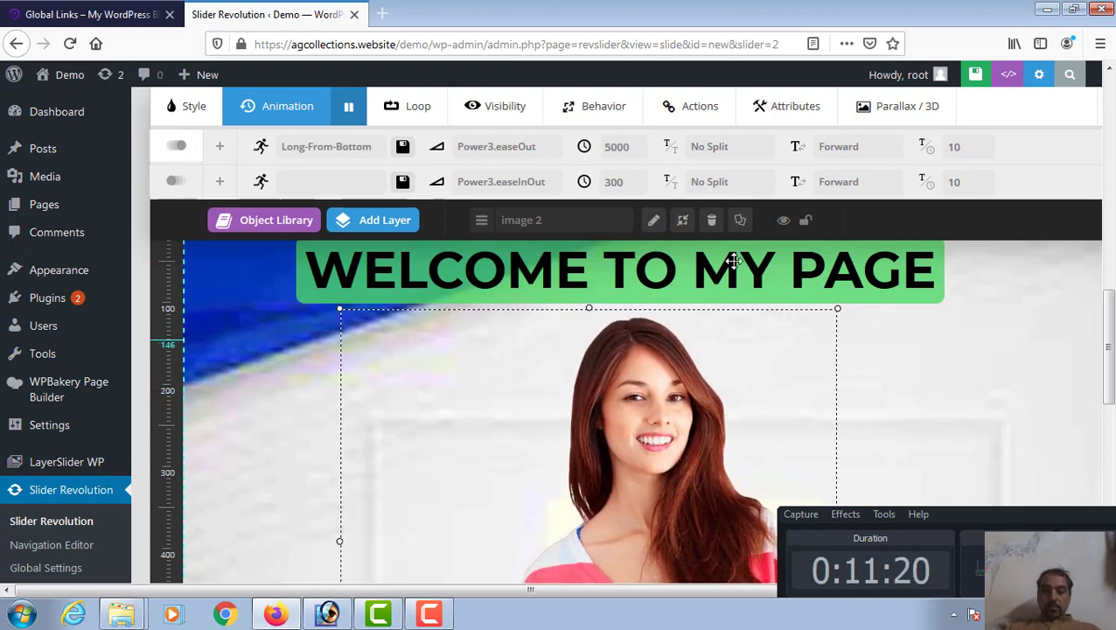
{"action": "left_click", "coordinate": [304, 186]}
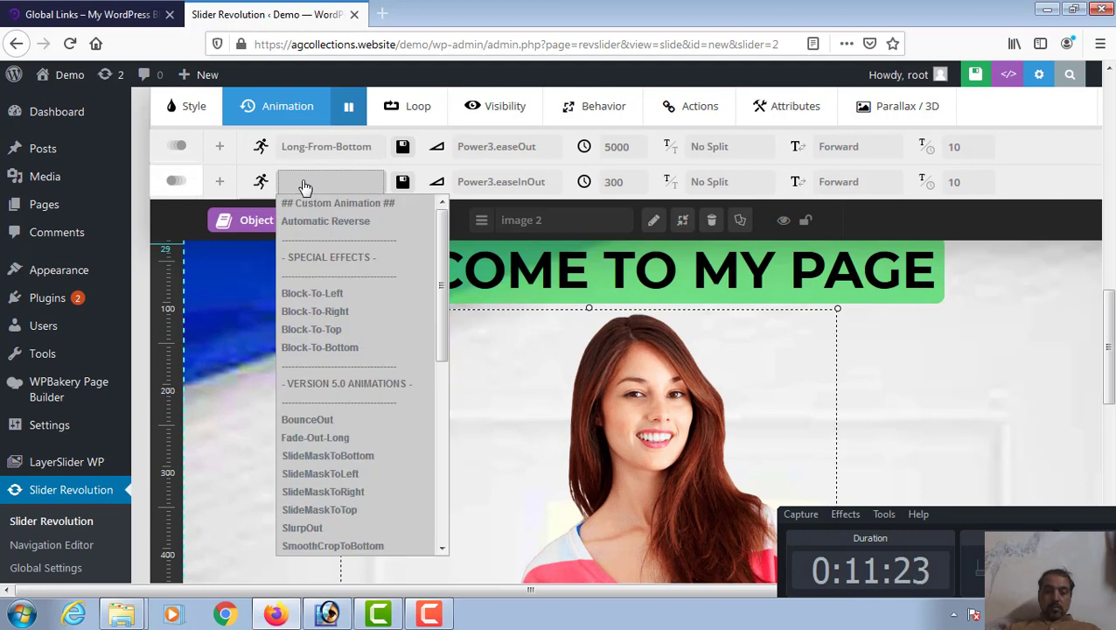
{"action": "left_click", "coordinate": [328, 516]}
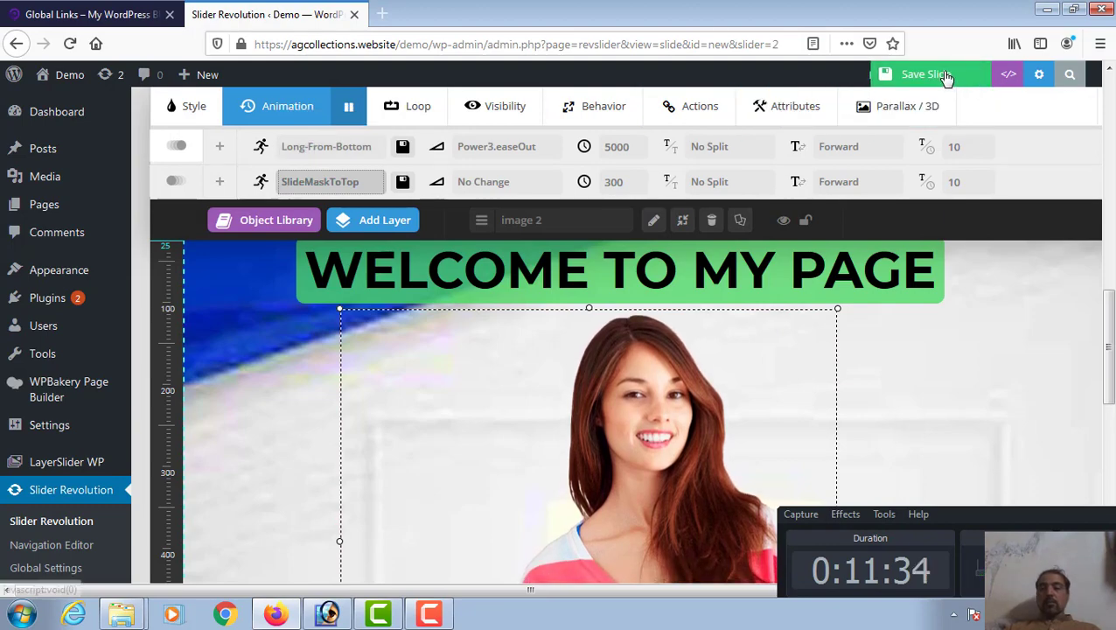
{"action": "left_click", "coordinate": [946, 77]}
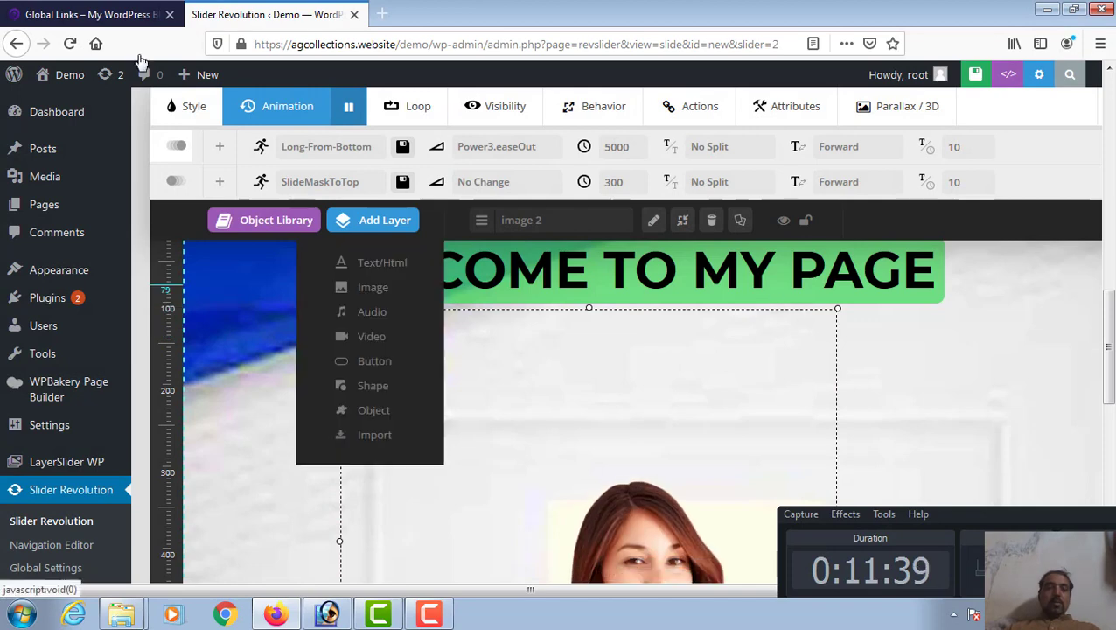
- Leave the slide editor and open the site's home page for editing
{"action": "left_click", "coordinate": [102, 12]}
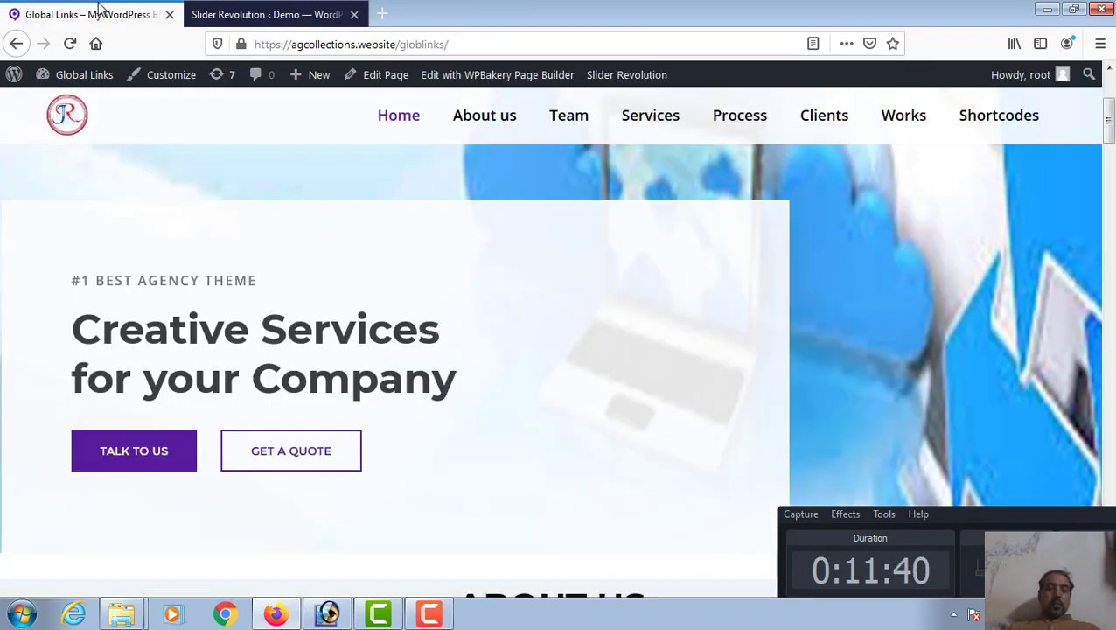
{"action": "left_click", "coordinate": [295, 12]}
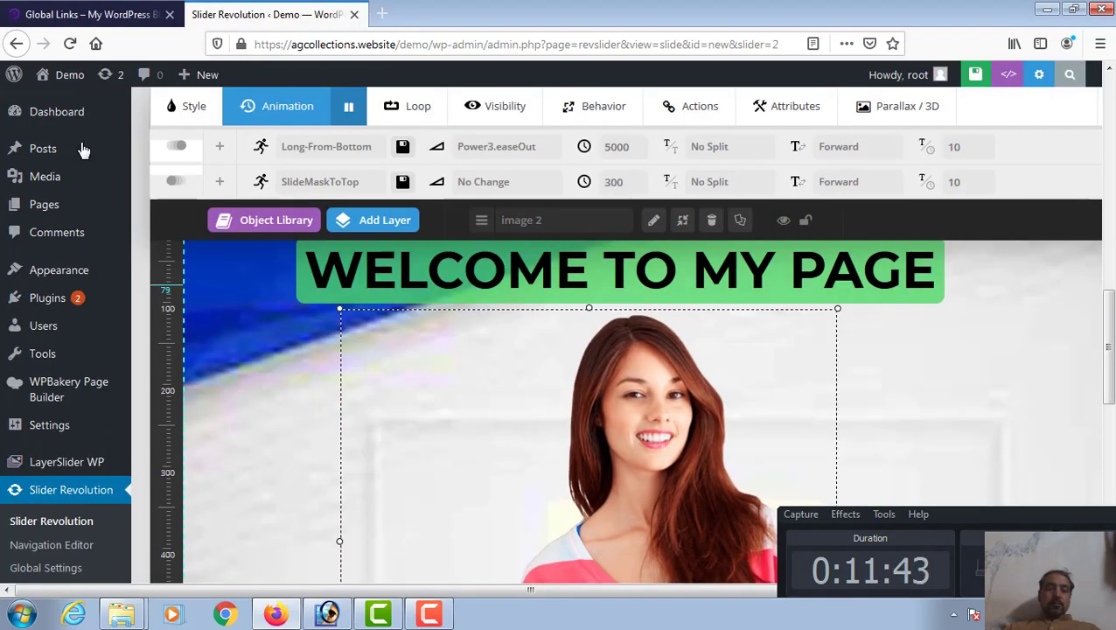
{"action": "left_click", "coordinate": [50, 217]}
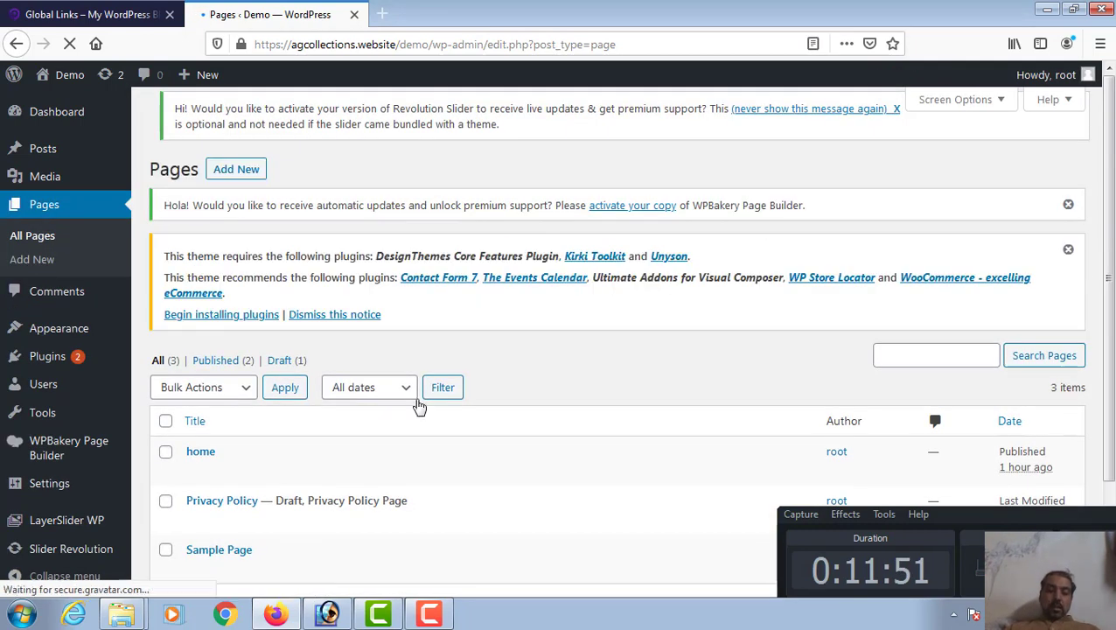
{"action": "left_click", "coordinate": [200, 477]}
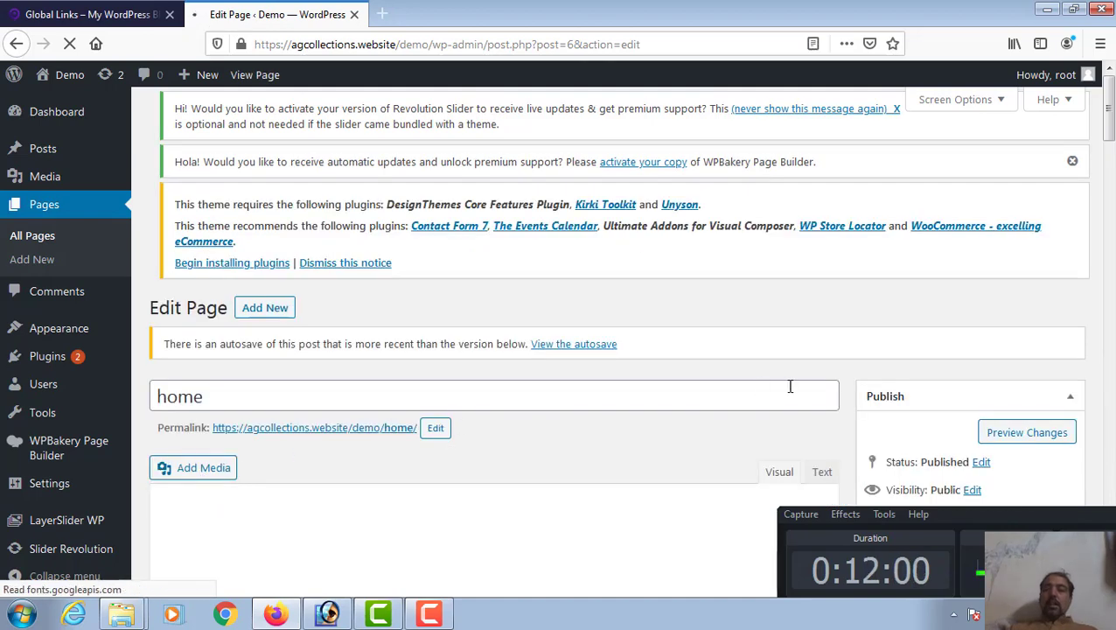
- Remove the Revolution Slider 5 element with the Home alias from the home page's last row
{"action": "scroll", "coordinate": [1111, 151], "scroll_direction": "down", "scroll_amount": 7}
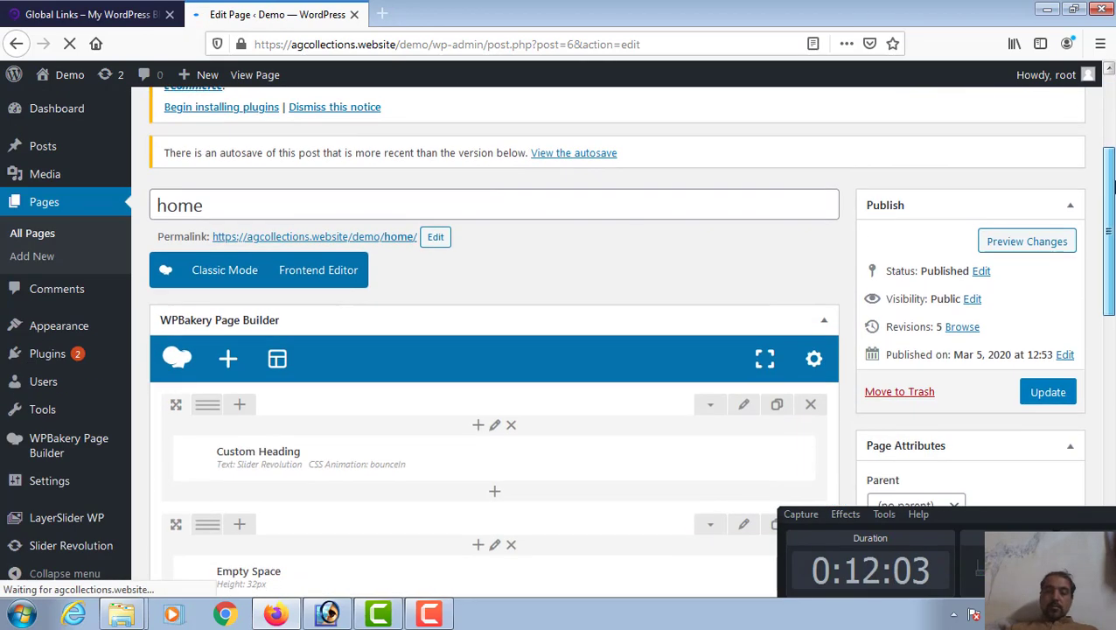
{"action": "scroll", "coordinate": [573, 384], "scroll_direction": "down", "scroll_amount": 4}
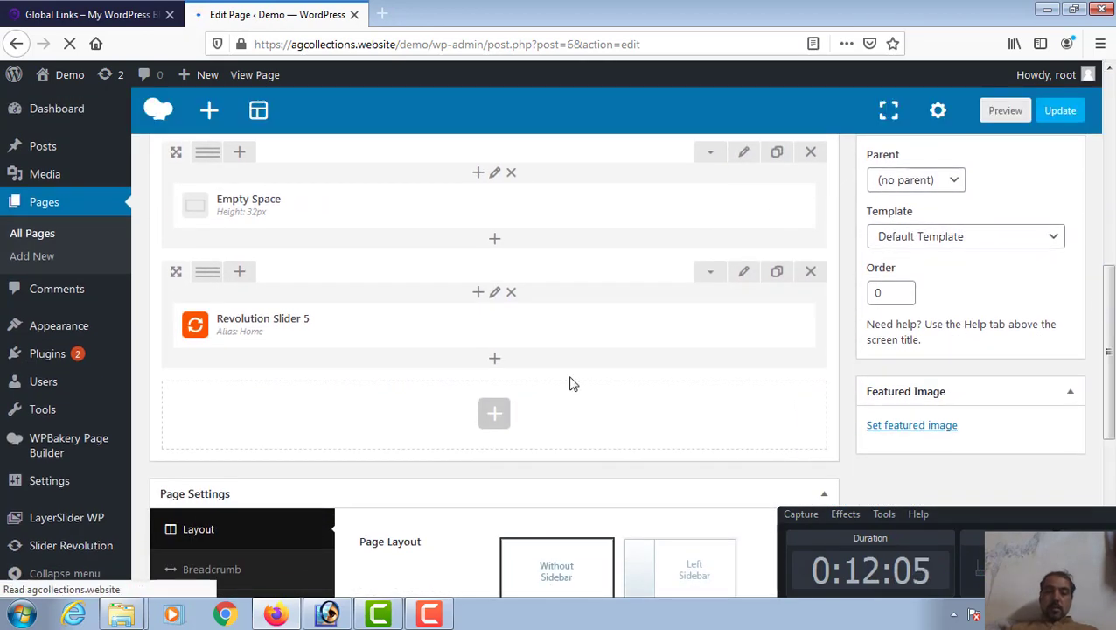
{"action": "mouse_move", "coordinate": [526, 344]}
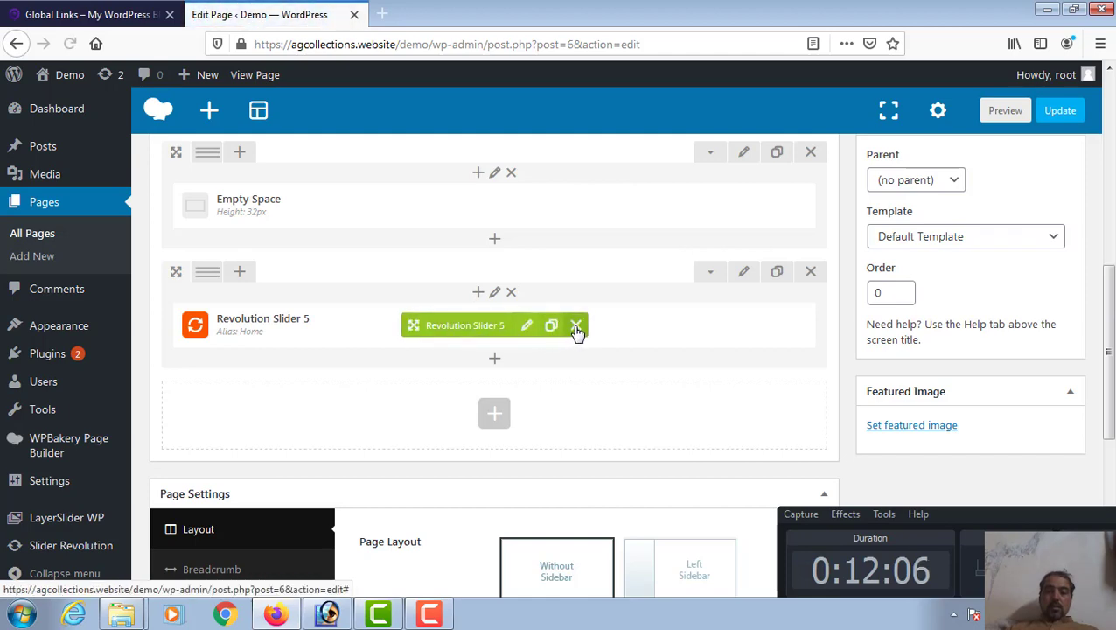
{"action": "left_click", "coordinate": [578, 329]}
{"action": "left_click", "coordinate": [549, 294]}
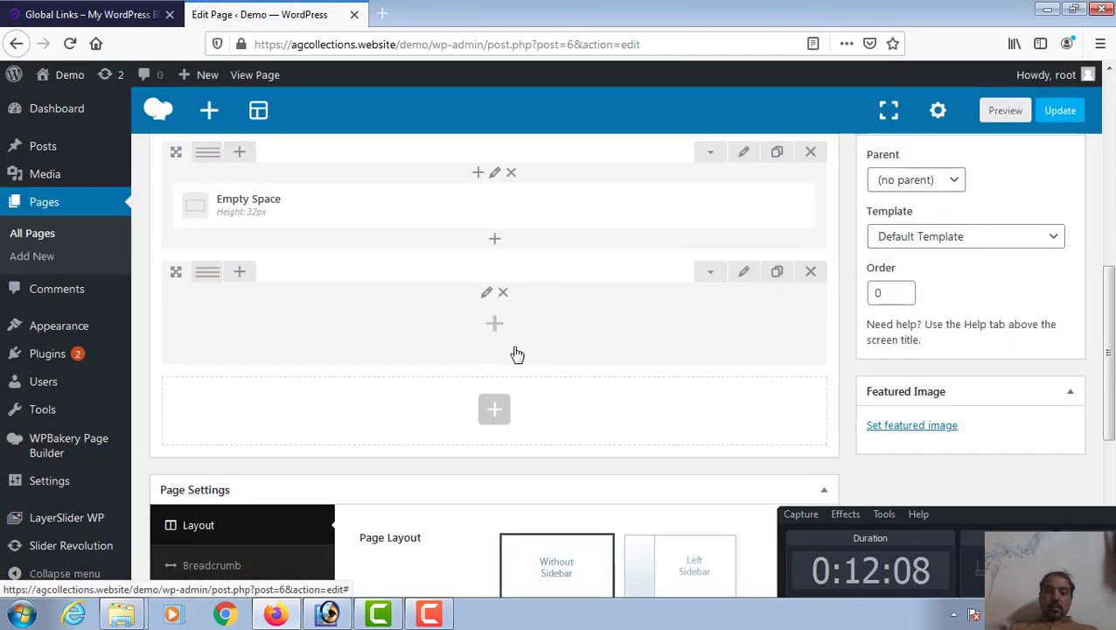
- Insert a Revolution Slider 5 element showing the Demo slider into the emptied row and update the page
{"action": "left_click", "coordinate": [495, 326]}
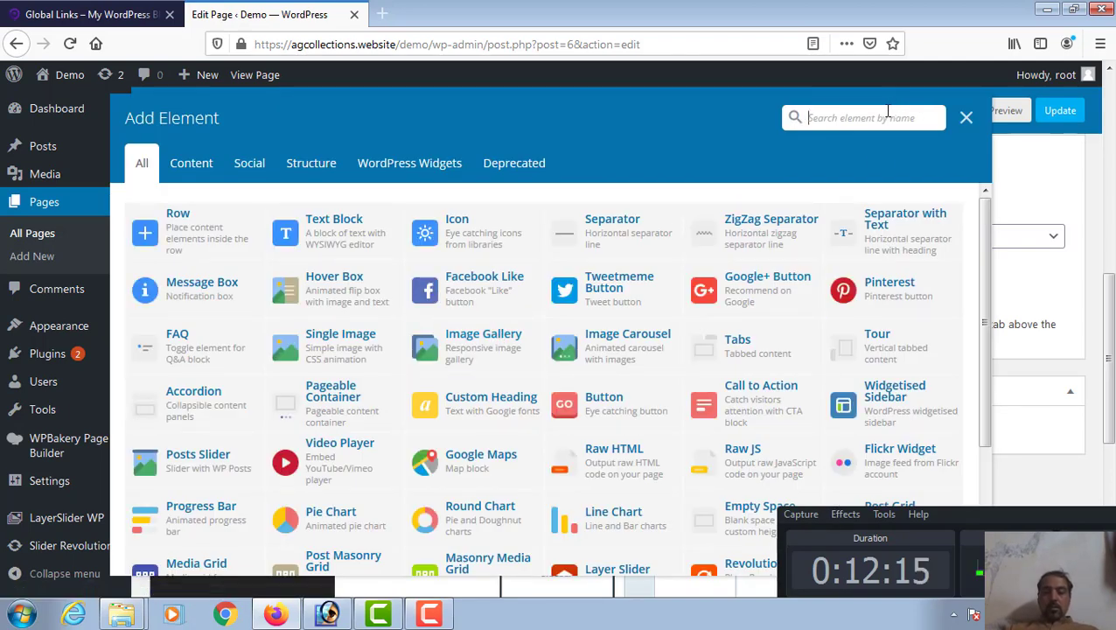
{"action": "type", "text": "sli"}
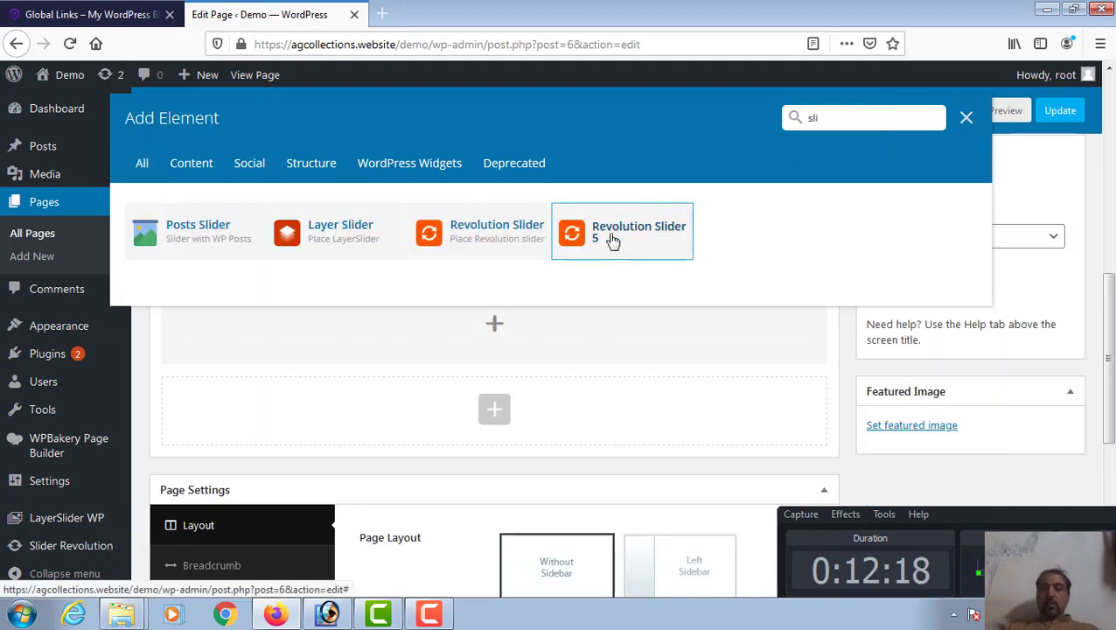
{"action": "left_click", "coordinate": [614, 241]}
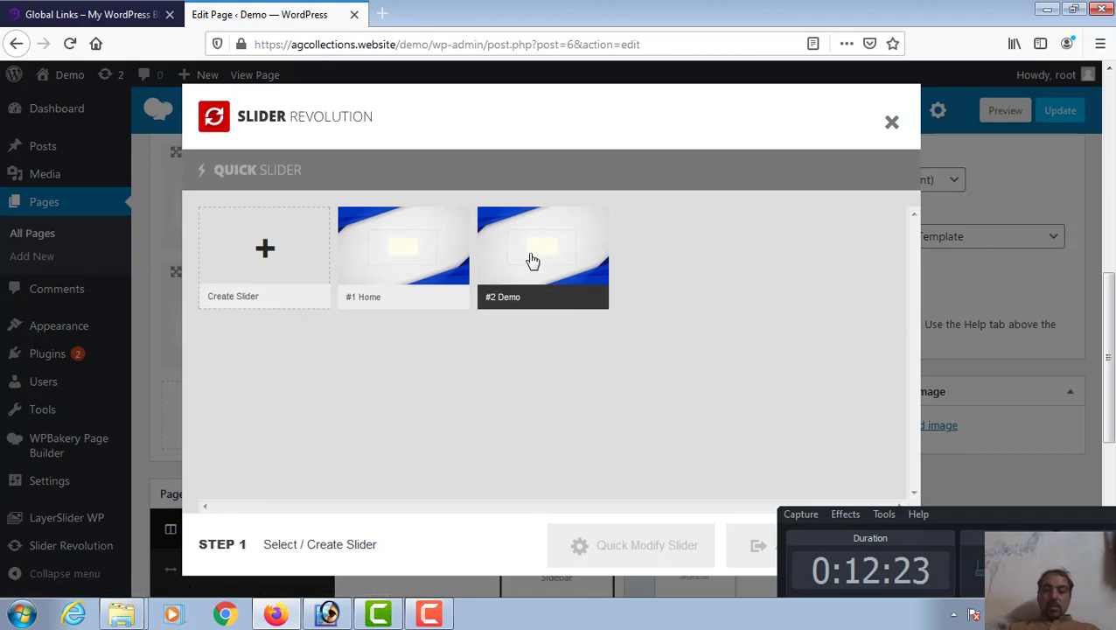
{"action": "left_click", "coordinate": [533, 260]}
{"action": "left_click", "coordinate": [757, 545]}
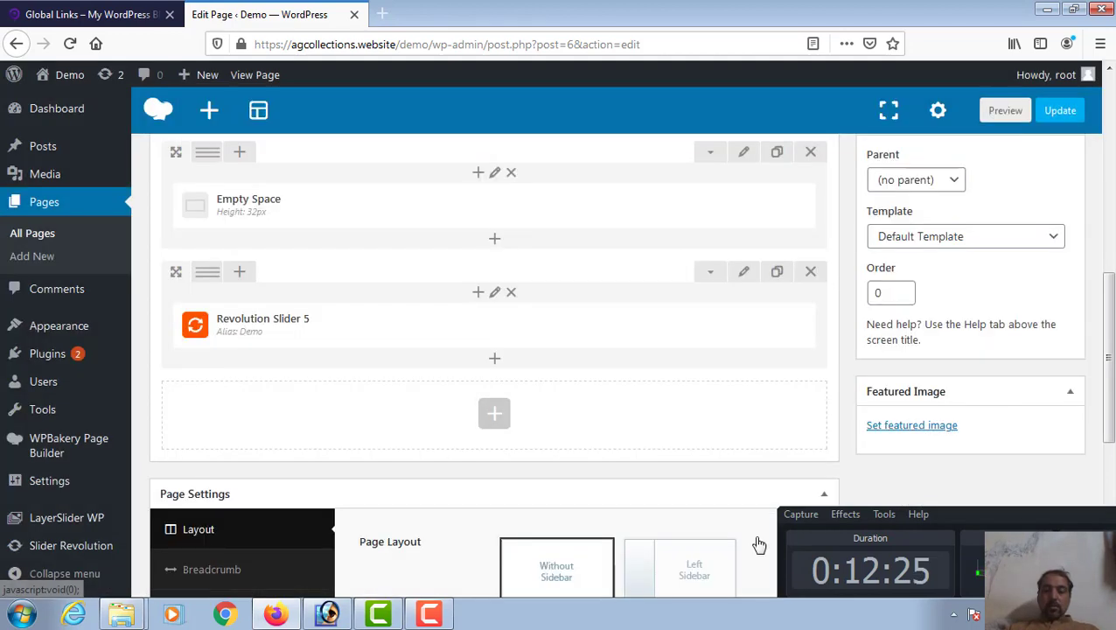
{"action": "left_click", "coordinate": [1057, 114]}
- View the published home page in a new browser tab, reload it and examine the Demo slider's text and image animations
{"action": "scroll", "coordinate": [1109, 293], "scroll_direction": "up", "scroll_amount": 3}
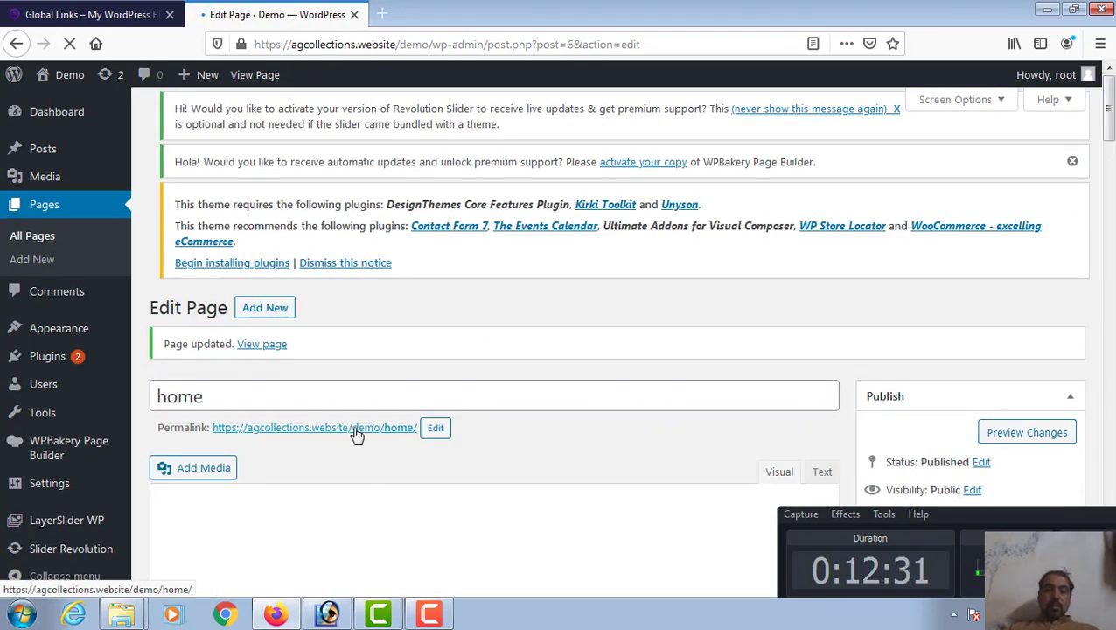
{"action": "right_click", "coordinate": [356, 428]}
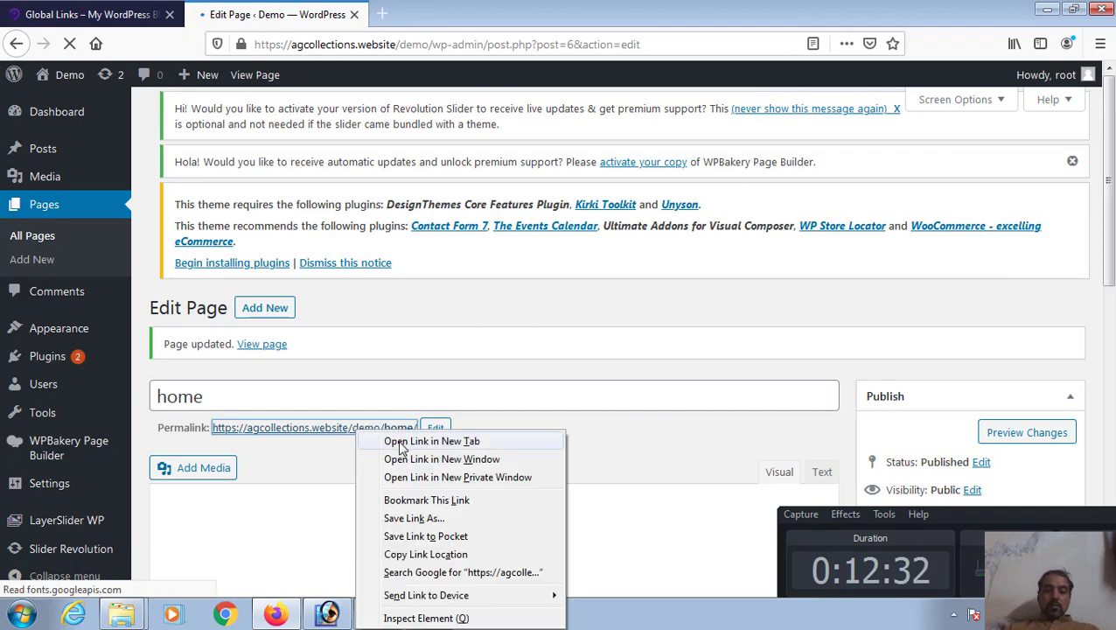
{"action": "left_click", "coordinate": [401, 443]}
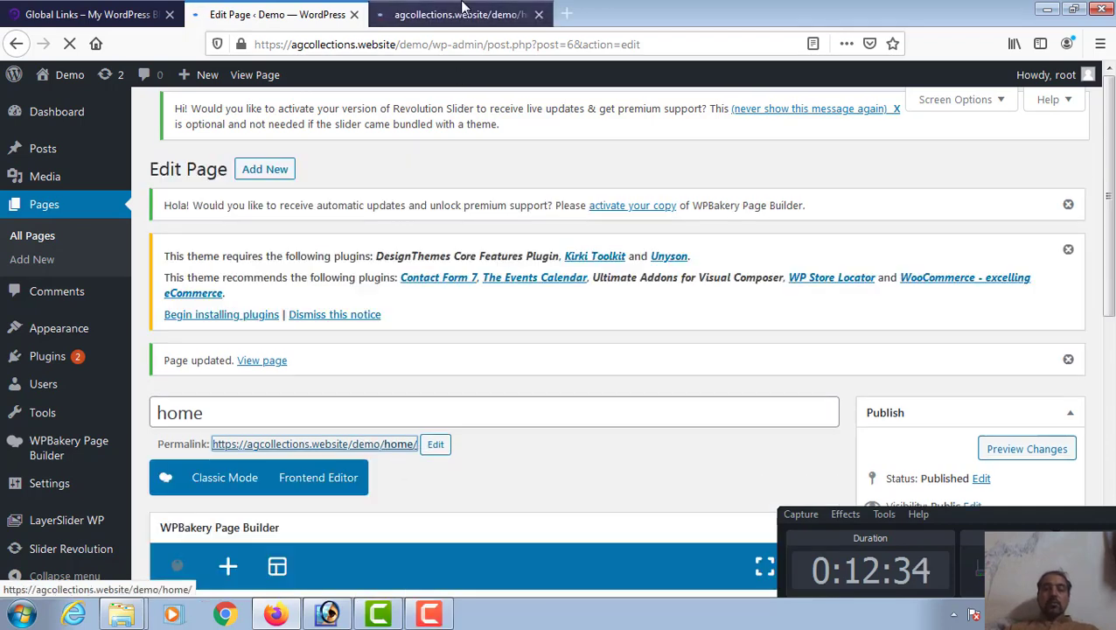
{"action": "left_click", "coordinate": [444, 16]}
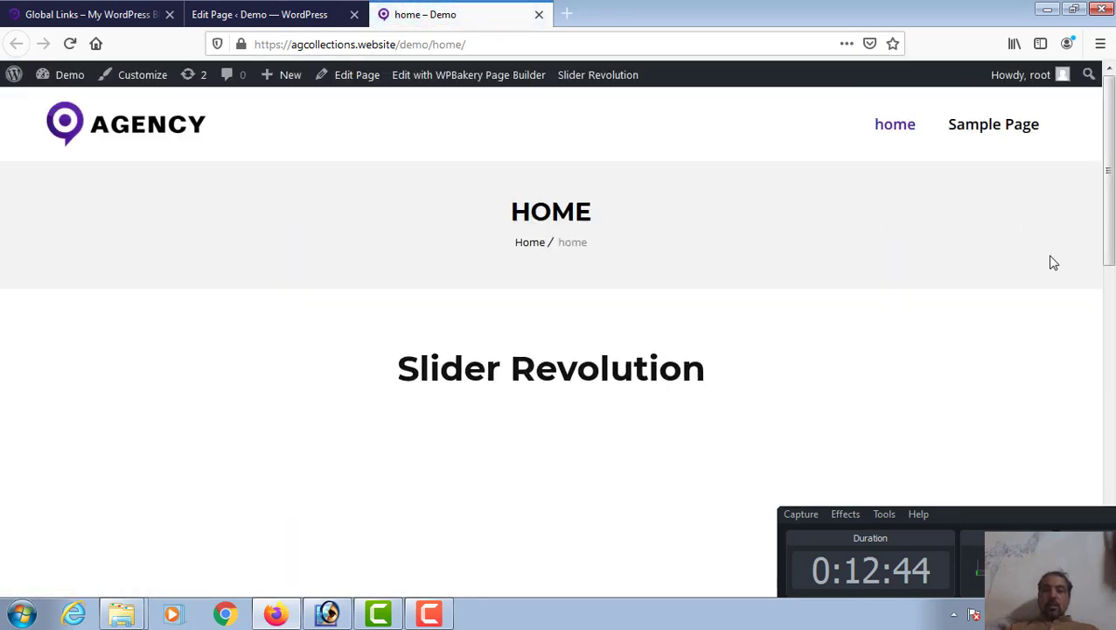
{"action": "scroll", "coordinate": [1113, 186], "scroll_direction": "down", "scroll_amount": 5}
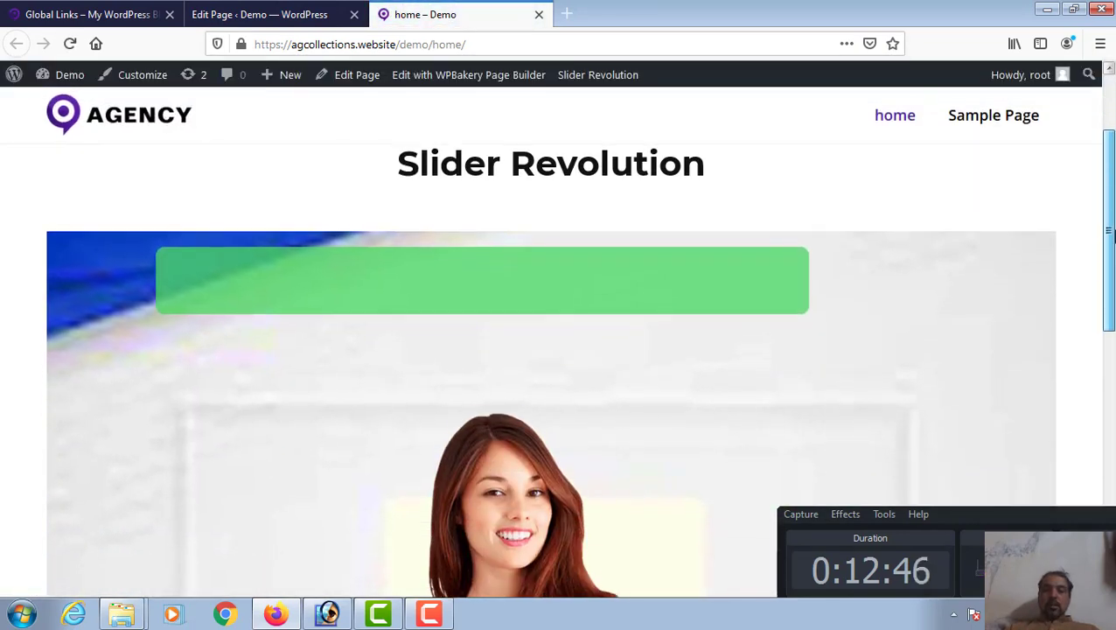
{"action": "scroll", "coordinate": [1109, 262], "scroll_direction": "down", "scroll_amount": 1}
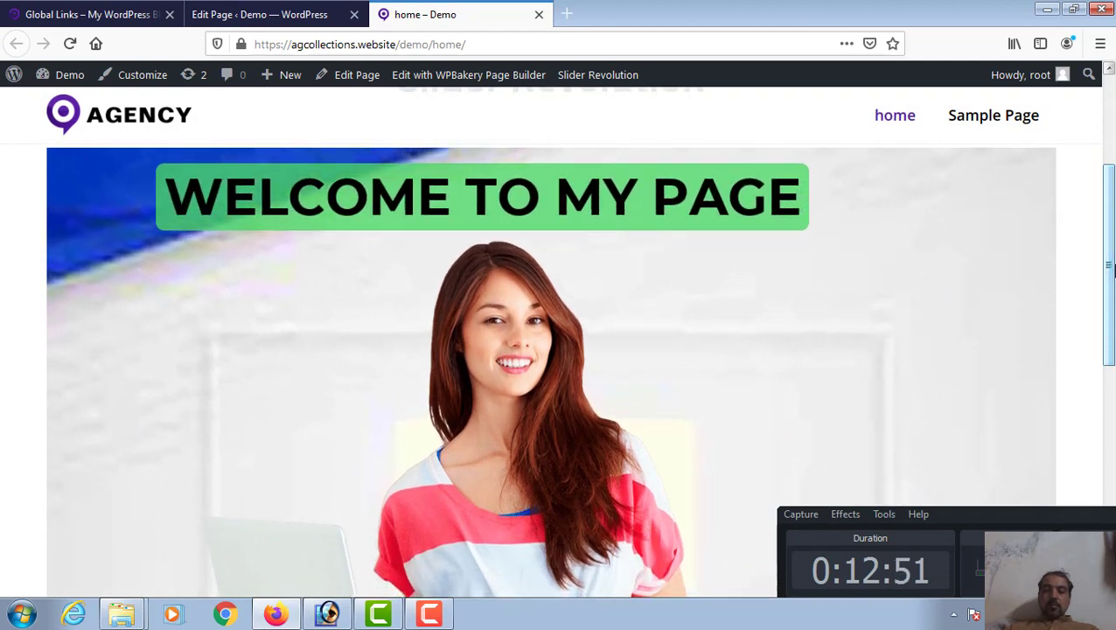
{"action": "left_click", "coordinate": [70, 43]}
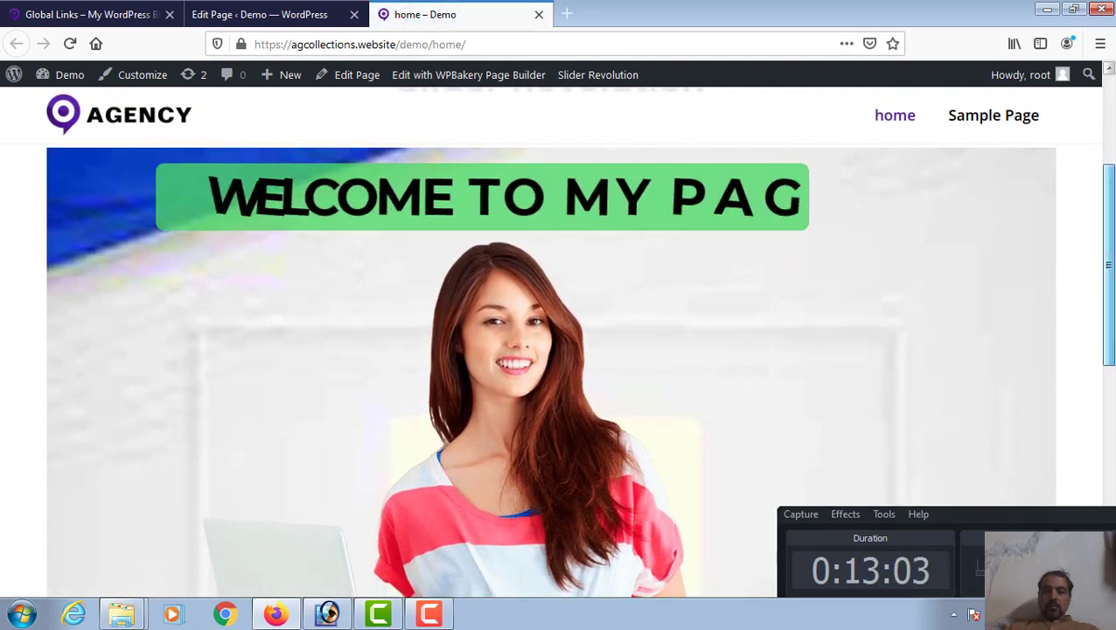
{"action": "left_click_drag", "start_coordinate": [1112, 178], "coordinate": [1110, 235]}
{"action": "scroll", "coordinate": [560, 350], "scroll_direction": "up", "scroll_amount": 2}
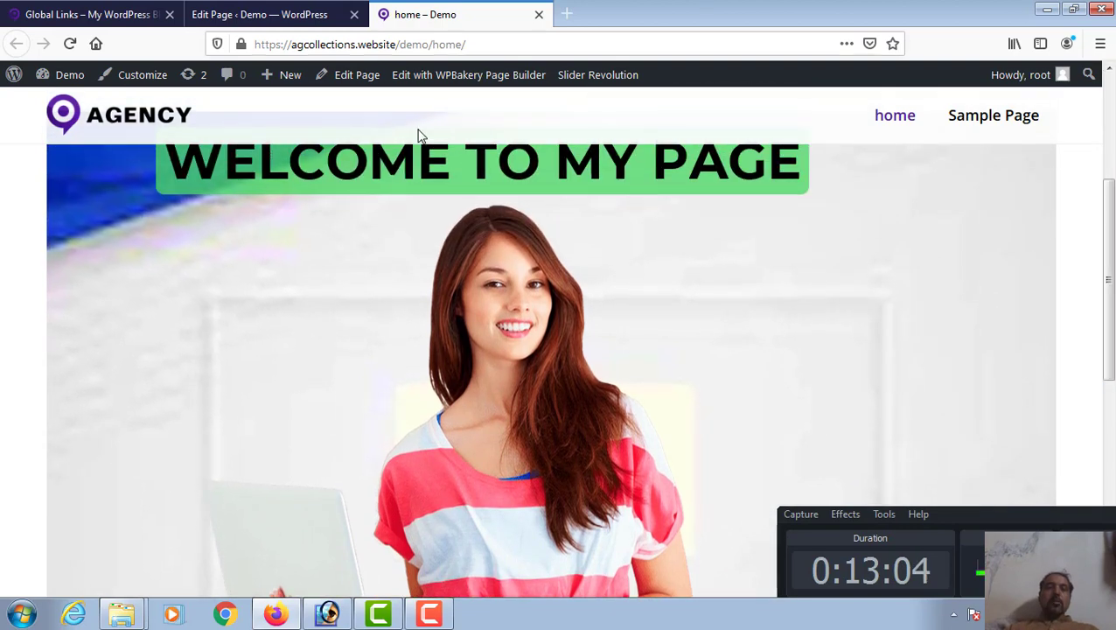
- Return to the admin tab and open the Demo slider from Slider Revolution in the slide editor
{"action": "left_click", "coordinate": [252, 10]}
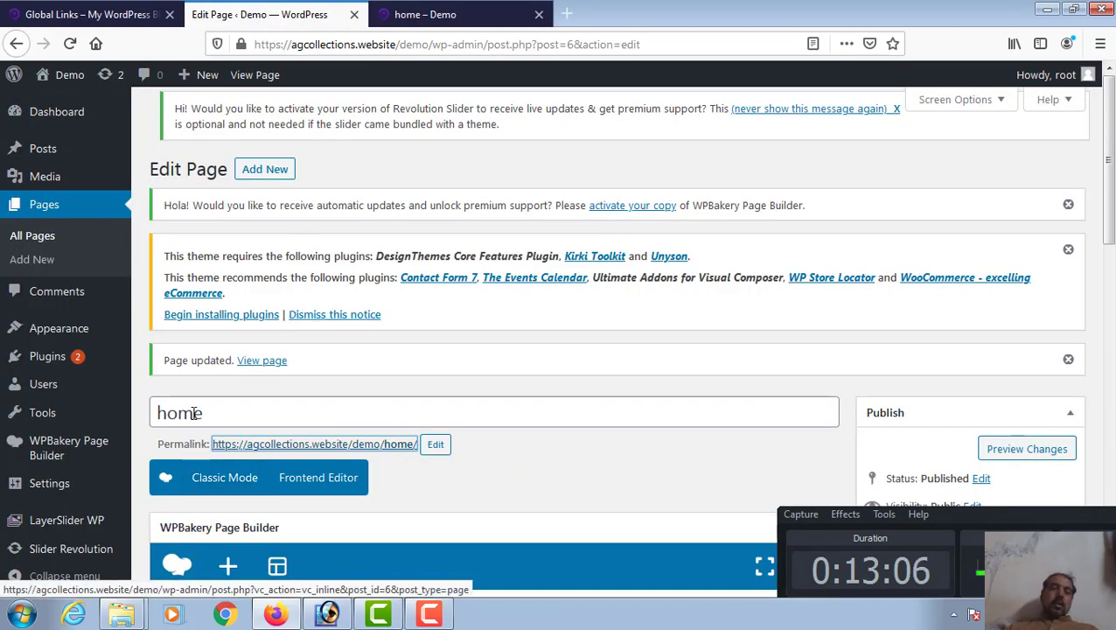
{"action": "mouse_move", "coordinate": [101, 556]}
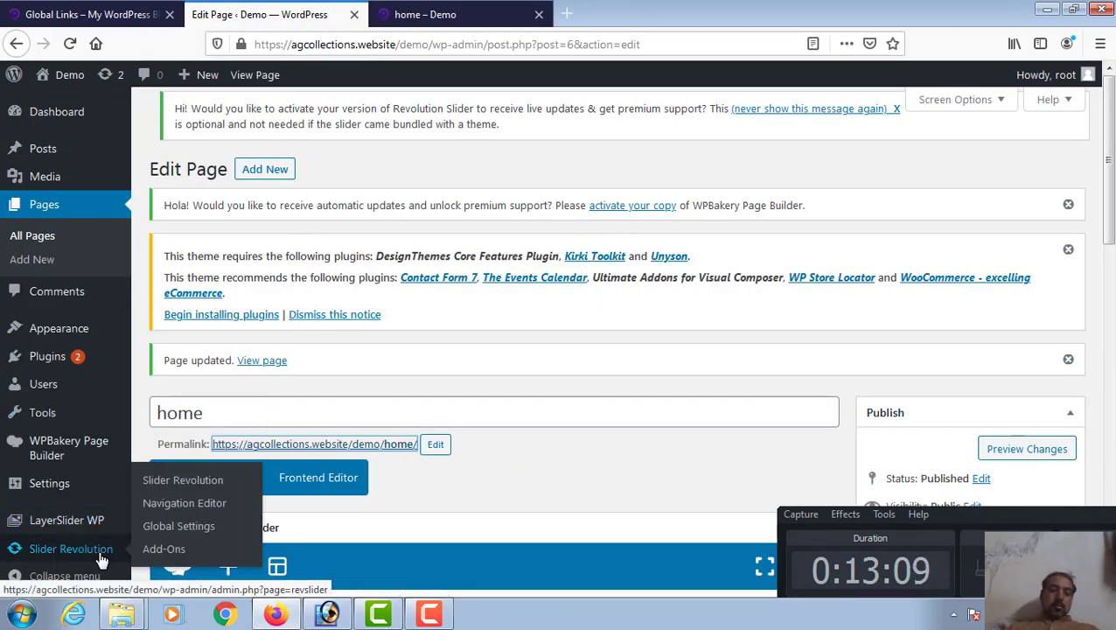
{"action": "left_click", "coordinate": [170, 490]}
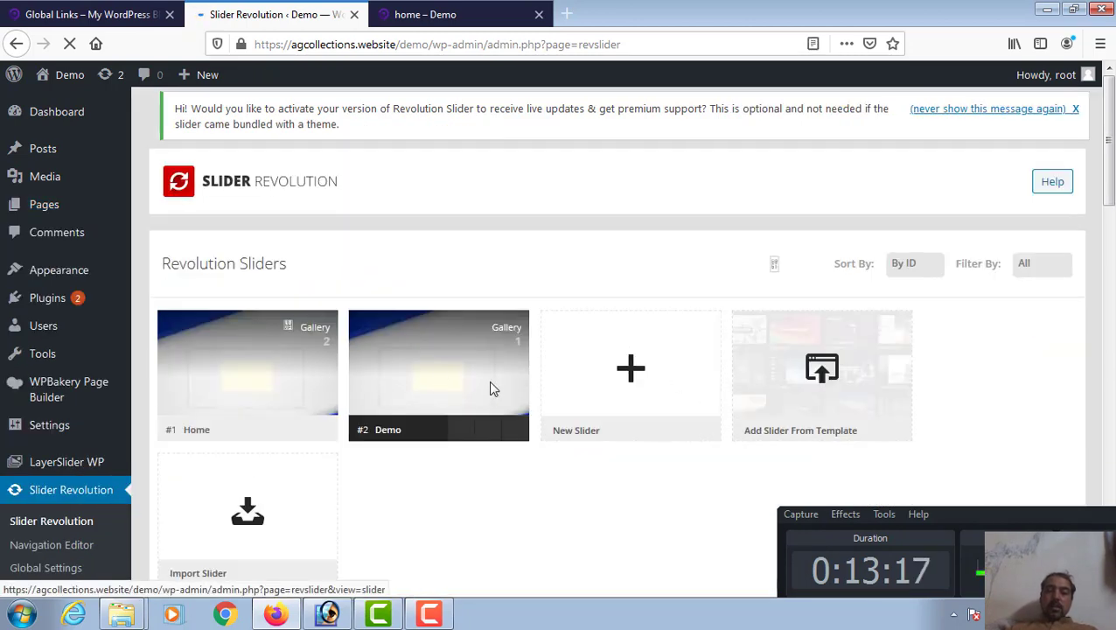
{"action": "left_click", "coordinate": [419, 372]}
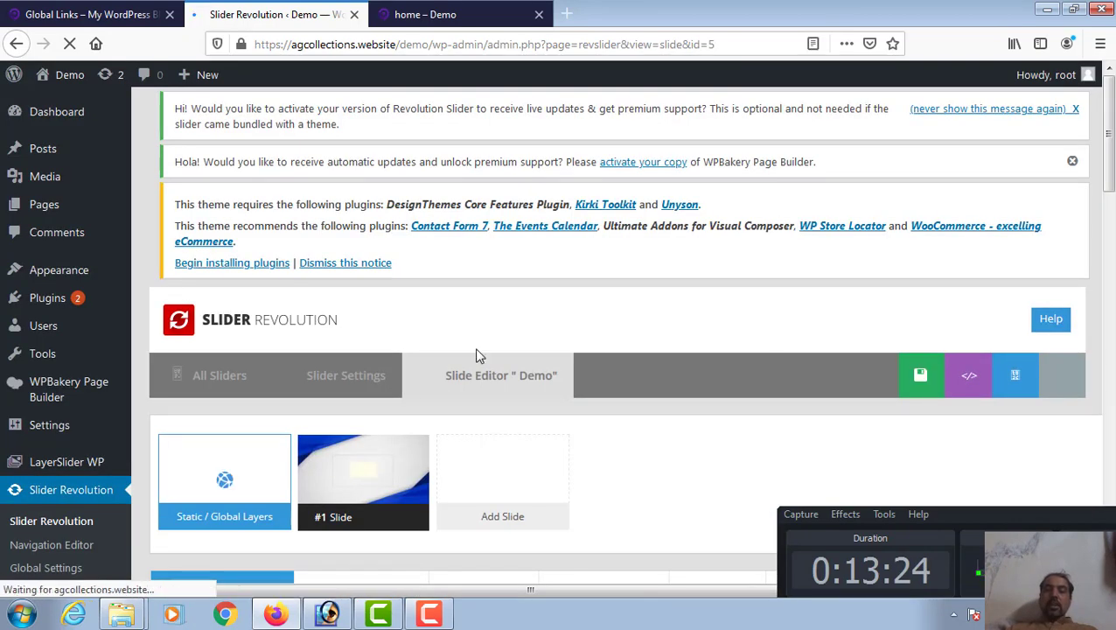
- Add a second, blank slide to the Demo slider
{"action": "left_click_drag", "start_coordinate": [1112, 158], "coordinate": [1089, 234]}
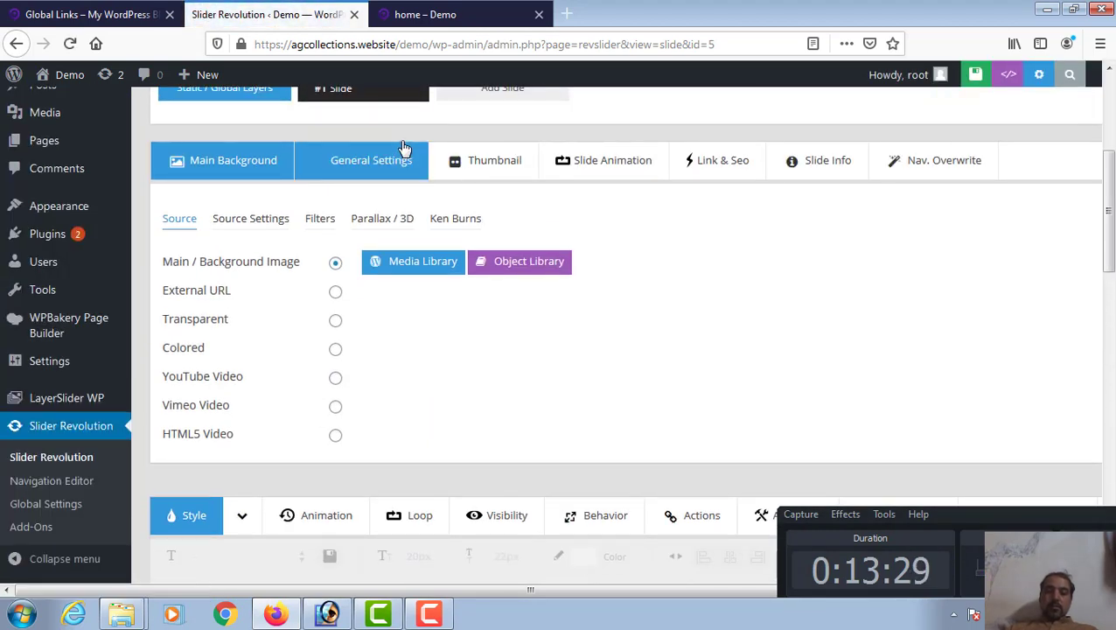
{"action": "scroll", "coordinate": [613, 420], "scroll_direction": "down", "scroll_amount": 2}
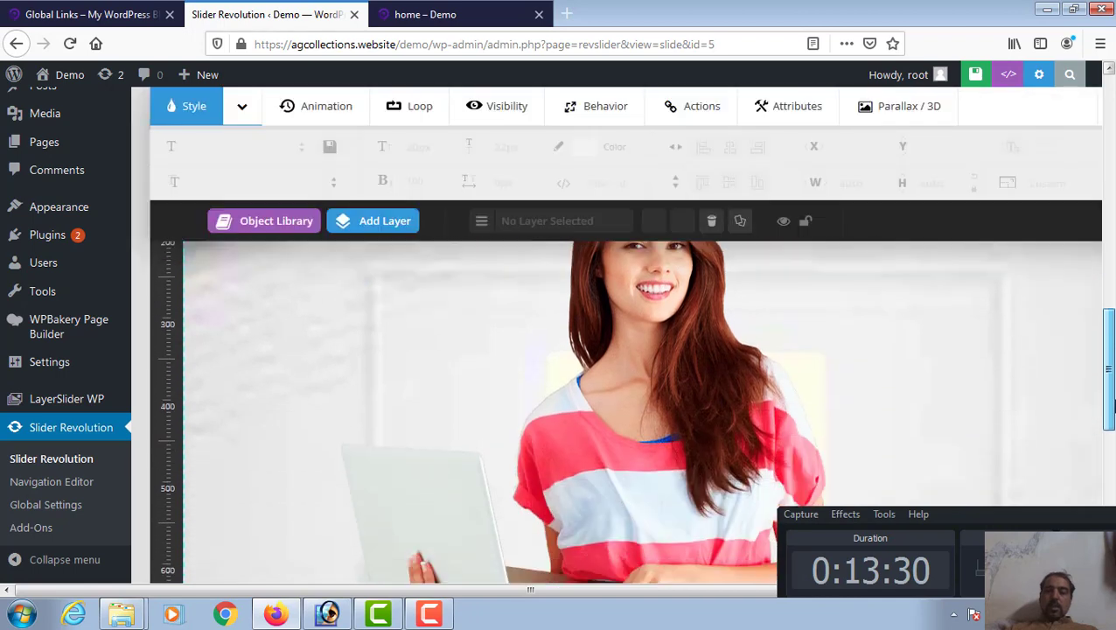
{"action": "scroll", "coordinate": [613, 420], "scroll_direction": "up", "scroll_amount": 5}
{"action": "scroll", "coordinate": [860, 175], "scroll_direction": "up", "scroll_amount": 3}
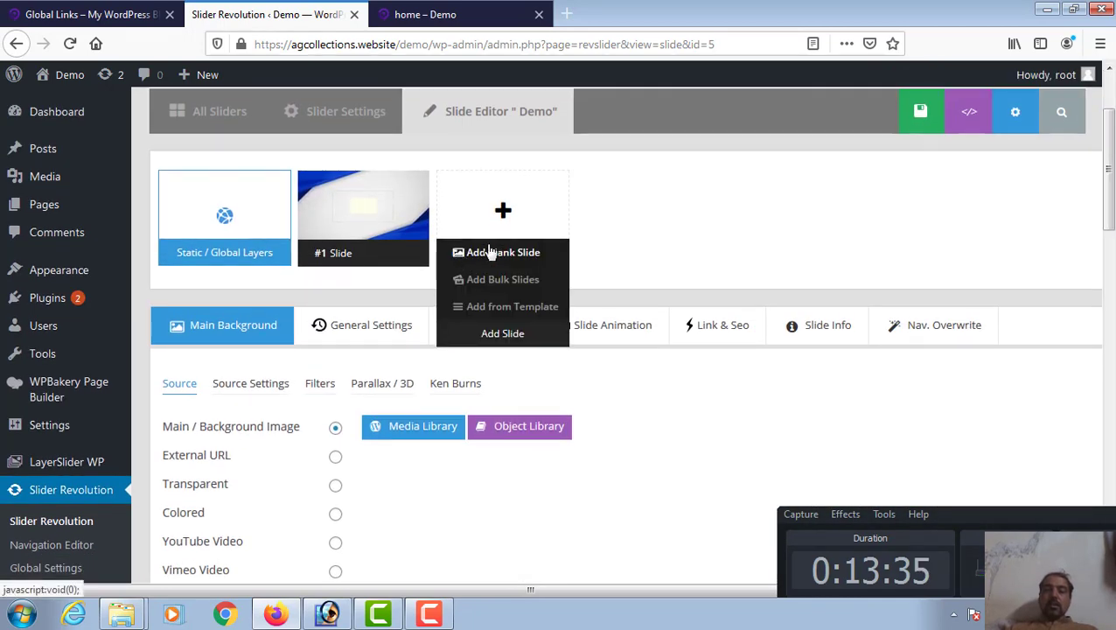
{"action": "left_click", "coordinate": [489, 251]}
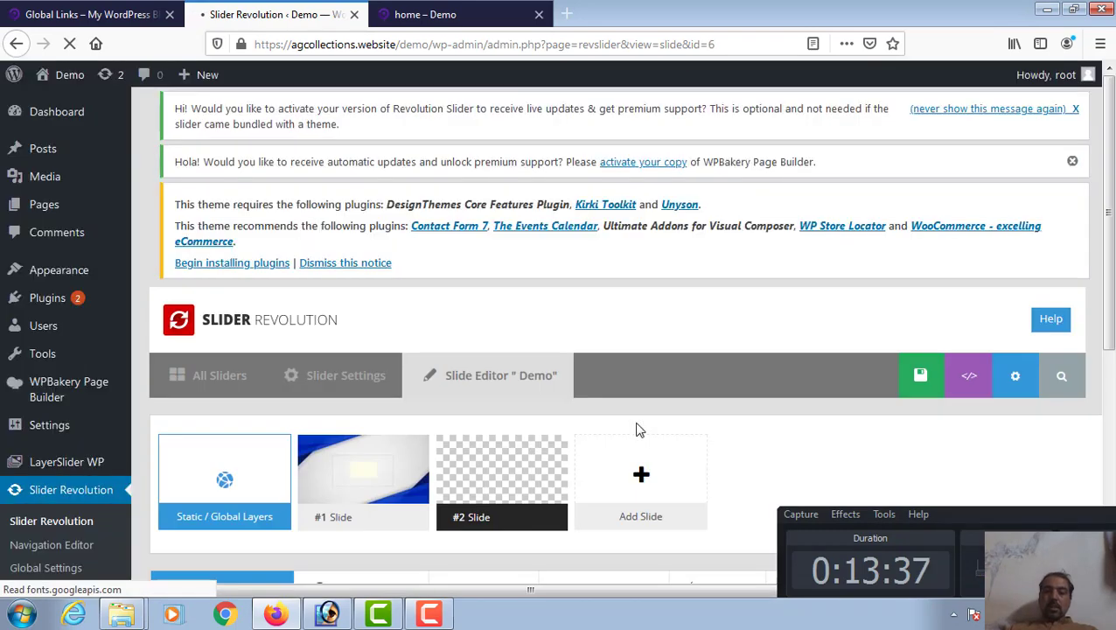
- Set the second slide's background source to Main / Background Image and upload the ufone picture from the technology > Camera folder
{"action": "left_click_drag", "start_coordinate": [1110, 154], "coordinate": [1111, 241]}
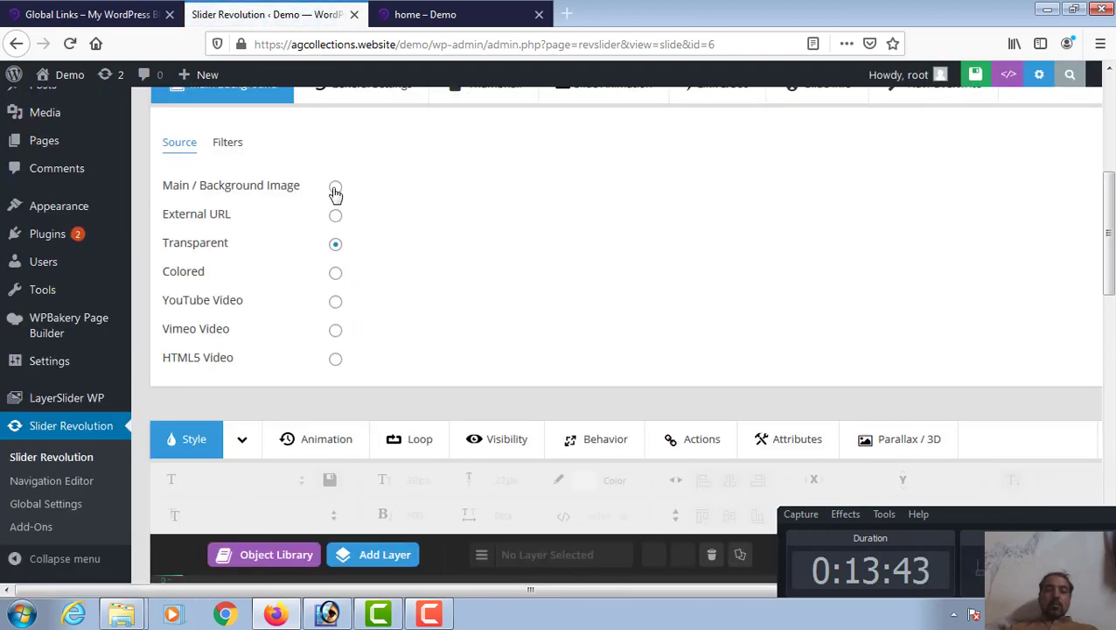
{"action": "left_click", "coordinate": [335, 189]}
{"action": "left_click", "coordinate": [423, 187]}
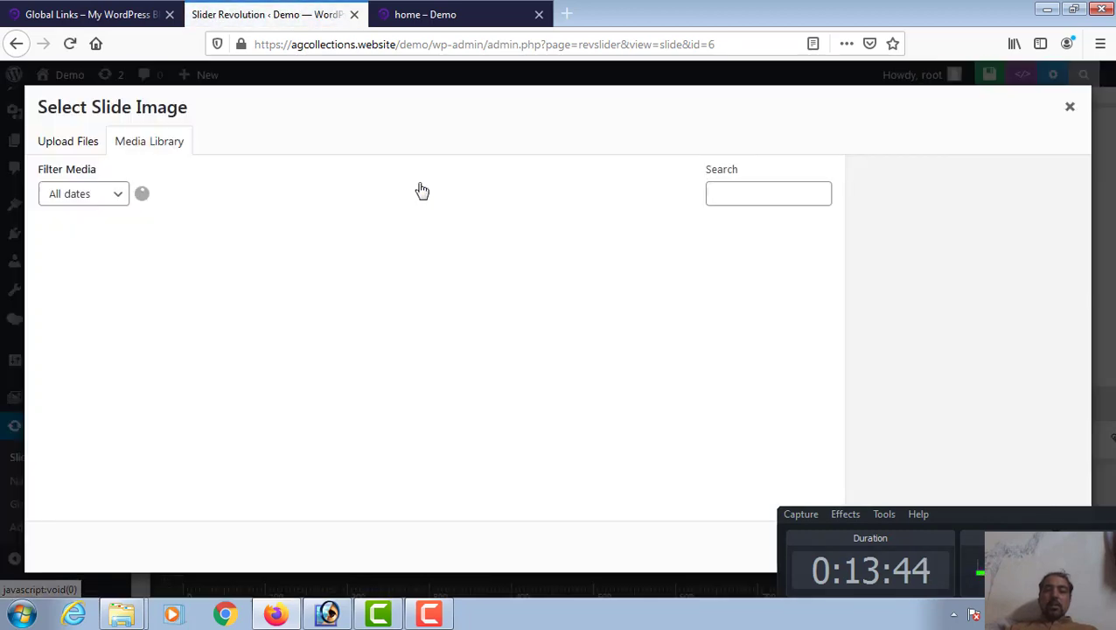
{"action": "left_click", "coordinate": [68, 141]}
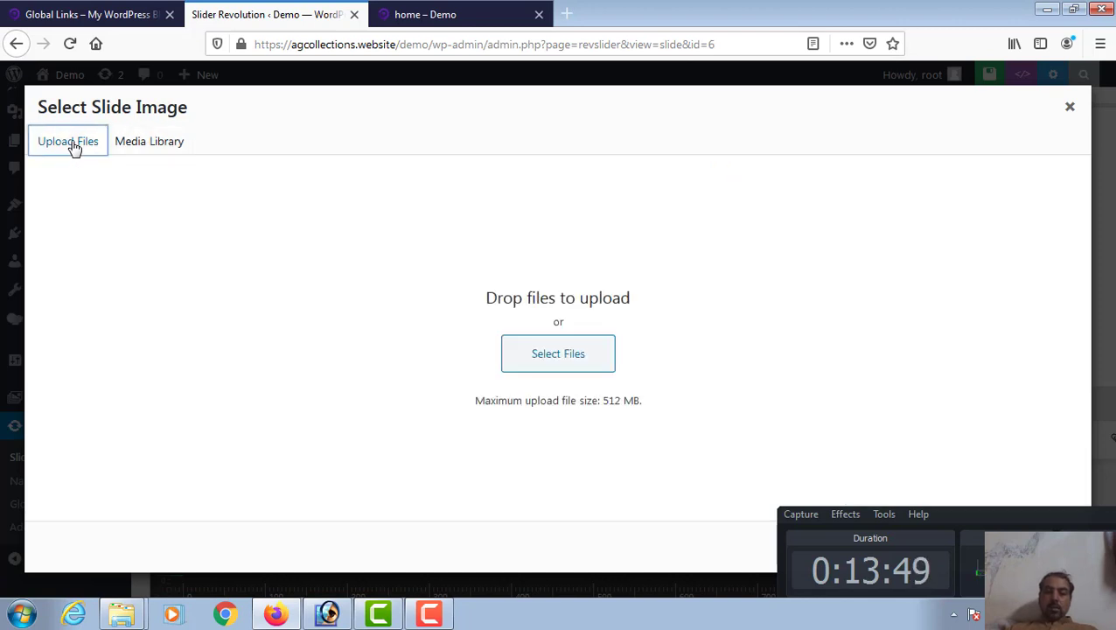
{"action": "left_click", "coordinate": [536, 354]}
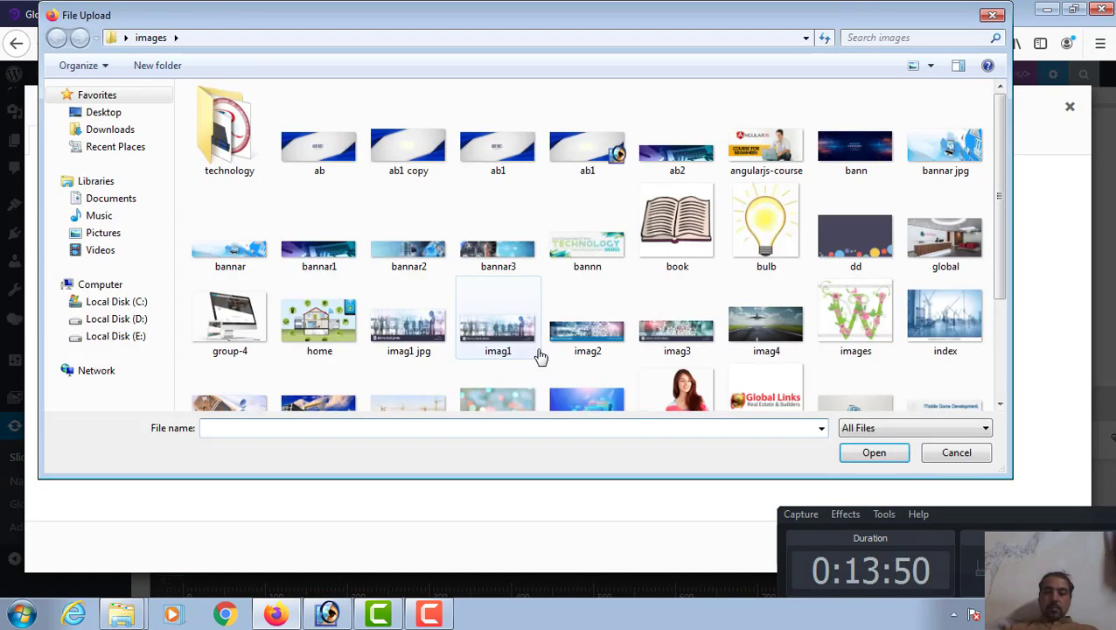
{"action": "double_click", "coordinate": [225, 145]}
{"action": "double_click", "coordinate": [226, 145]}
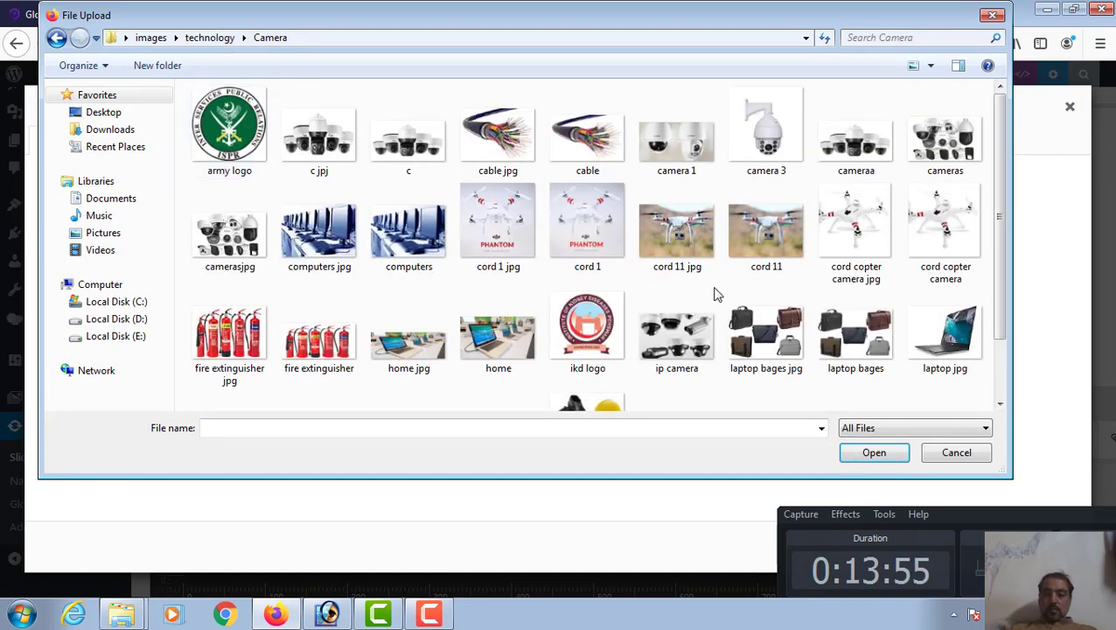
{"action": "scroll", "coordinate": [1004, 212], "scroll_direction": "down", "scroll_amount": 2}
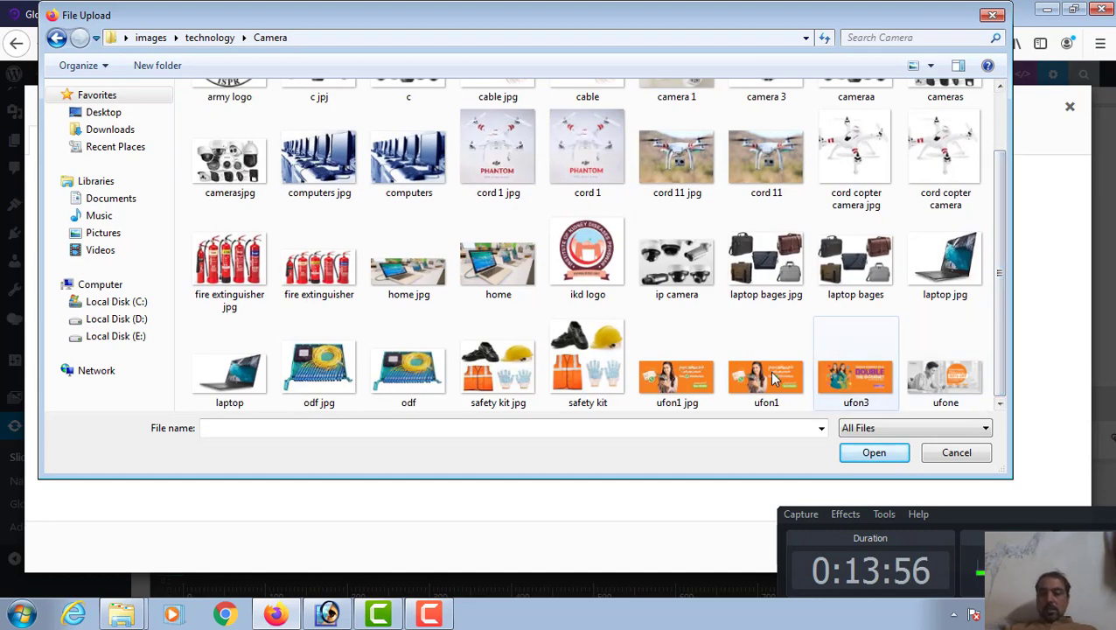
{"action": "left_click", "coordinate": [946, 372]}
{"action": "left_click", "coordinate": [874, 453]}
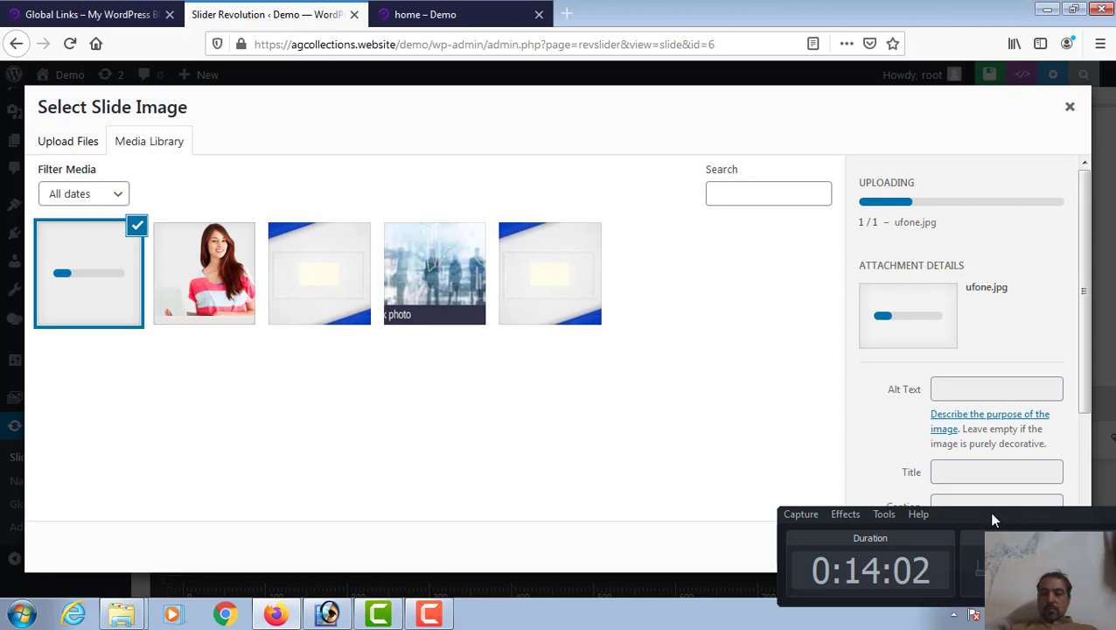
- Insert the uploaded ufone.jpg as the second slide's background image
{"action": "left_click_drag", "start_coordinate": [992, 520], "coordinate": [690, 450]}
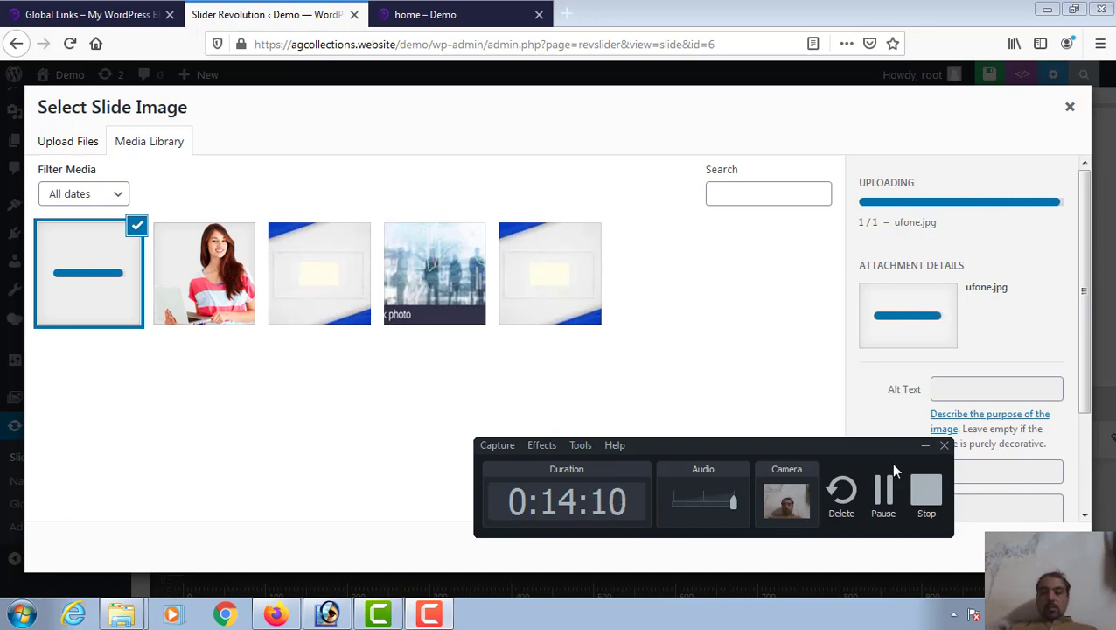
{"action": "left_click_drag", "start_coordinate": [892, 467], "coordinate": [854, 530]}
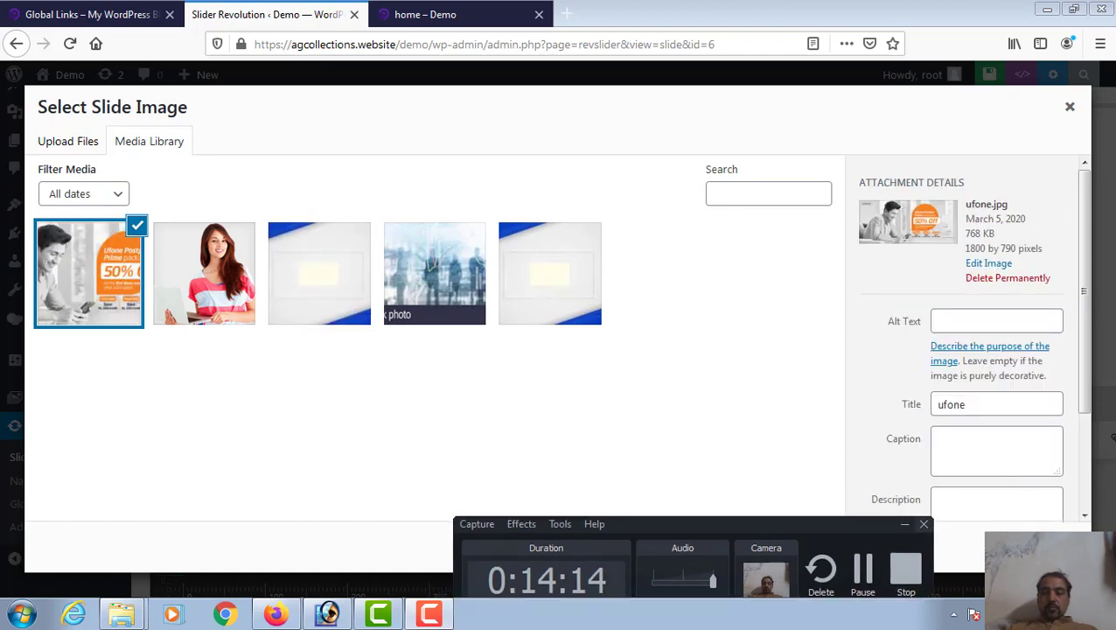
{"action": "key", "text": "Escape"}
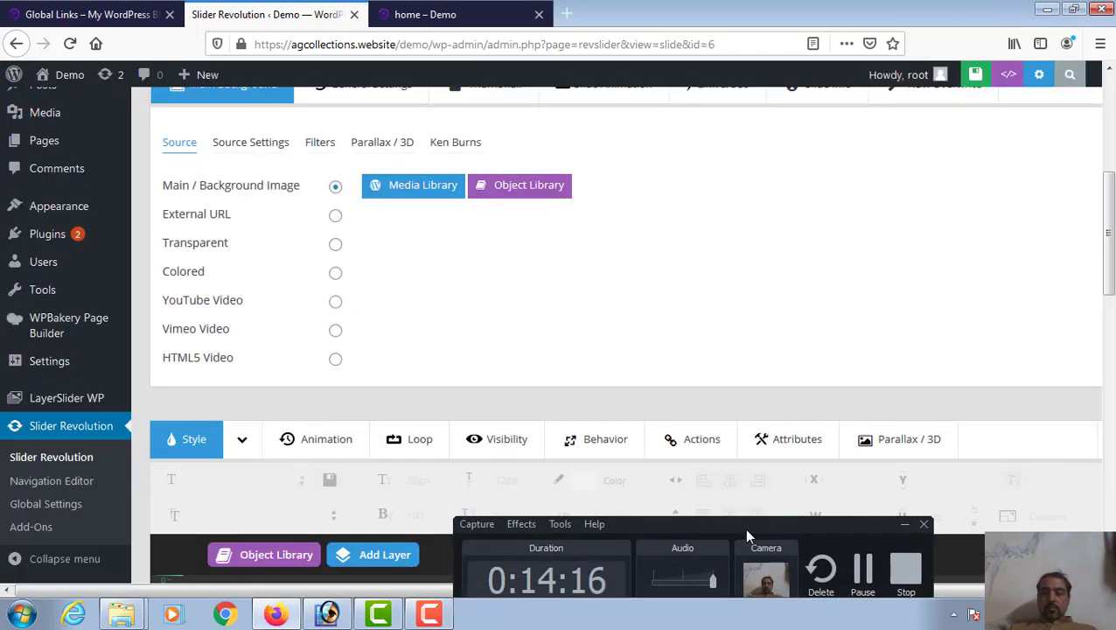
{"action": "left_click_drag", "start_coordinate": [737, 525], "coordinate": [1099, 449]}
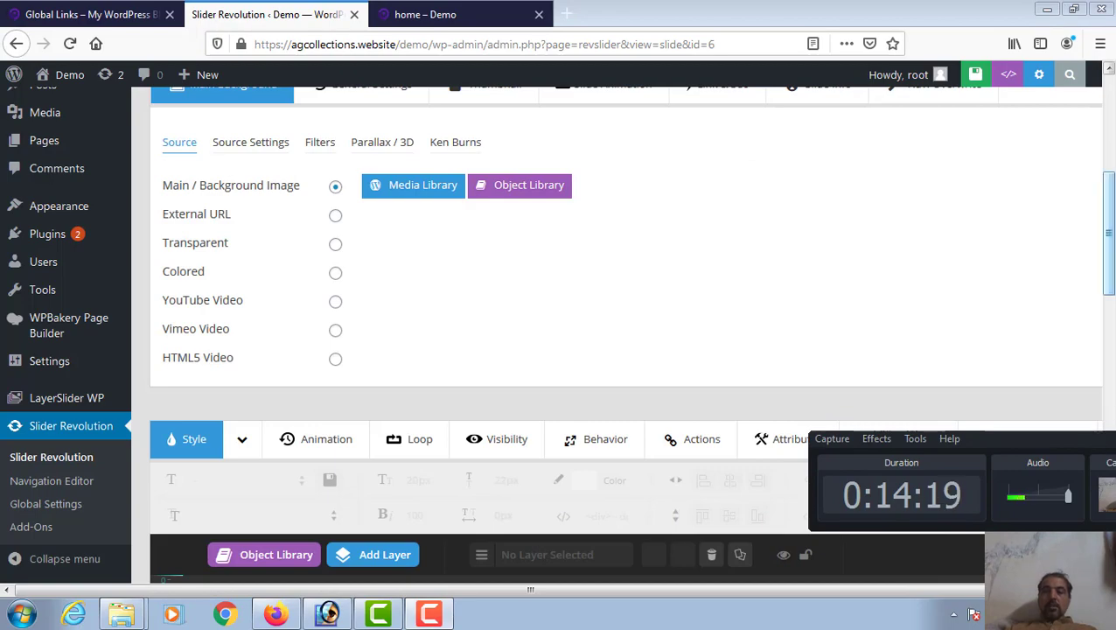
{"action": "left_click_drag", "start_coordinate": [1109, 231], "coordinate": [1109, 186]}
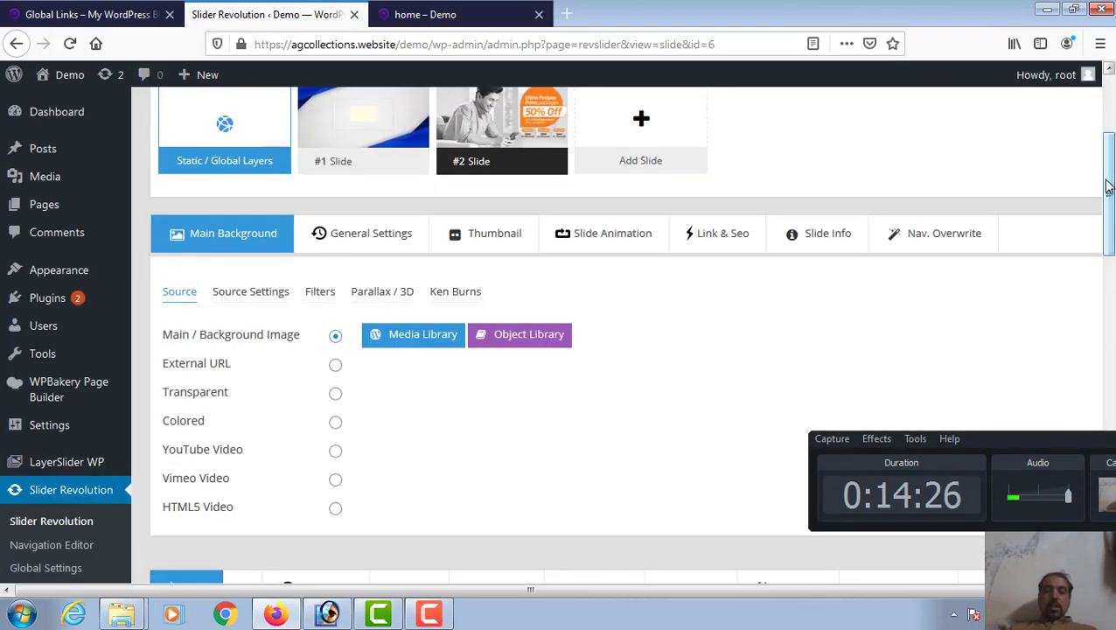
{"action": "left_click", "coordinate": [429, 338]}
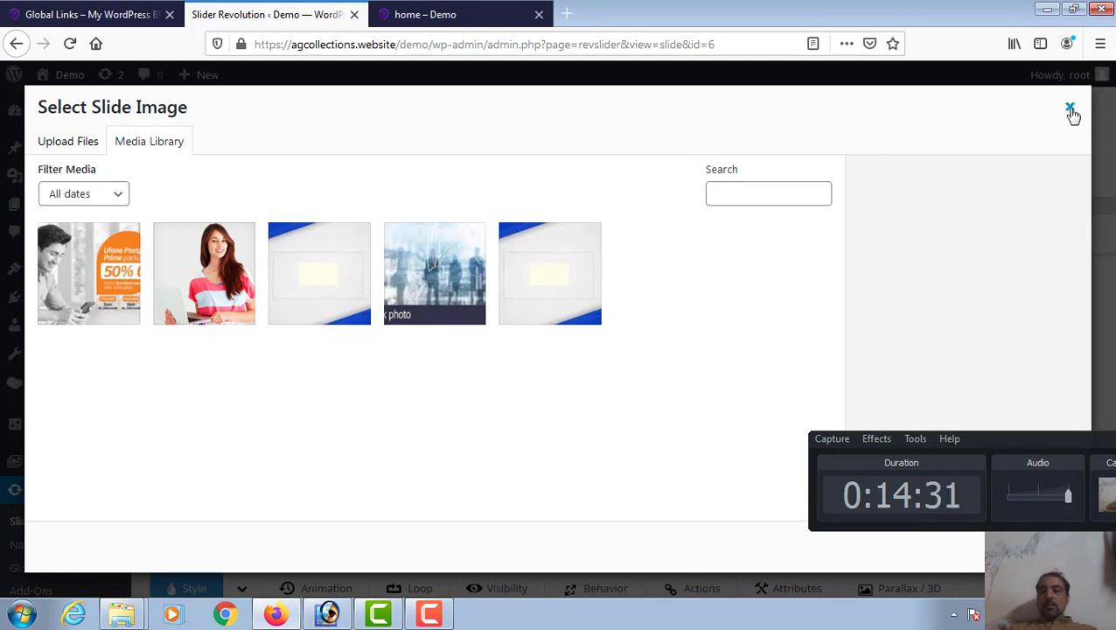
{"action": "key", "text": "Escape"}
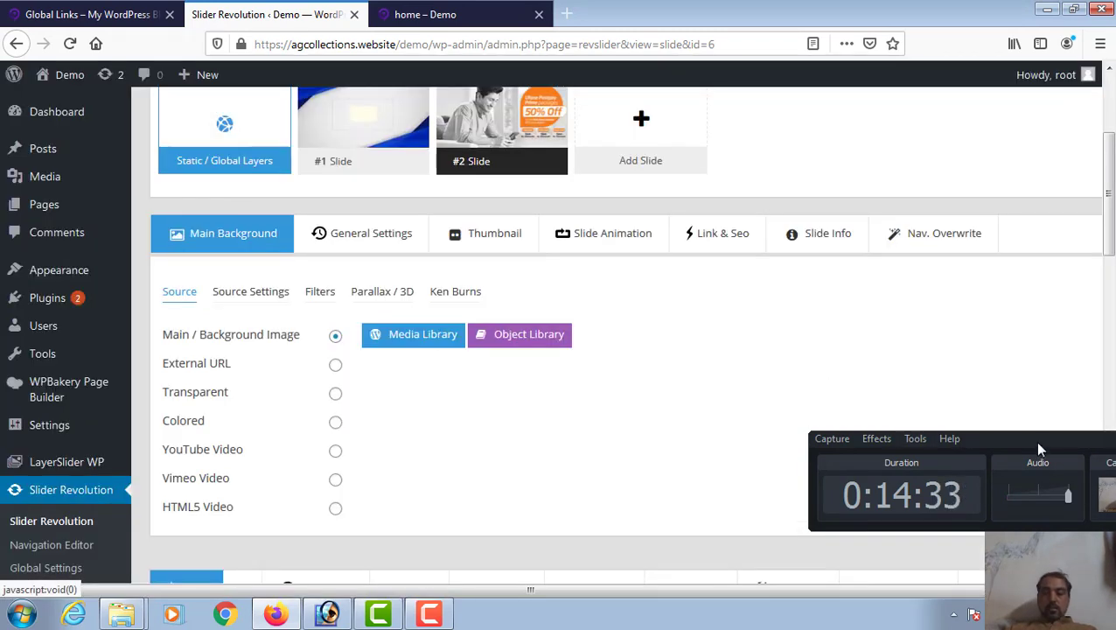
{"action": "left_click_drag", "start_coordinate": [1040, 449], "coordinate": [745, 445]}
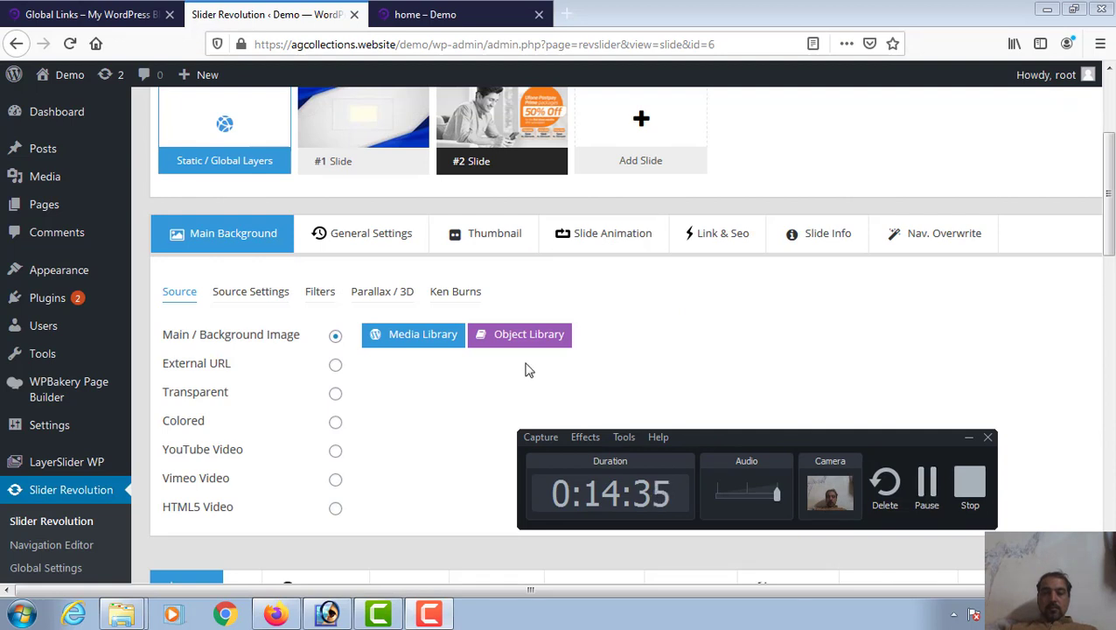
- Turn on Ken Burns / Pan Zoom for the second slide's background, set its end scale to 120 %, and save the slide
{"action": "left_click", "coordinate": [468, 300]}
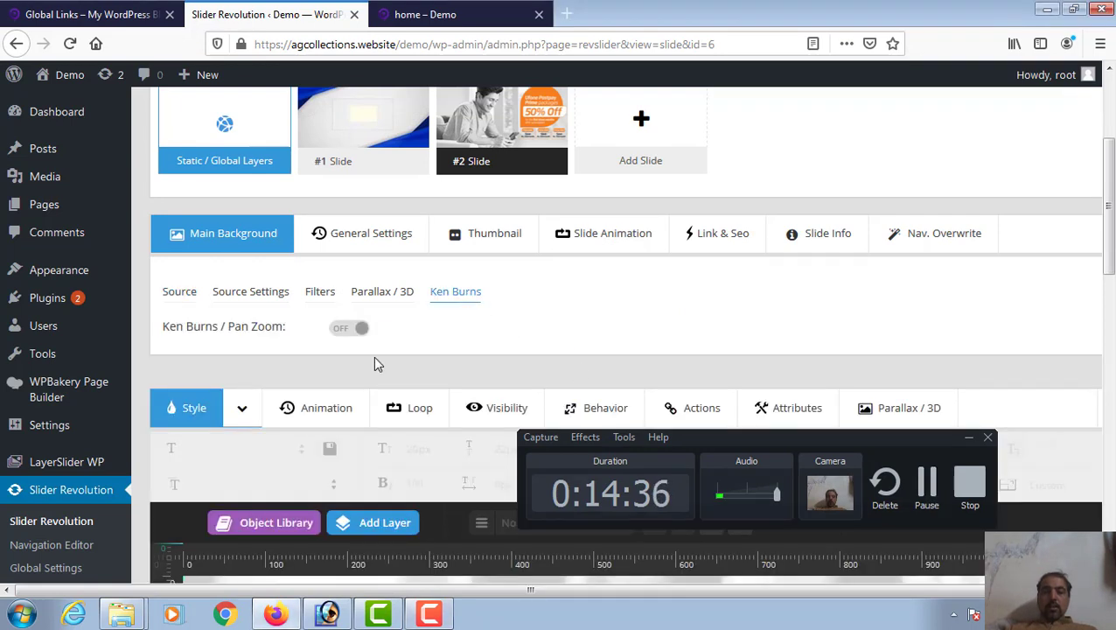
{"action": "left_click", "coordinate": [347, 329]}
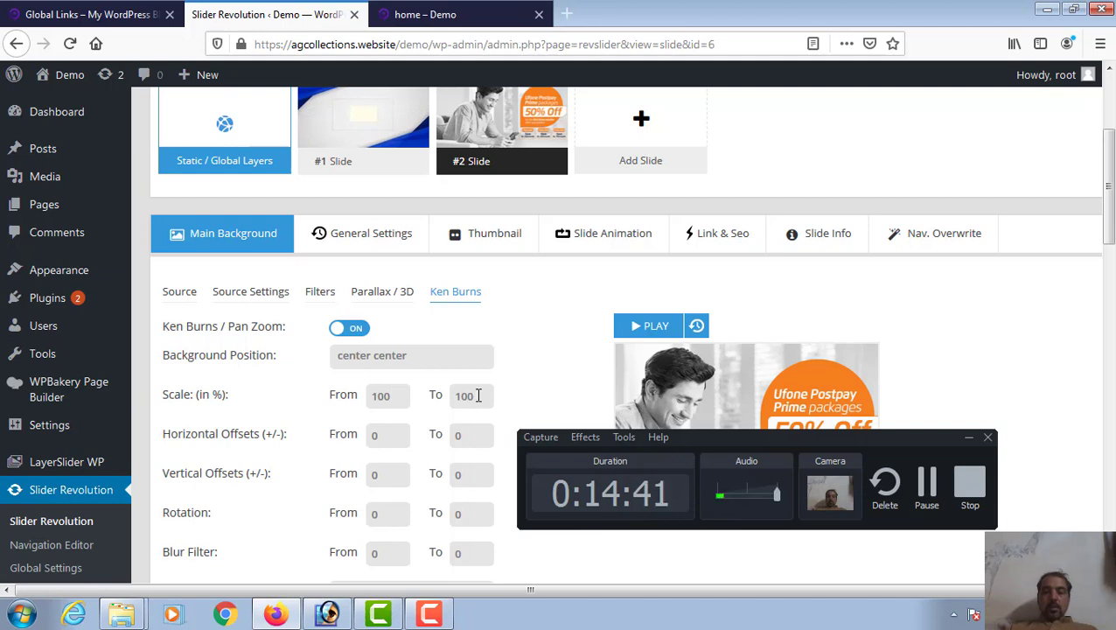
{"action": "left_click_drag", "start_coordinate": [479, 395], "coordinate": [423, 395]}
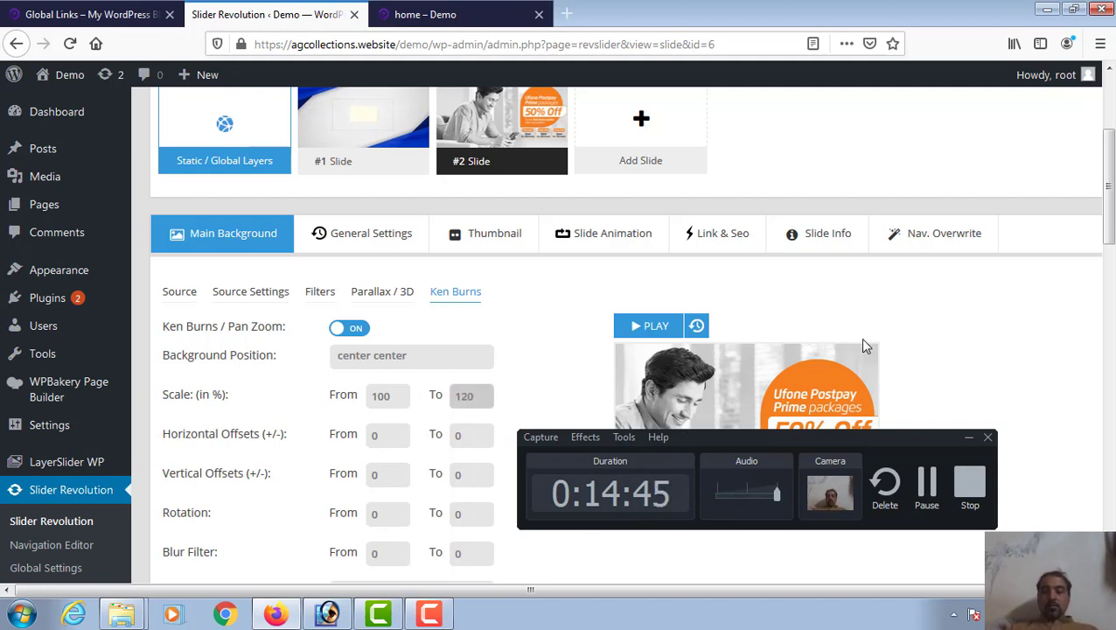
{"action": "scroll", "coordinate": [1109, 186], "scroll_direction": "down", "scroll_amount": 2}
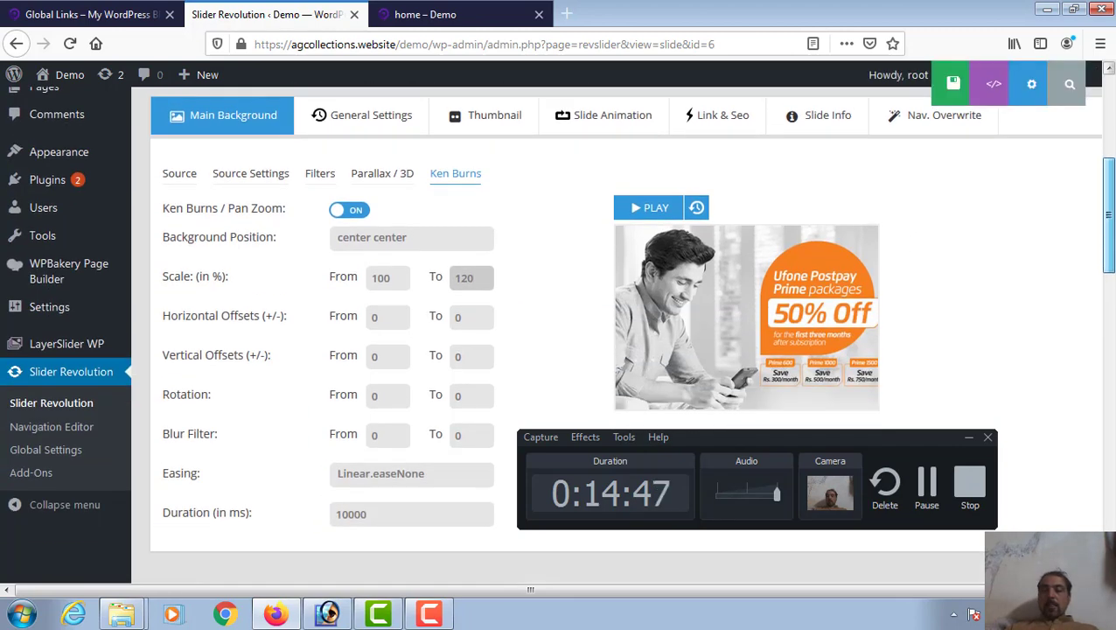
{"action": "scroll", "coordinate": [1109, 185], "scroll_direction": "up", "scroll_amount": 3}
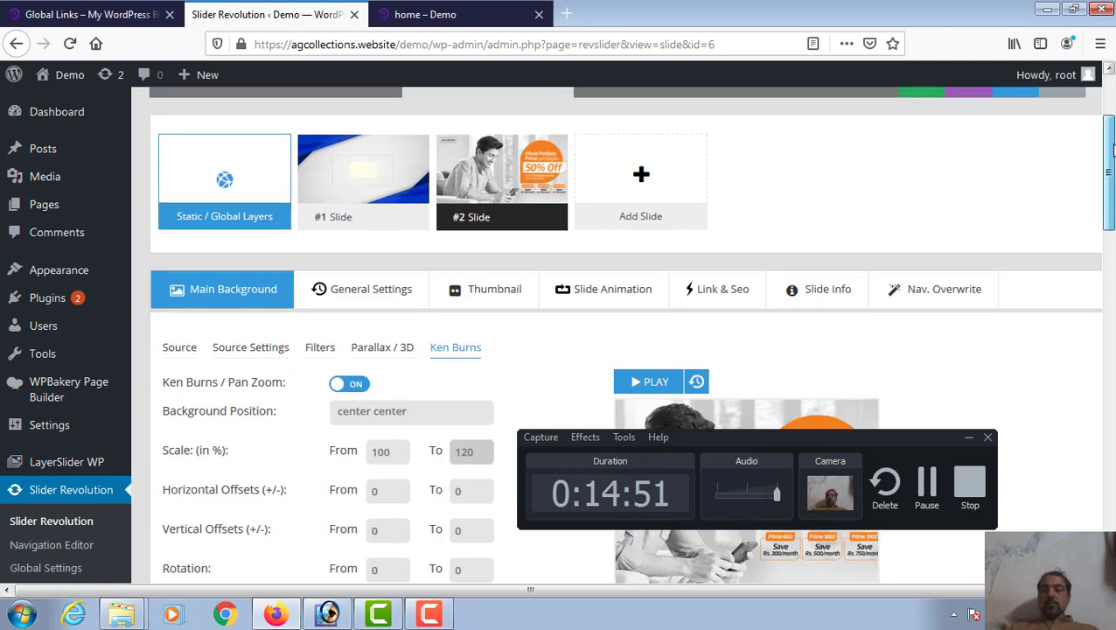
{"action": "scroll", "coordinate": [1110, 173], "scroll_direction": "up", "scroll_amount": 2}
{"action": "left_click", "coordinate": [884, 170]}
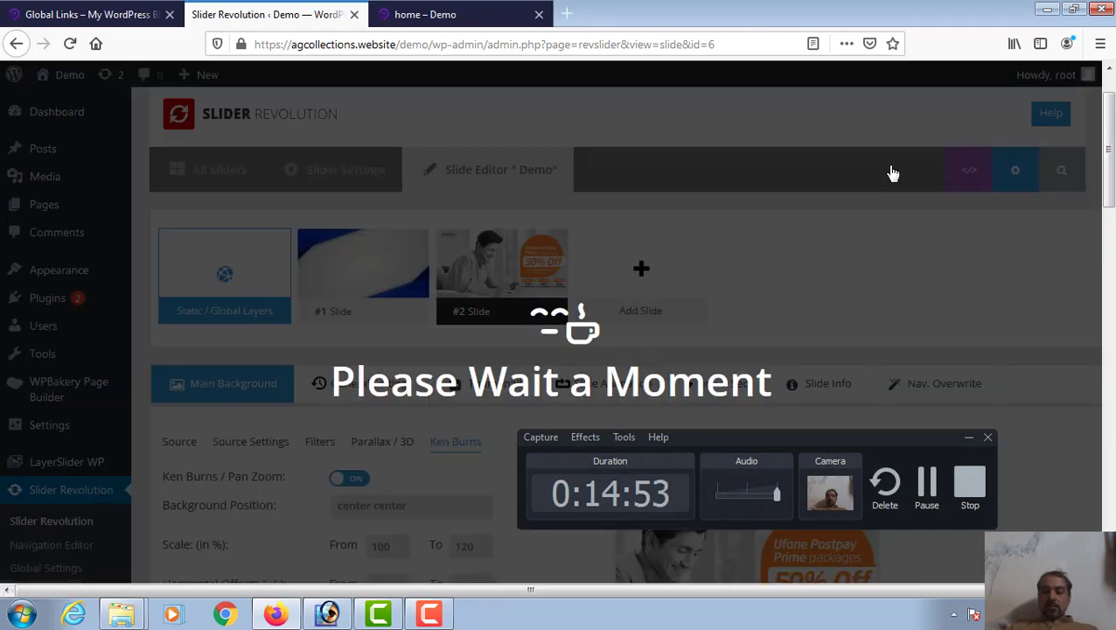
- Reload the published home page in its browser tab and examine the Demo slider's slide change and the second slide's zoom effect
{"action": "left_click", "coordinate": [423, 12]}
{"action": "left_click", "coordinate": [70, 43]}
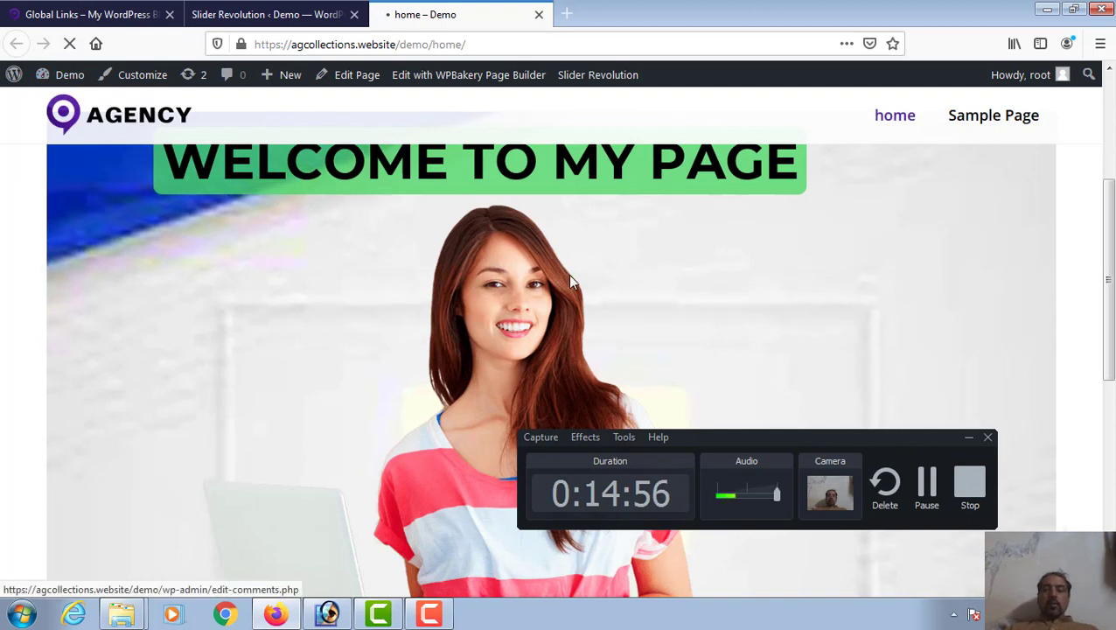
{"action": "left_click_drag", "start_coordinate": [698, 437], "coordinate": [856, 505]}
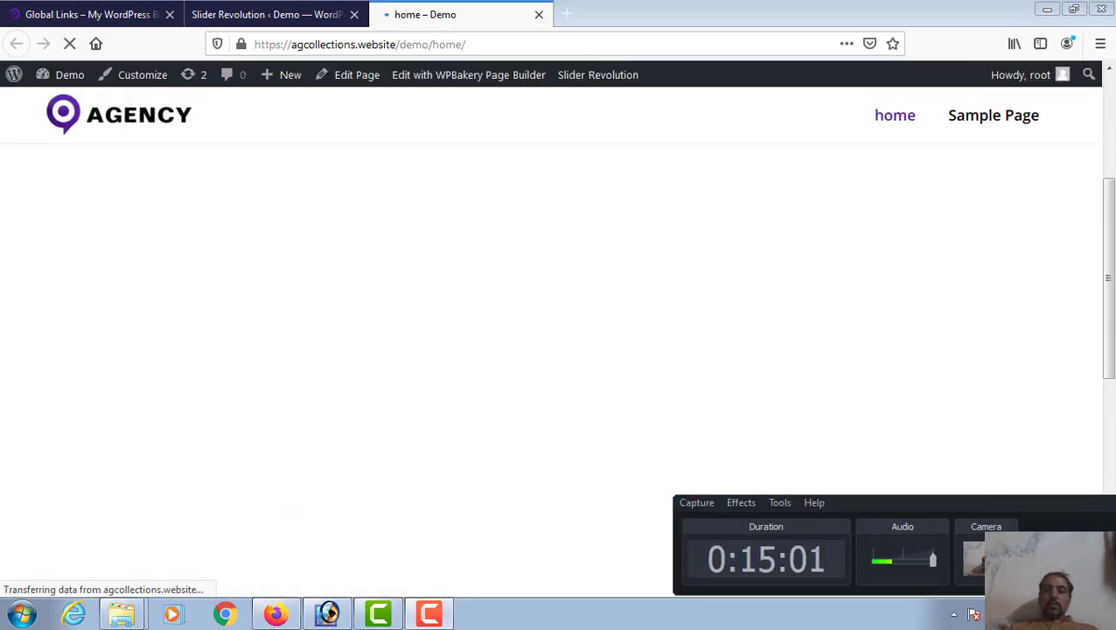
{"action": "left_click_drag", "start_coordinate": [1114, 214], "coordinate": [1110, 177]}
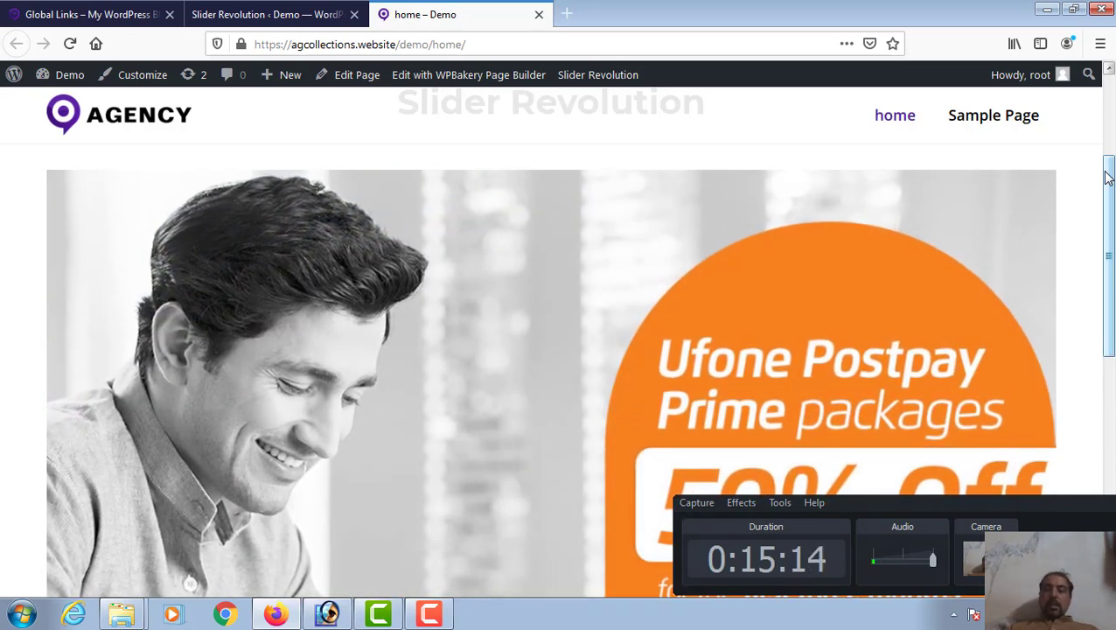
{"action": "left_click_drag", "start_coordinate": [1109, 178], "coordinate": [1113, 229]}
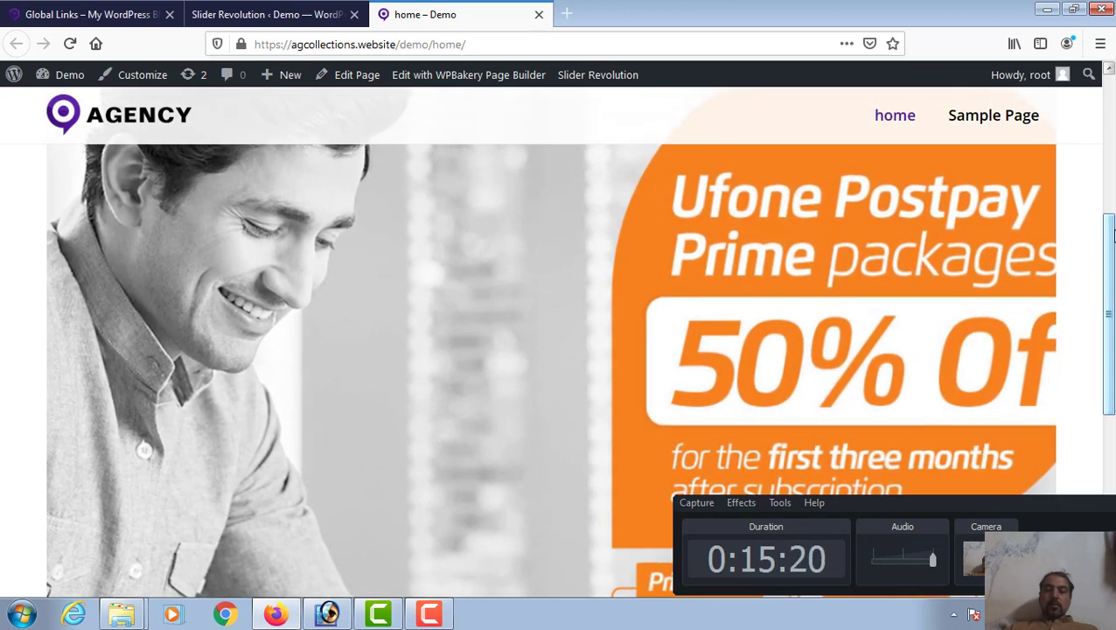
{"action": "left_click_drag", "start_coordinate": [1113, 232], "coordinate": [1112, 142]}
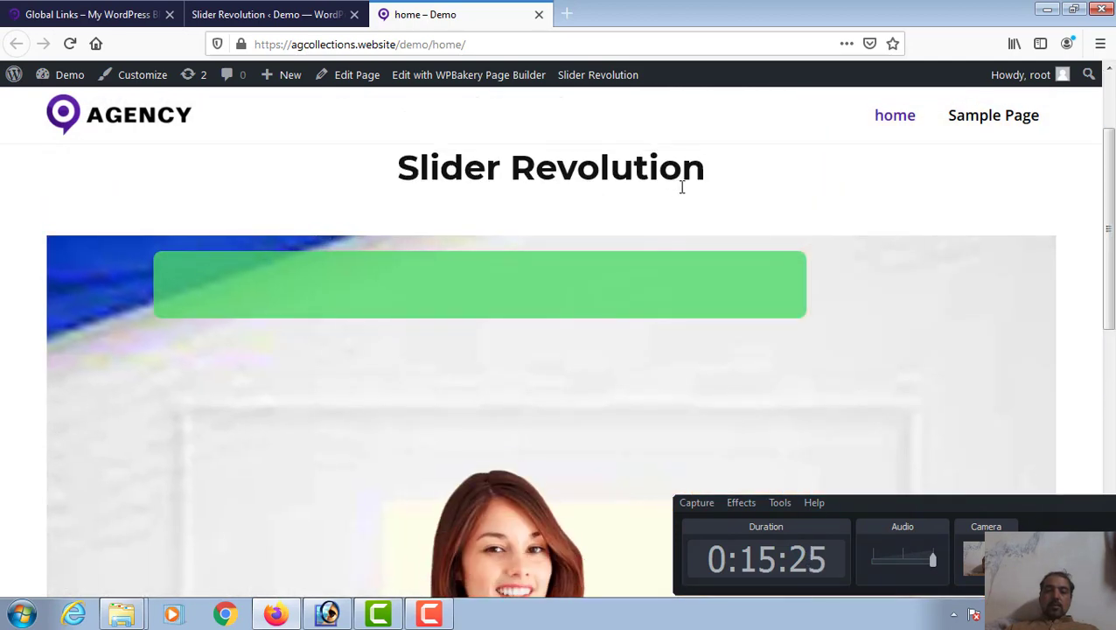
- Return to the slide editor, add a third slide to the Demo slider and set its background source to Main / Background Image
{"action": "left_click", "coordinate": [317, 10]}
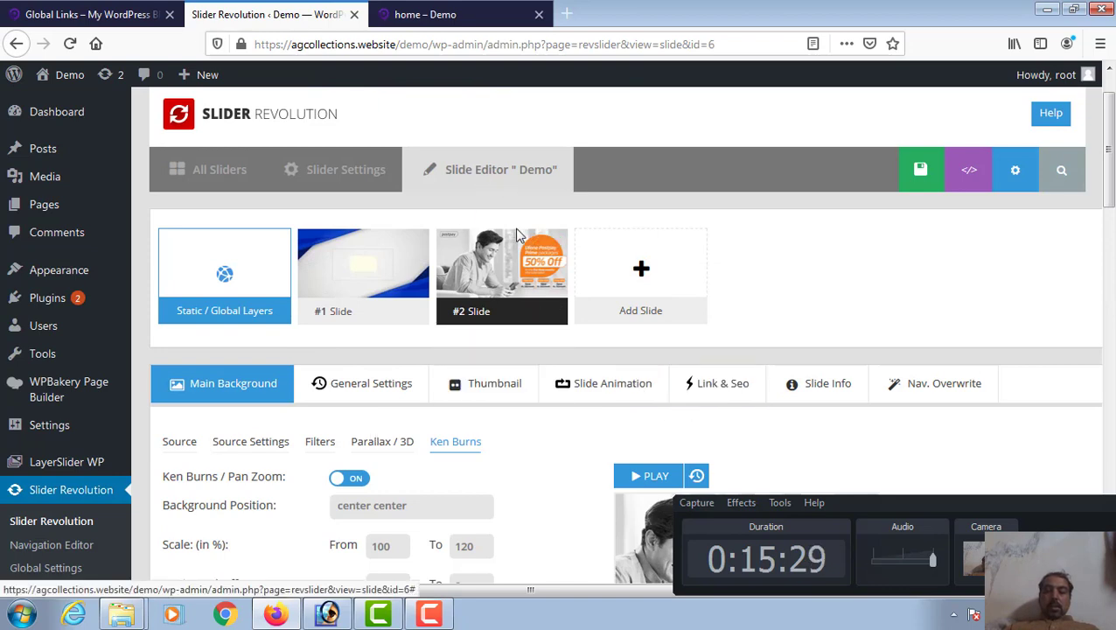
{"action": "left_click", "coordinate": [626, 311]}
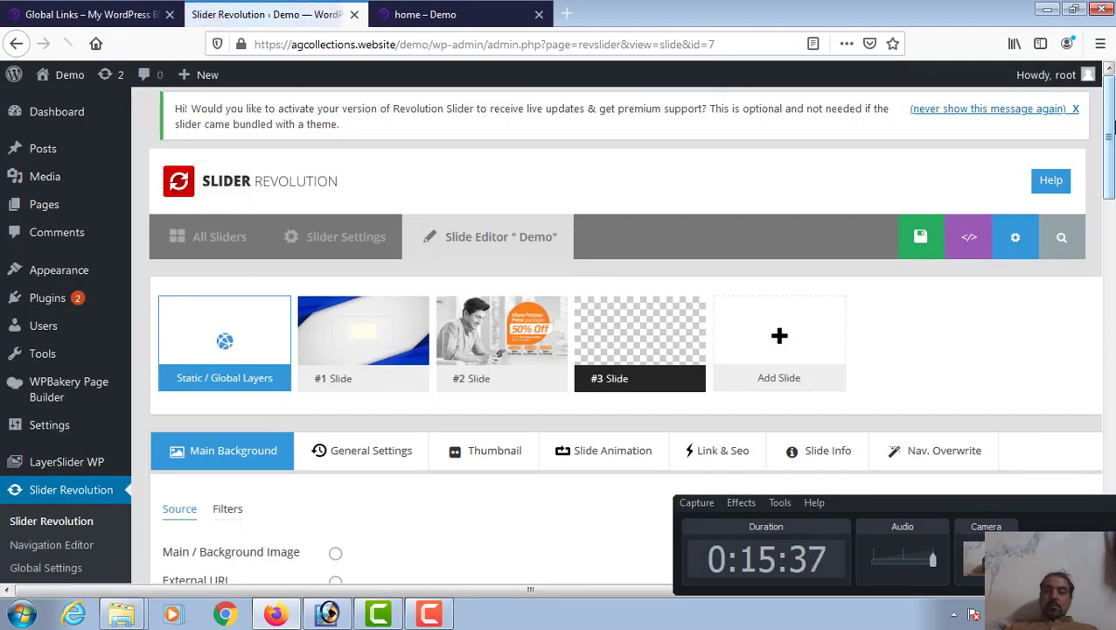
{"action": "scroll", "coordinate": [517, 267], "scroll_direction": "down", "scroll_amount": 3}
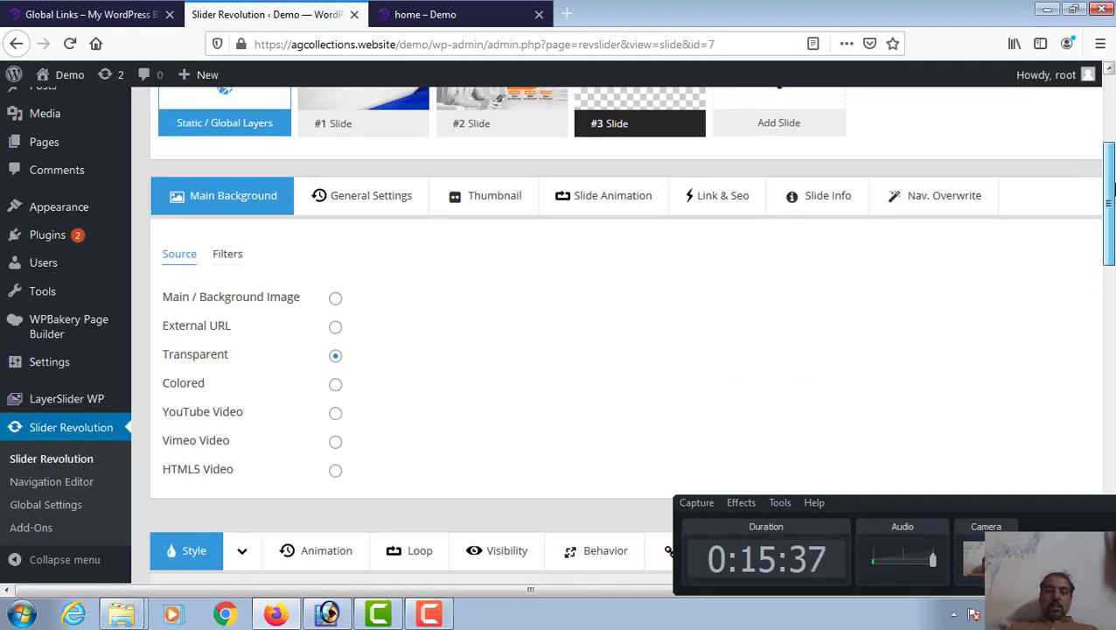
{"action": "left_click", "coordinate": [337, 298]}
- Upload the "ufon1 jpg" picture from the Camera folder for the third slide's background
{"action": "left_click", "coordinate": [418, 302]}
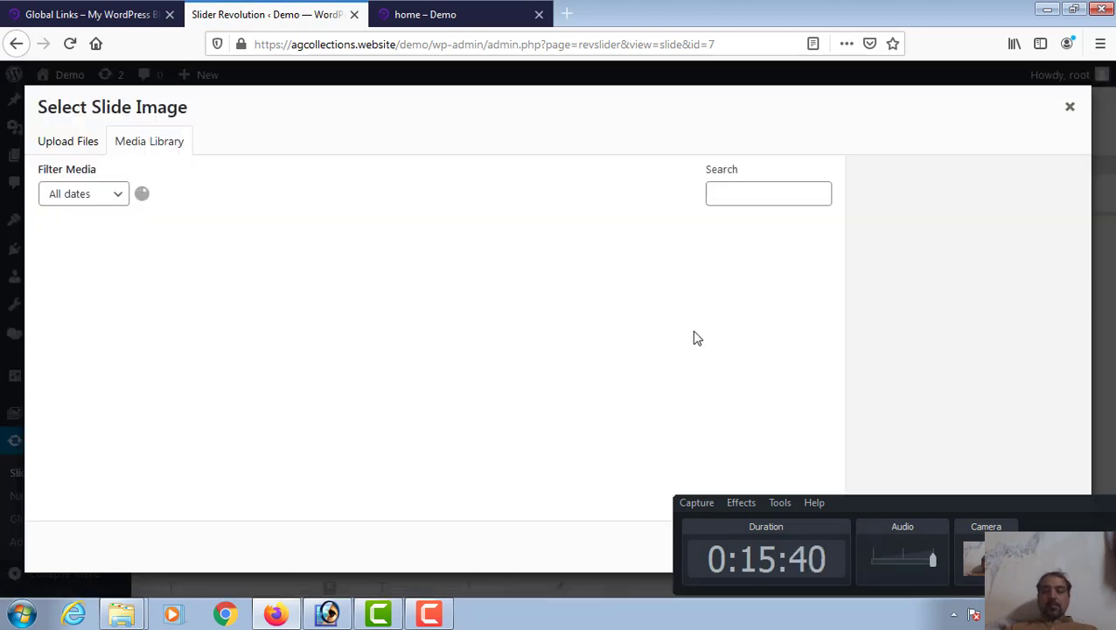
{"action": "left_click", "coordinate": [88, 143]}
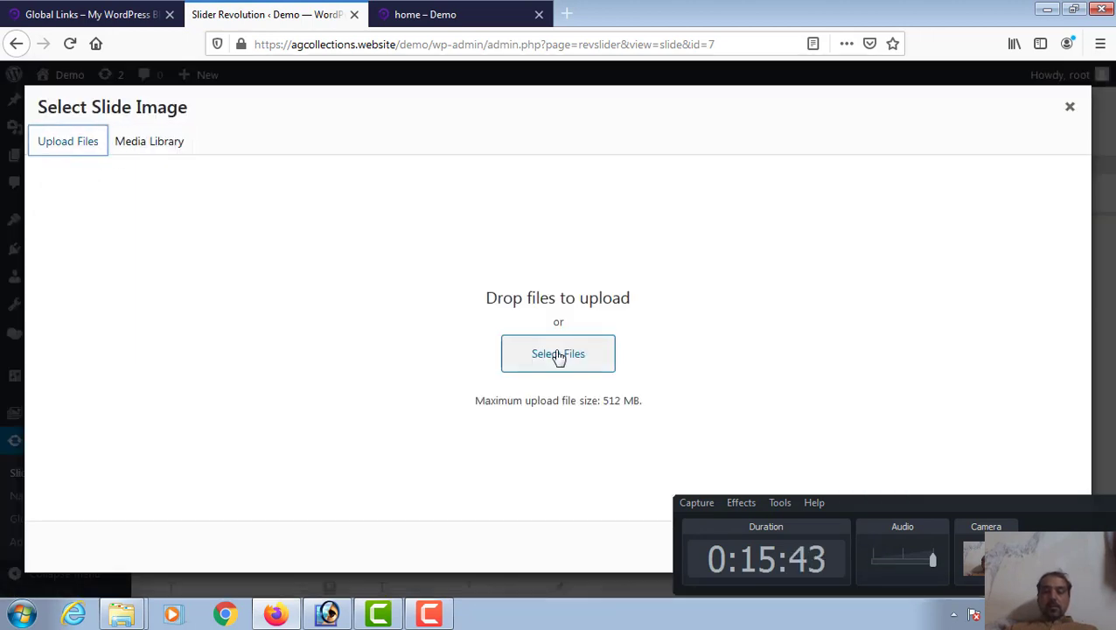
{"action": "left_click", "coordinate": [558, 355]}
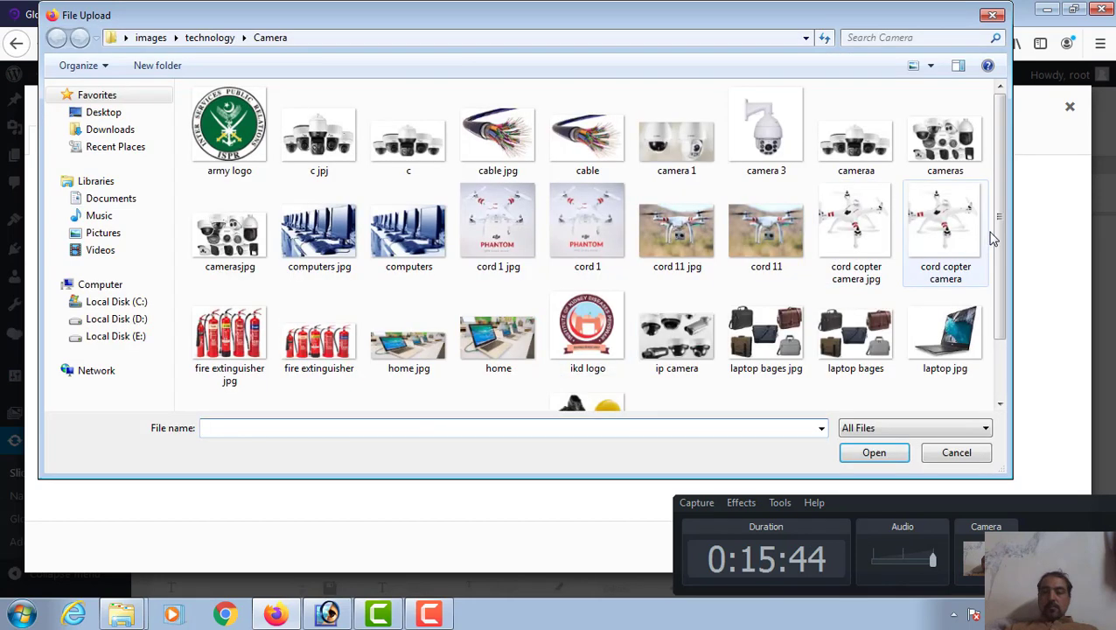
{"action": "left_click_drag", "start_coordinate": [999, 224], "coordinate": [1002, 386]}
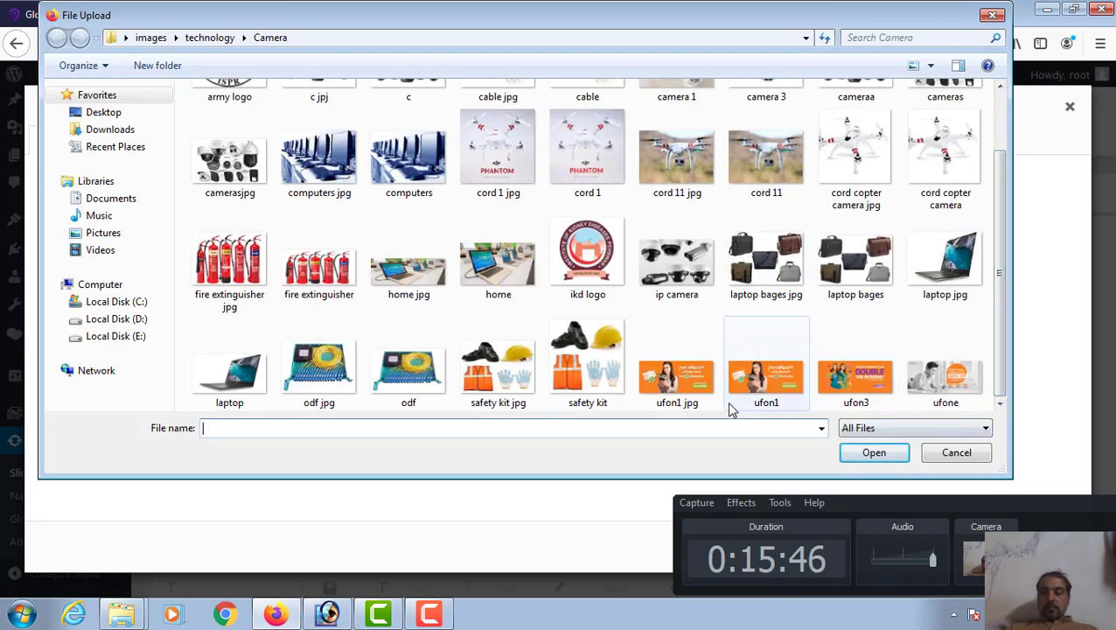
{"action": "left_click", "coordinate": [682, 401]}
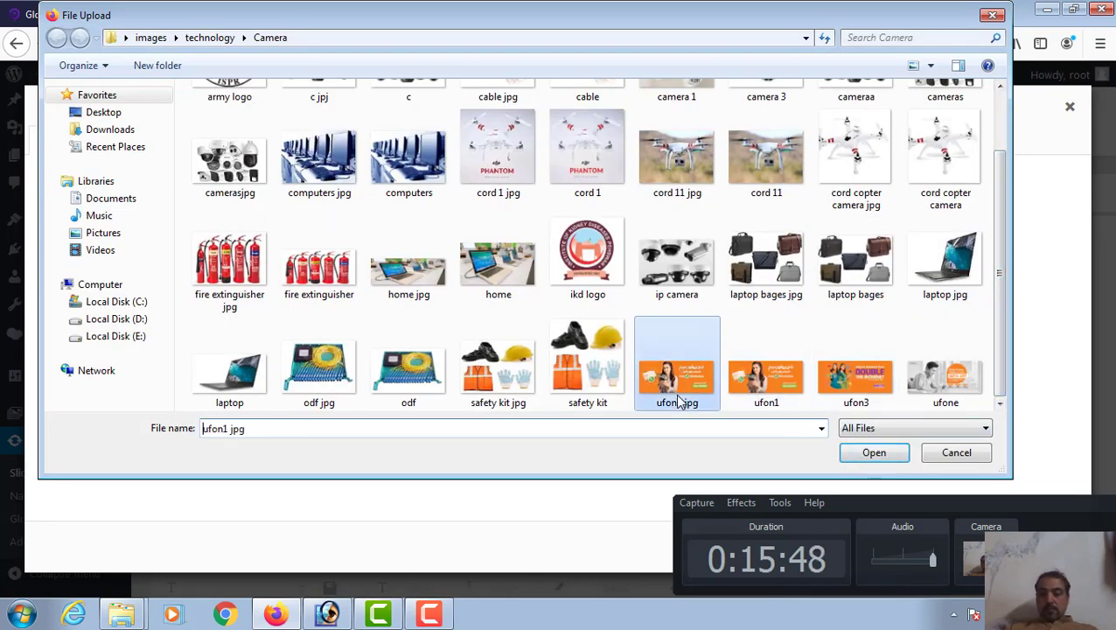
{"action": "left_click", "coordinate": [882, 459]}
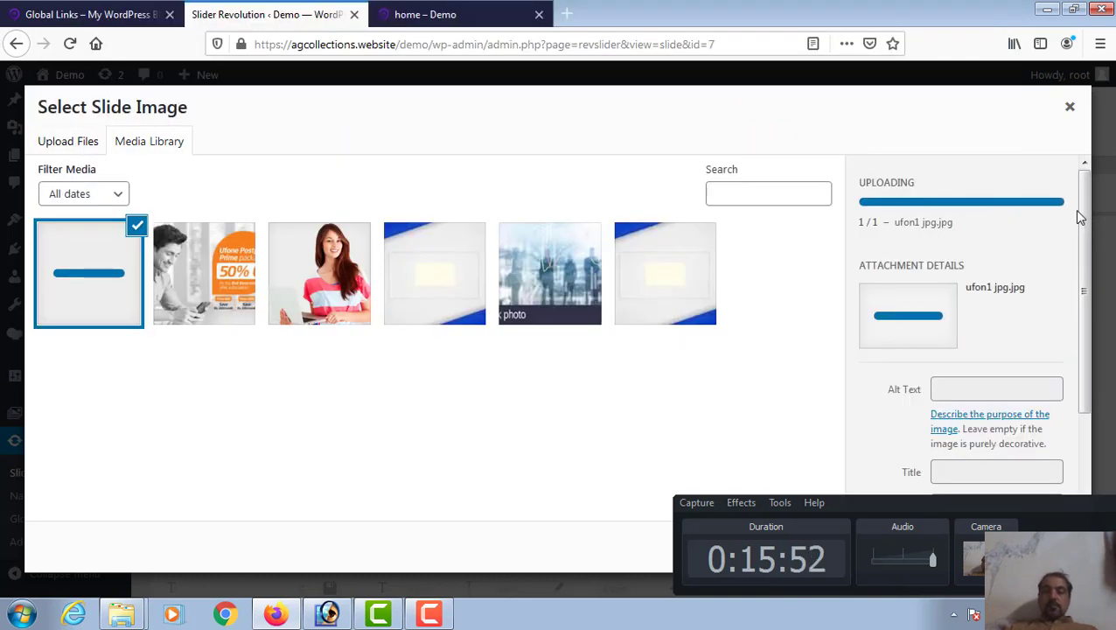
- Insert the uploaded "ufon1 jpg" picture as the third slide's main background image
{"action": "left_click_drag", "start_coordinate": [994, 500], "coordinate": [746, 414]}
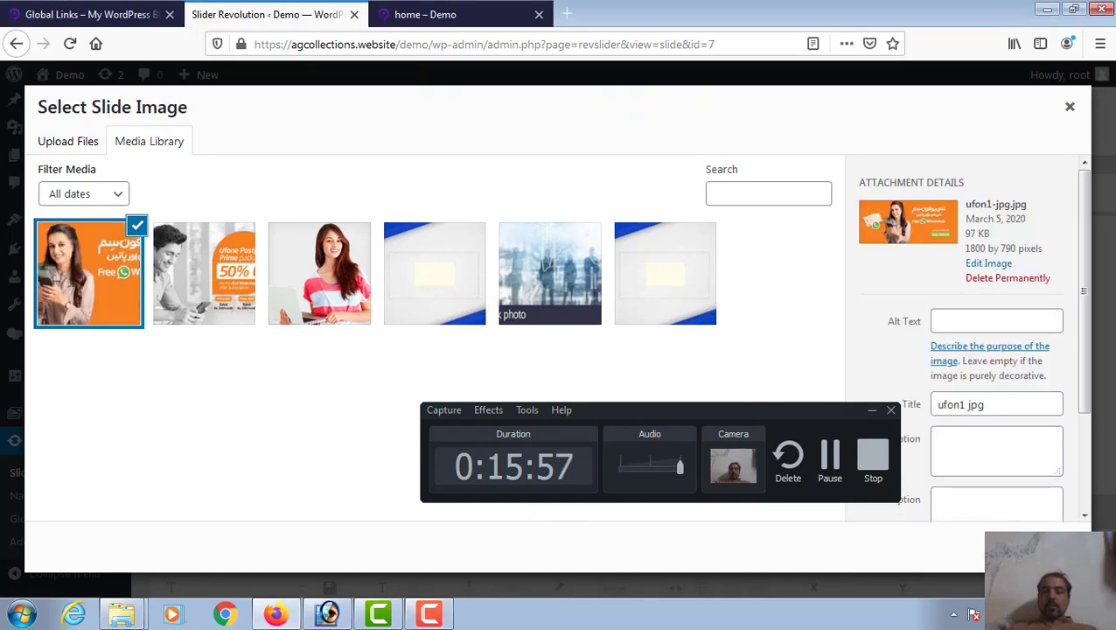
{"action": "left_click", "coordinate": [1032, 548]}
{"action": "left_click_drag", "start_coordinate": [658, 409], "coordinate": [1026, 496]}
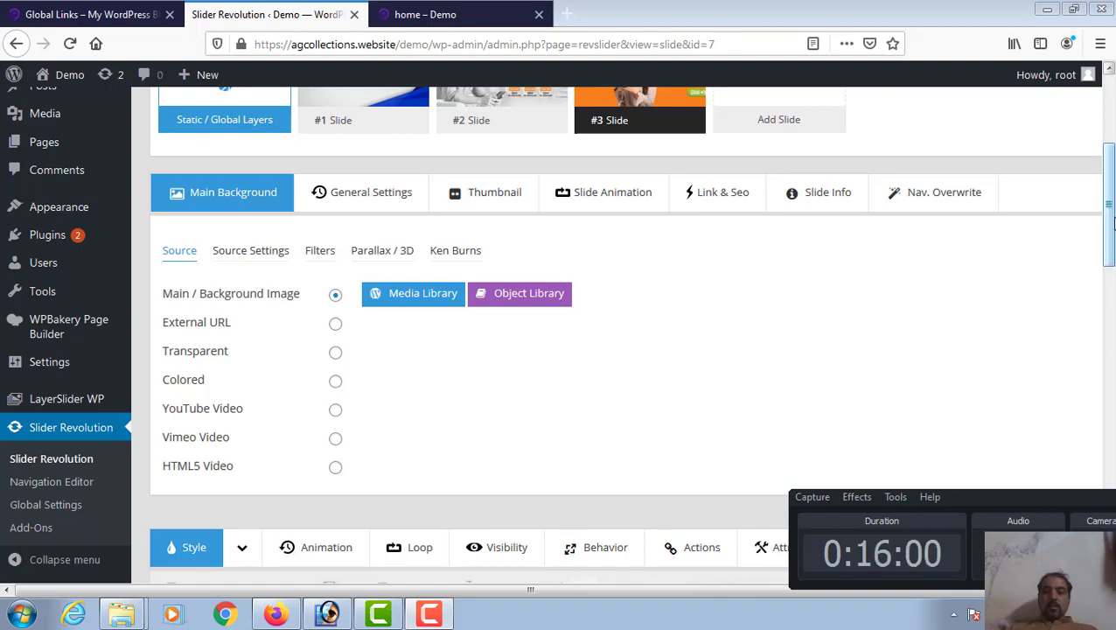
{"action": "scroll", "coordinate": [1113, 224], "scroll_direction": "up", "scroll_amount": 3}
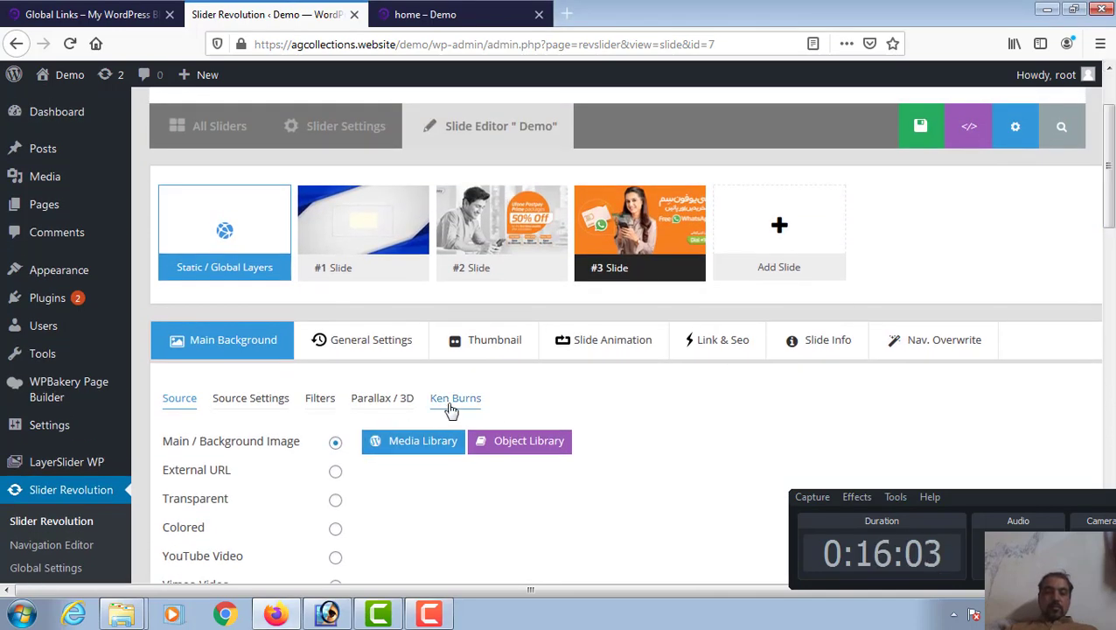
- Turn on Ken Burns / Pan Zoom for the third slide's background, set its starting scale to 120 %, and save the slide
{"action": "left_click", "coordinate": [453, 405]}
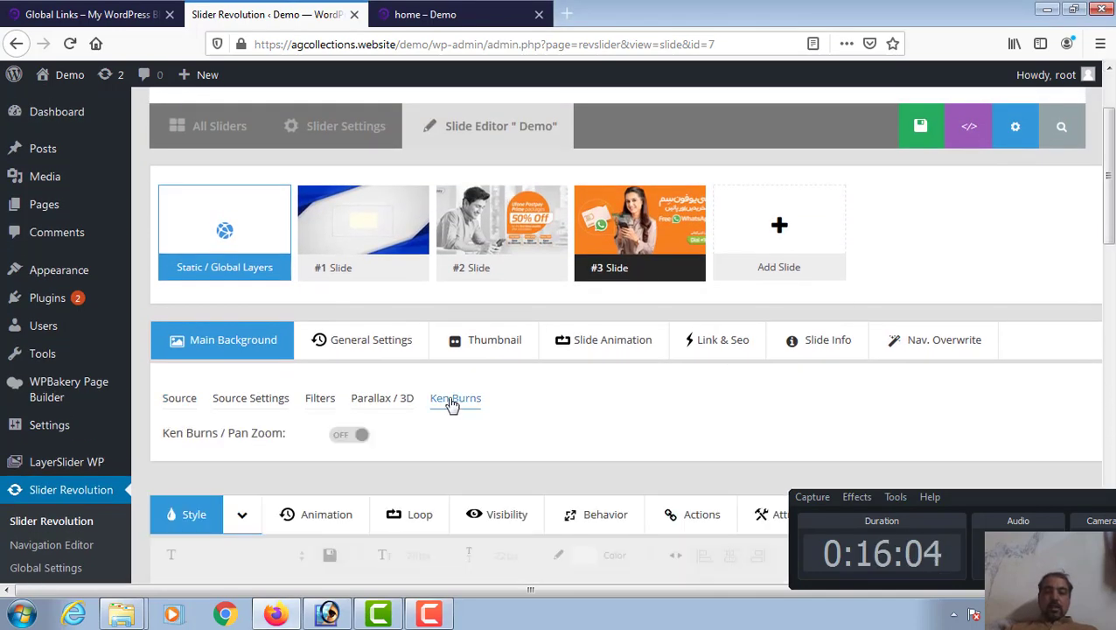
{"action": "left_click", "coordinate": [350, 435]}
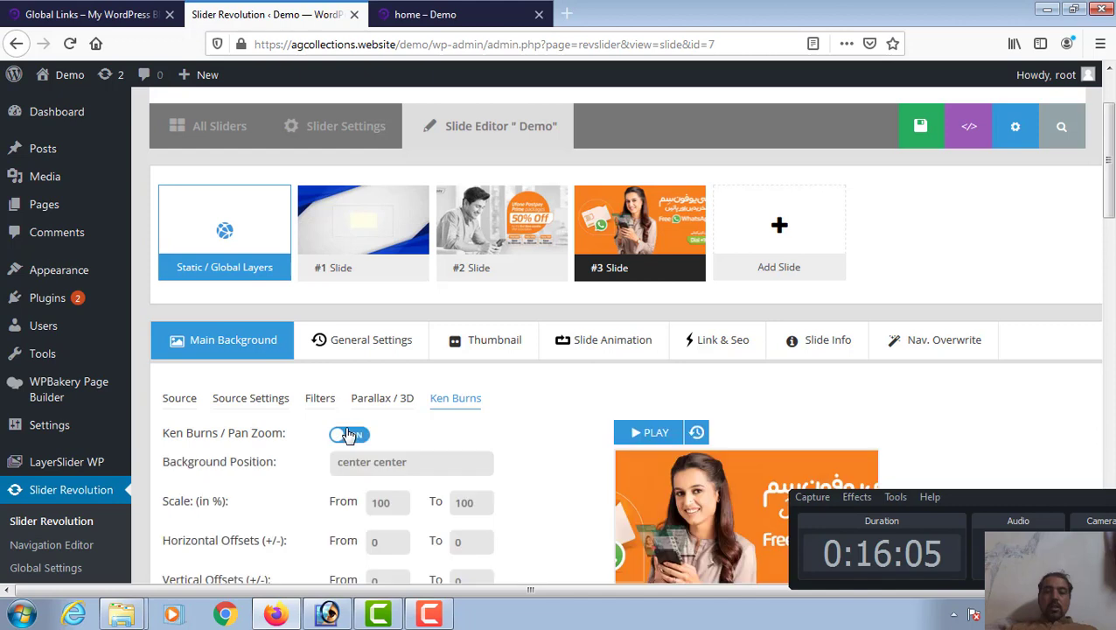
{"action": "double_click", "coordinate": [382, 501]}
{"action": "type", "text": "12"}
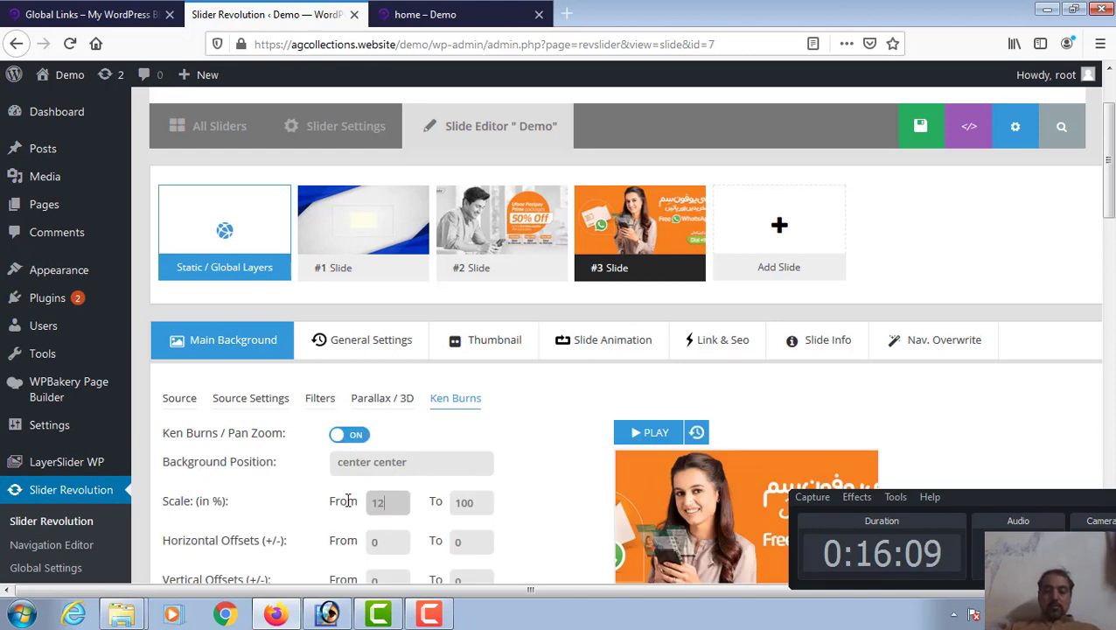
{"action": "type", "text": "0"}
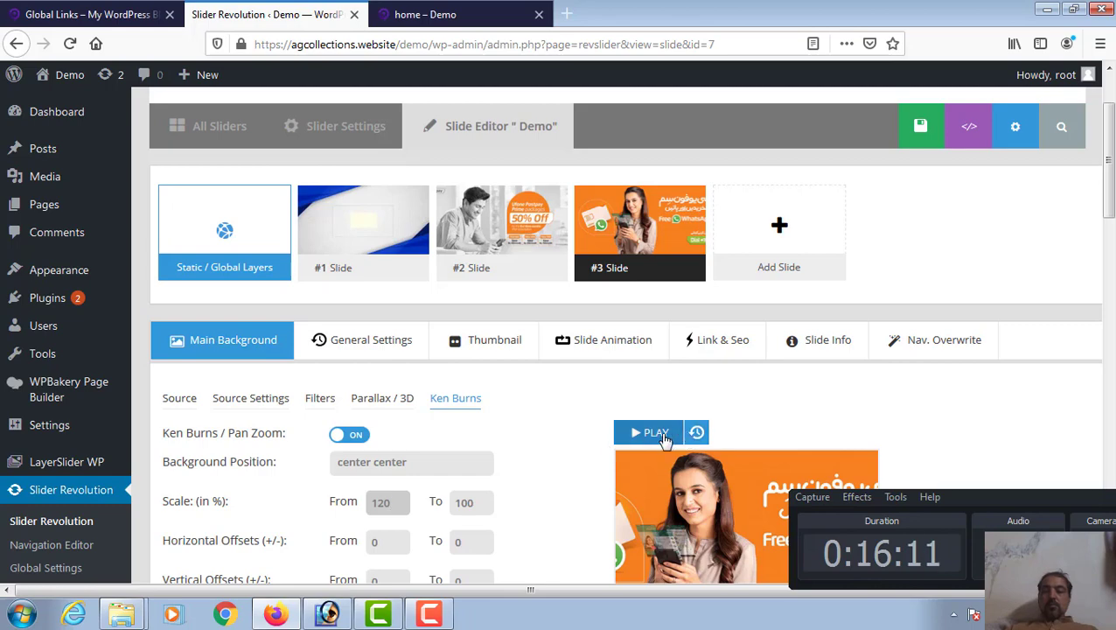
{"action": "left_click", "coordinate": [903, 129]}
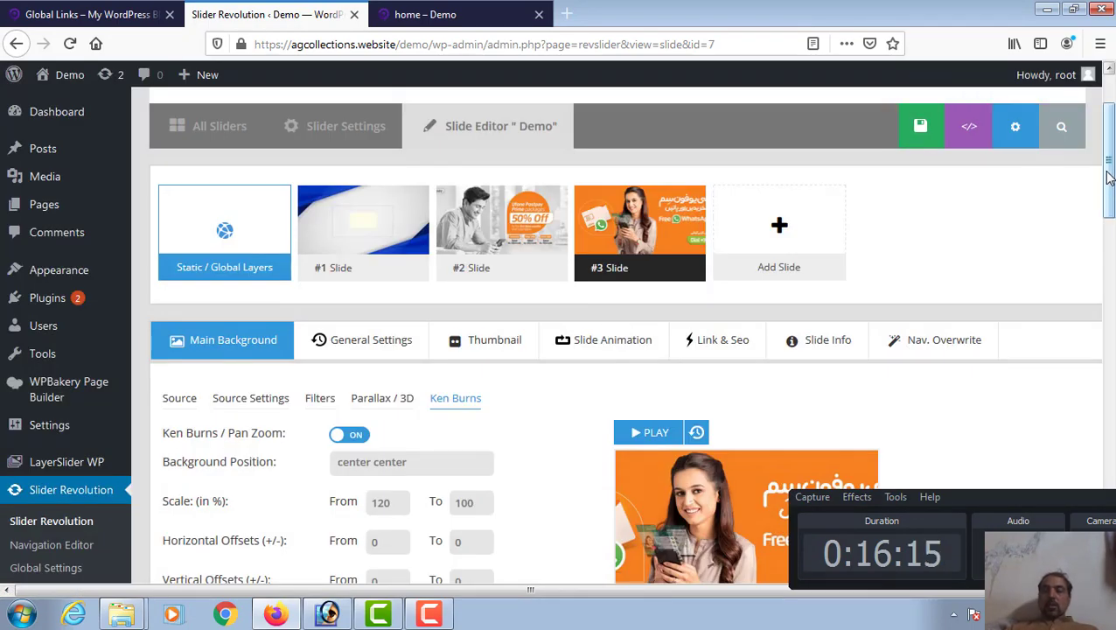
- Reload the published home page and watch the Demo slider run through all three slides, including the third slide's zoom effect
{"action": "mouse_move", "coordinate": [1109, 178]}
{"action": "left_mouse_down"}
{"action": "mouse_move", "coordinate": [1113, 477]}
{"action": "mouse_move", "coordinate": [1113, 192]}
{"action": "left_mouse_up"}
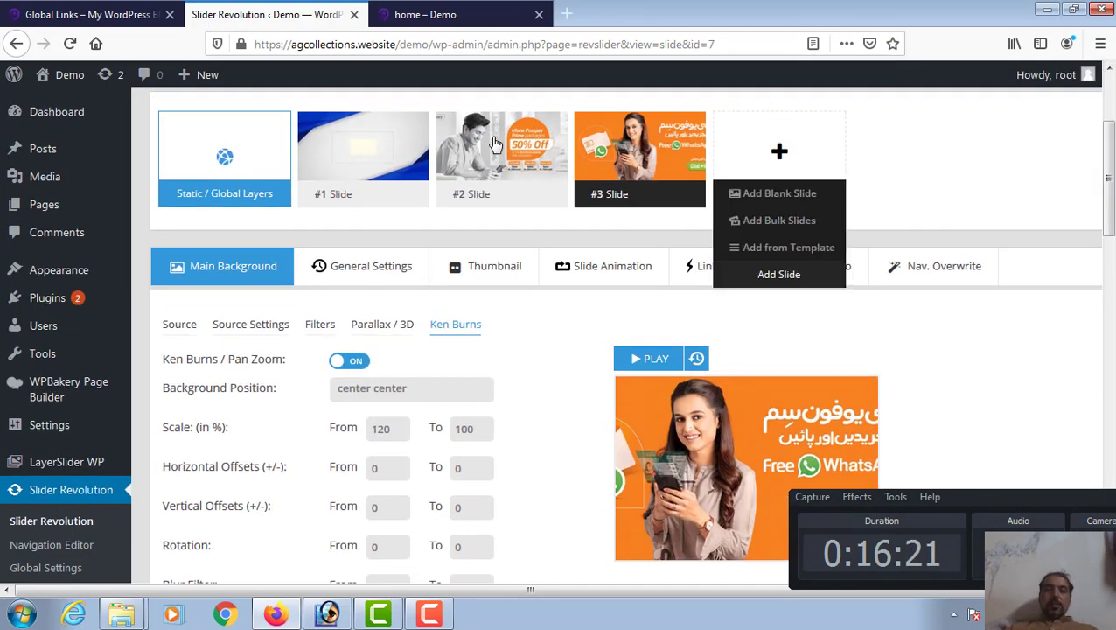
{"action": "left_click", "coordinate": [431, 14]}
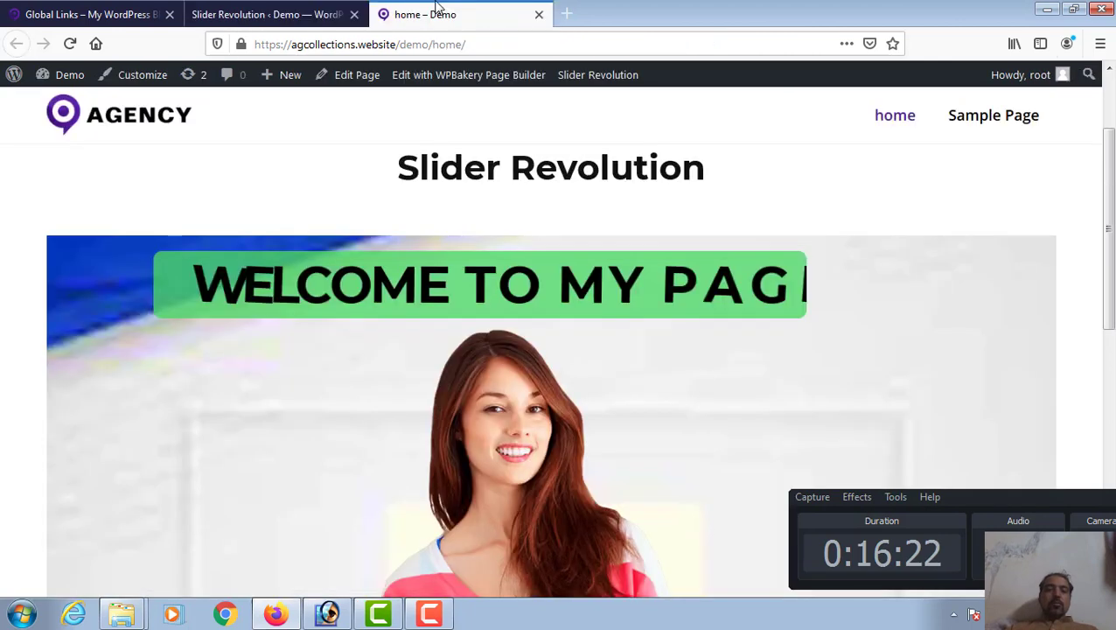
{"action": "left_click", "coordinate": [72, 44]}
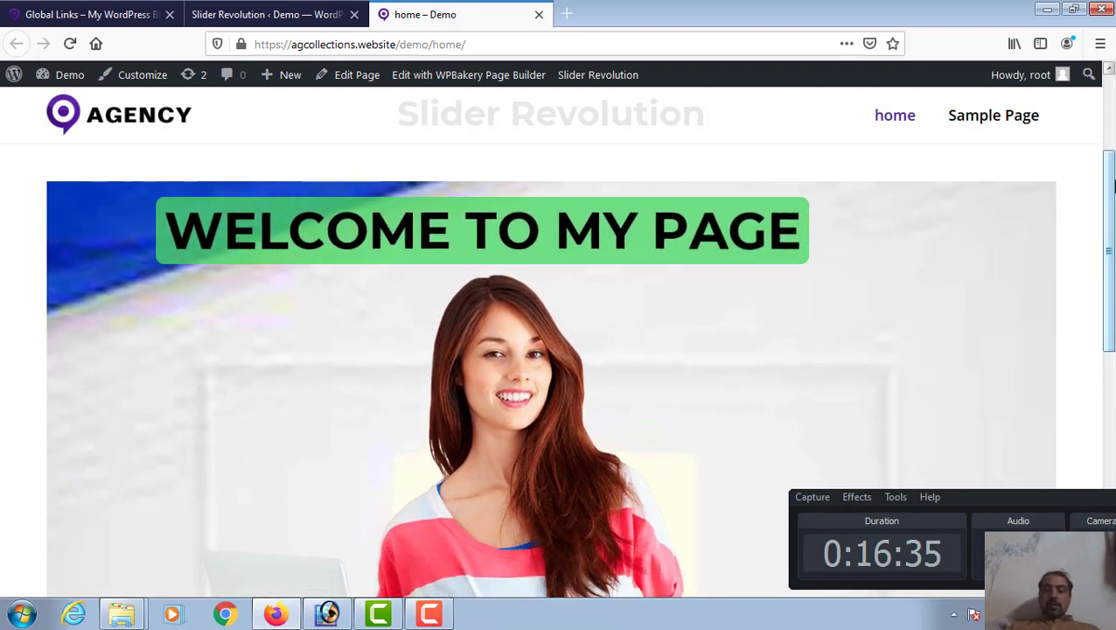
{"action": "left_click_drag", "start_coordinate": [1114, 178], "coordinate": [1114, 204]}
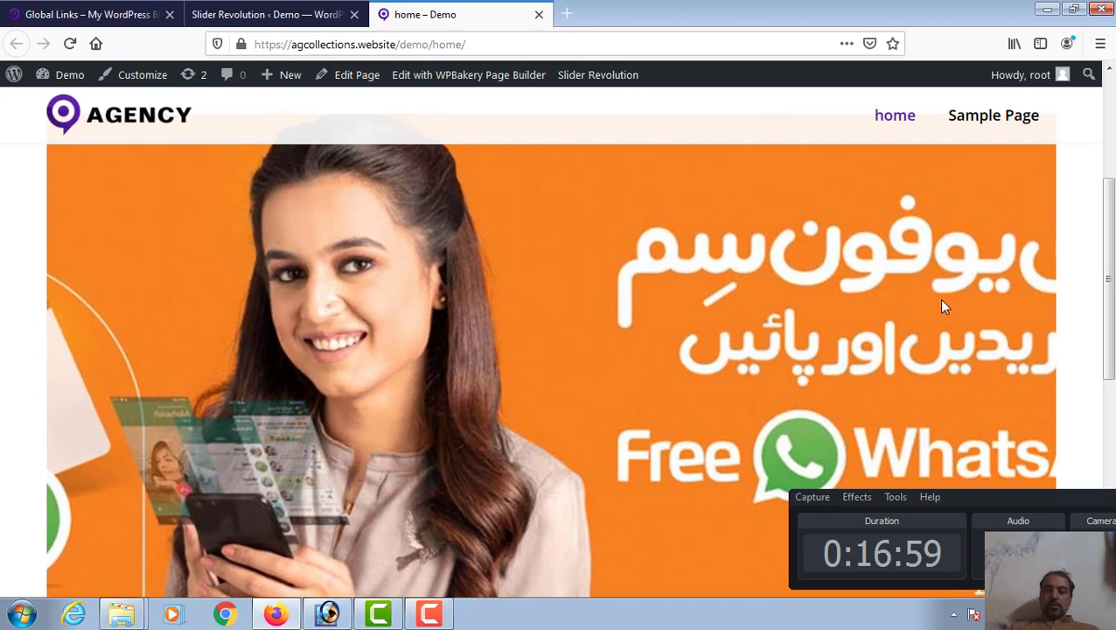
{"action": "mouse_move", "coordinate": [1113, 257]}
{"action": "left_mouse_down"}
{"action": "mouse_move", "coordinate": [1113, 286]}
{"action": "mouse_move", "coordinate": [1114, 271]}
{"action": "left_mouse_up"}
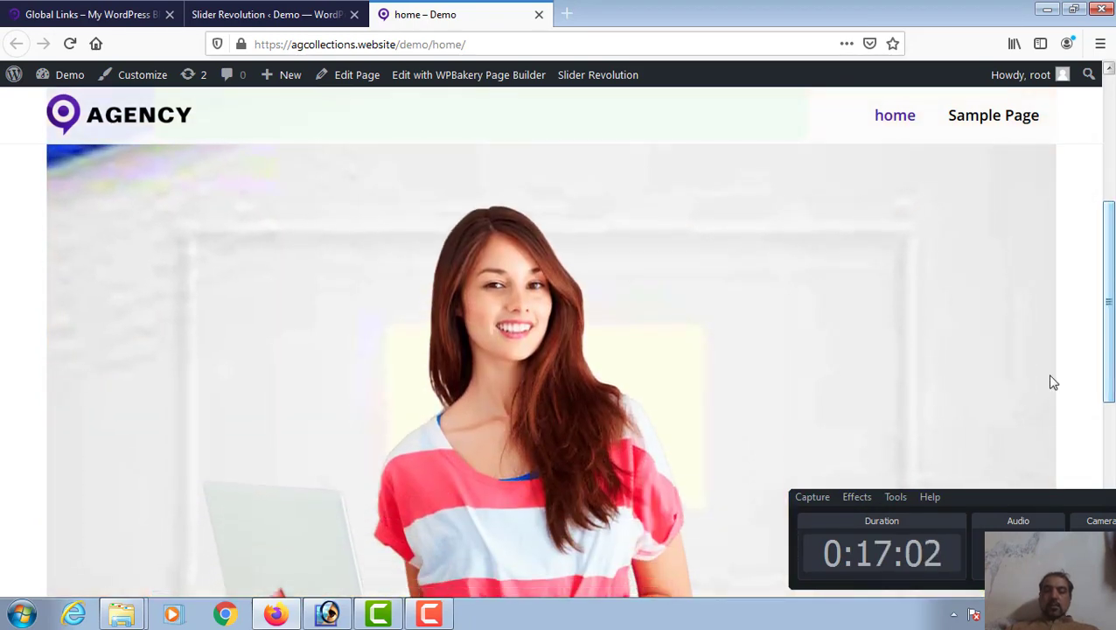
{"action": "left_click_drag", "start_coordinate": [990, 503], "coordinate": [711, 457]}
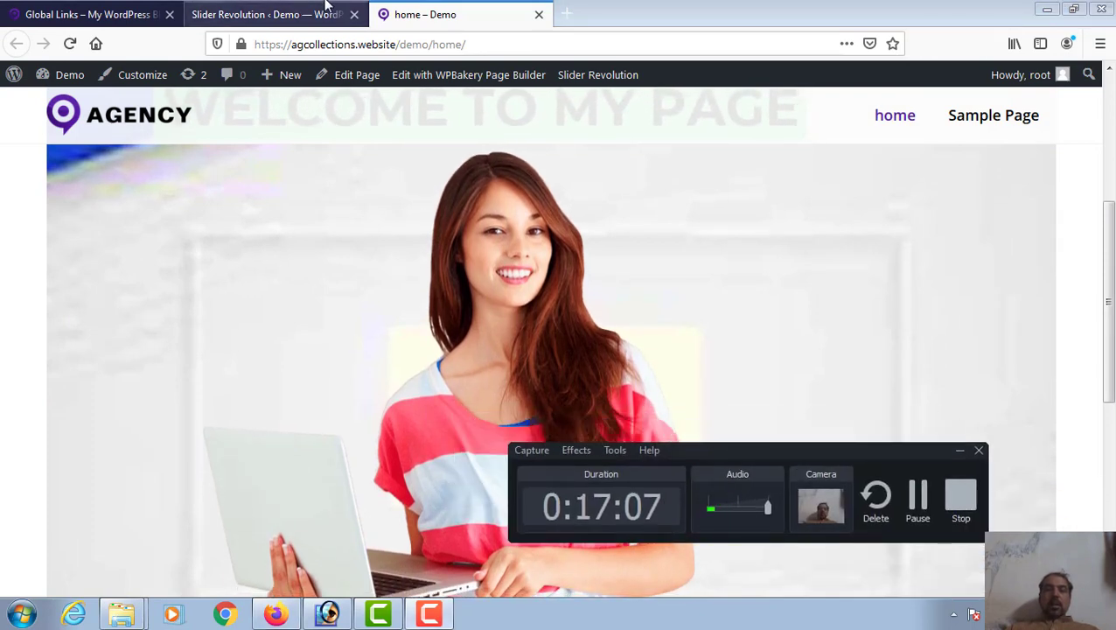
- Return to the slide editor, open the first slide, and delay the "Welcome to my page" layer's start on the timeline to about 1440 ms
{"action": "left_click", "coordinate": [288, 10]}
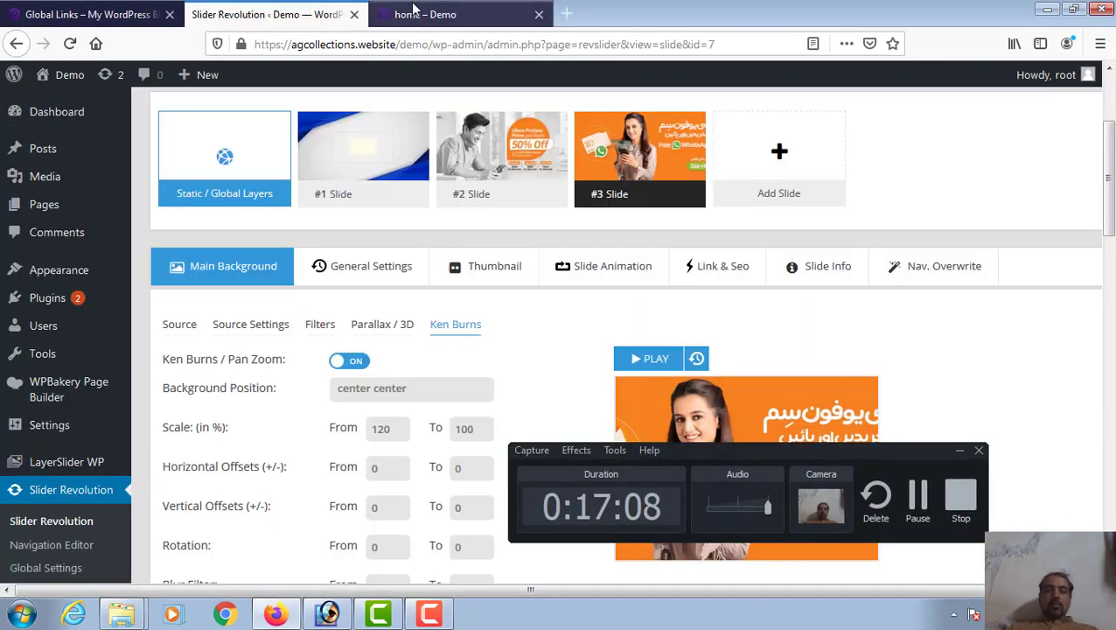
{"action": "left_click", "coordinate": [397, 11]}
{"action": "left_click", "coordinate": [292, 11]}
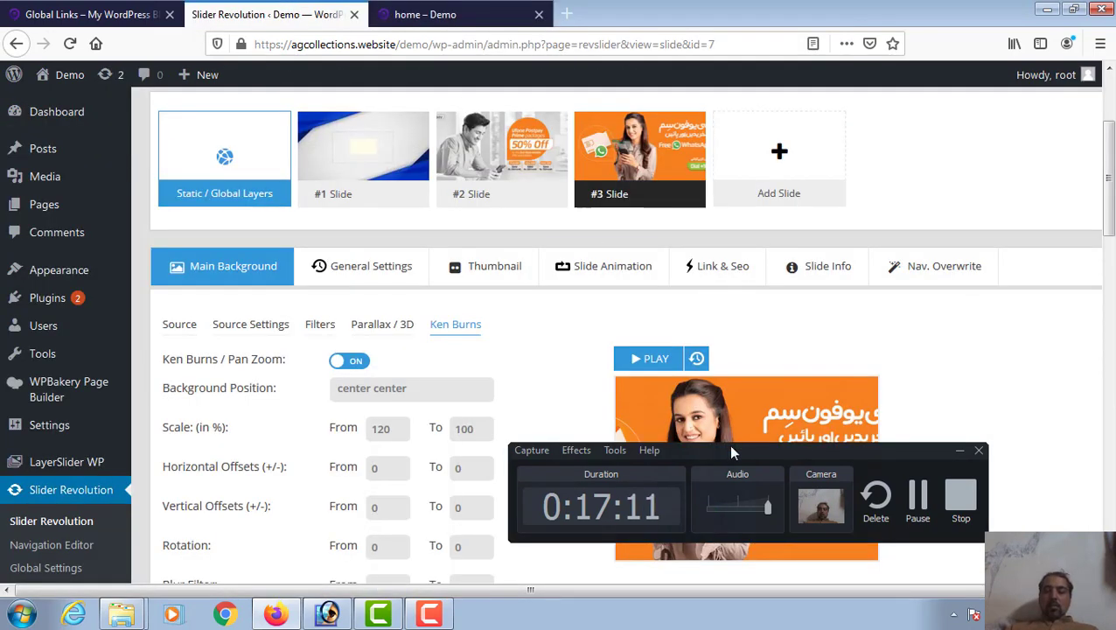
{"action": "left_click_drag", "start_coordinate": [729, 445], "coordinate": [735, 239]}
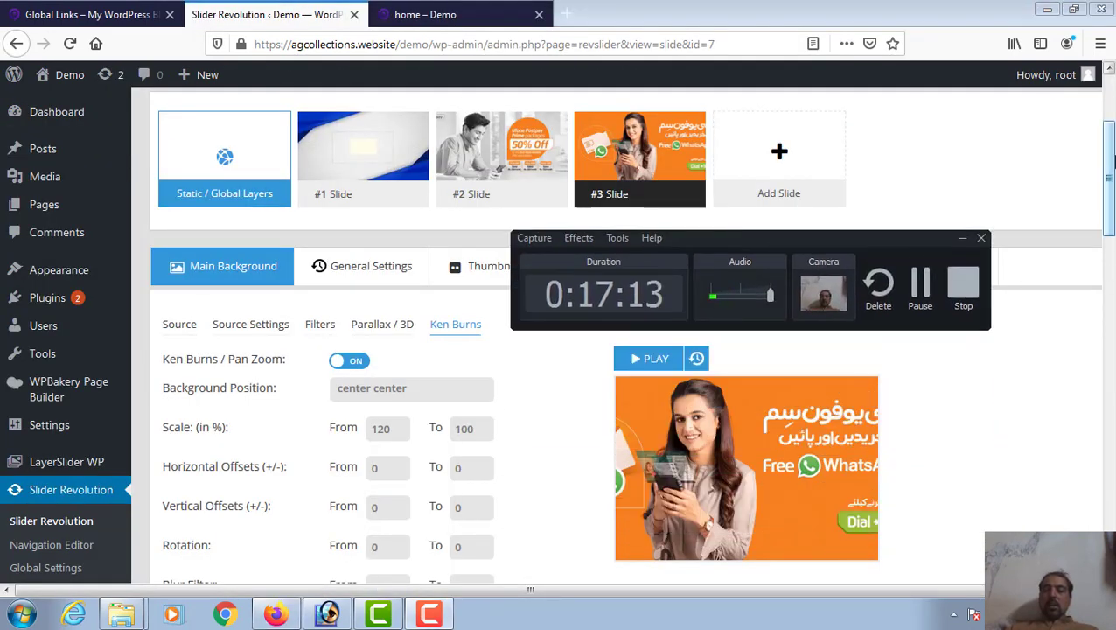
{"action": "scroll", "coordinate": [1113, 162], "scroll_direction": "down", "scroll_amount": 10}
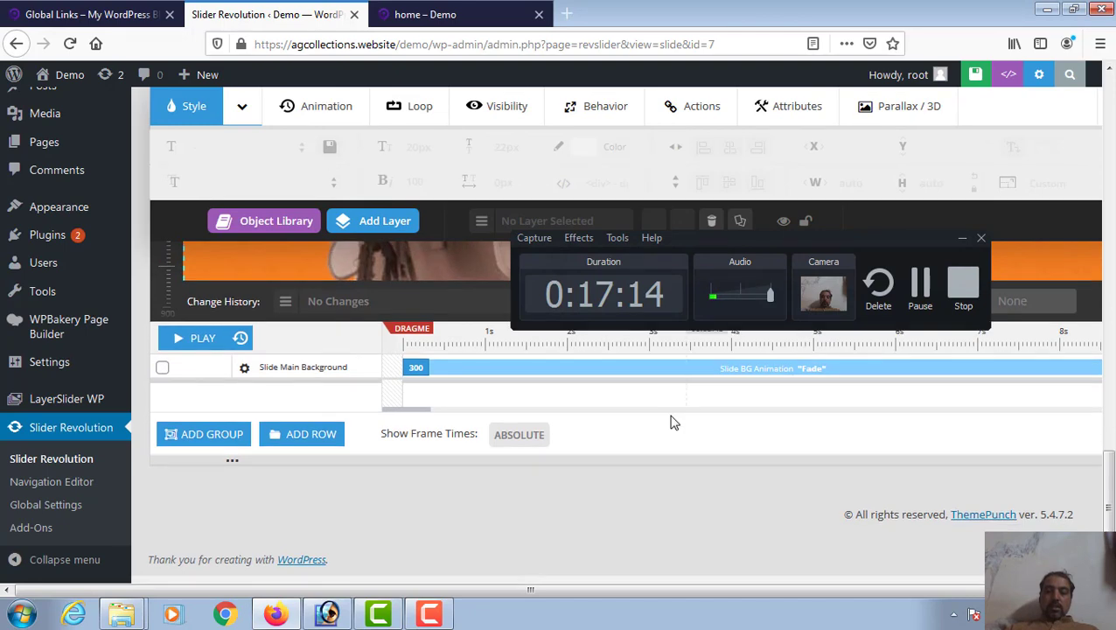
{"action": "left_click_drag", "start_coordinate": [1110, 483], "coordinate": [1108, 138]}
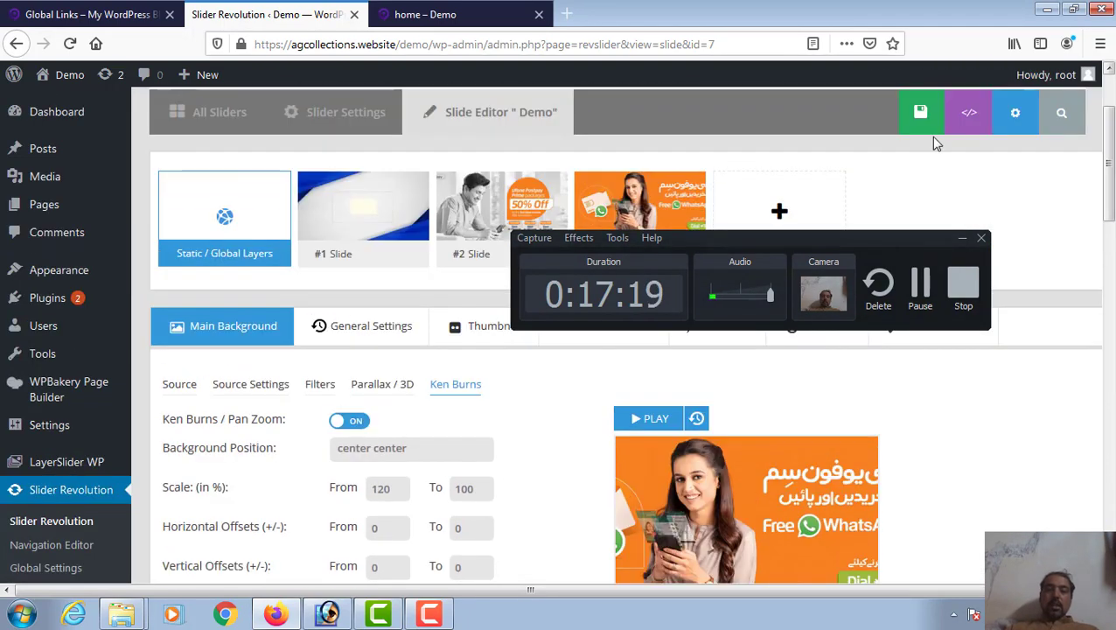
{"action": "mouse_move", "coordinate": [341, 186]}
{"action": "left_click", "coordinate": [343, 221]}
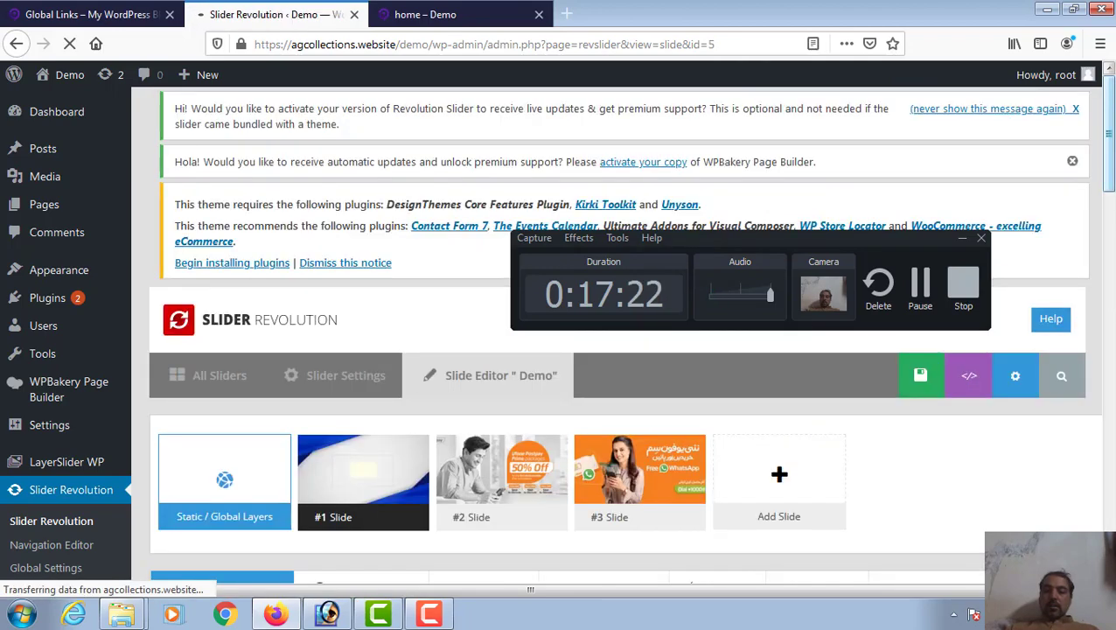
{"action": "left_click_drag", "start_coordinate": [1109, 168], "coordinate": [1109, 510]}
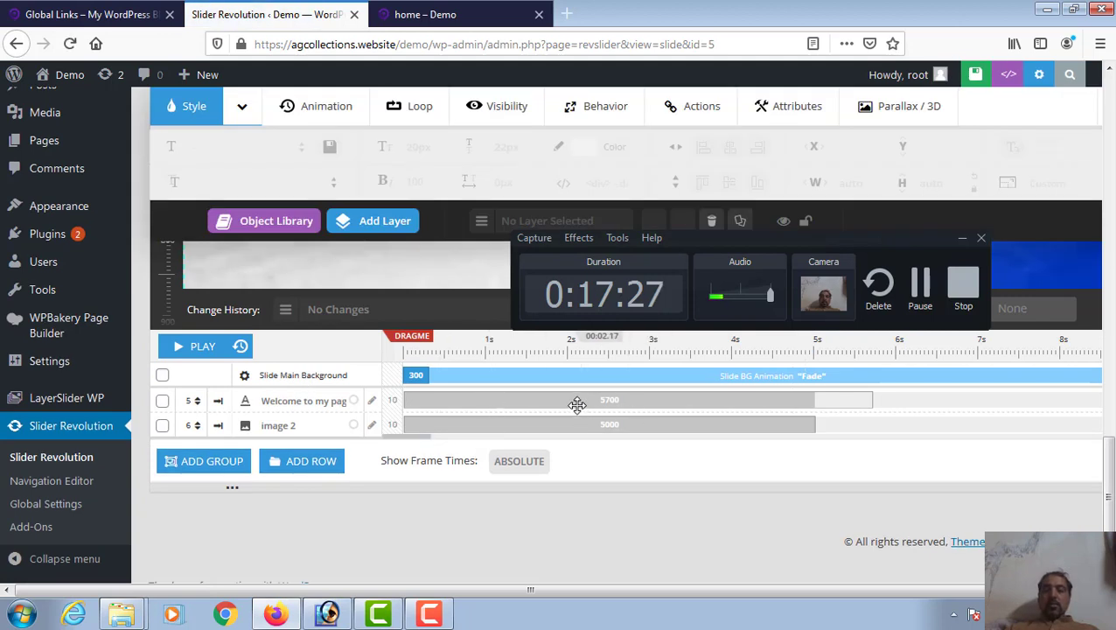
{"action": "left_click", "coordinate": [695, 403]}
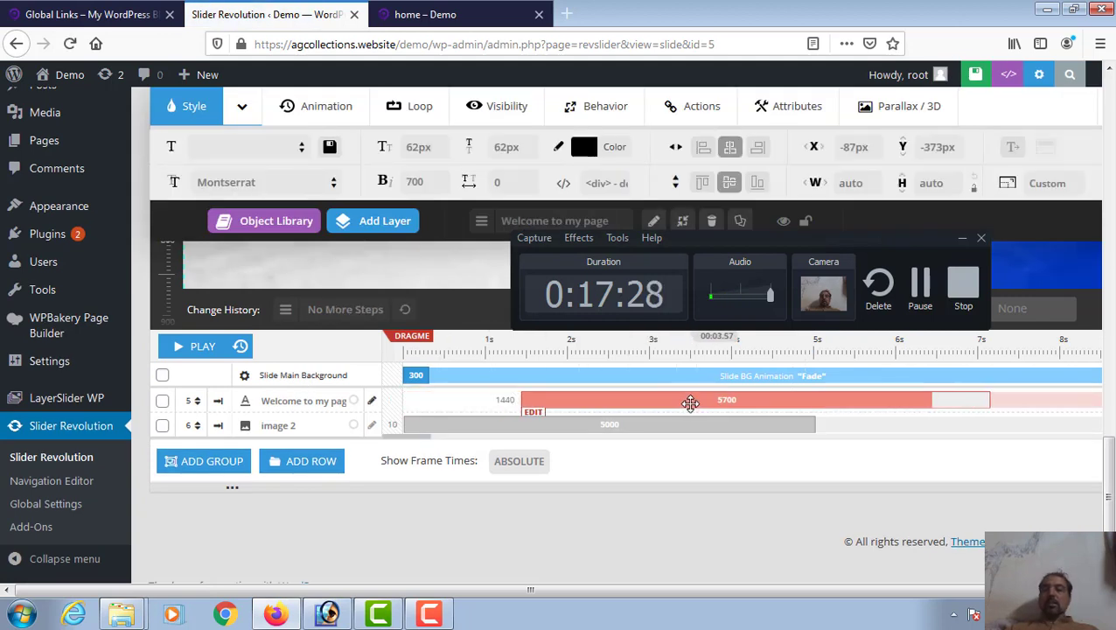